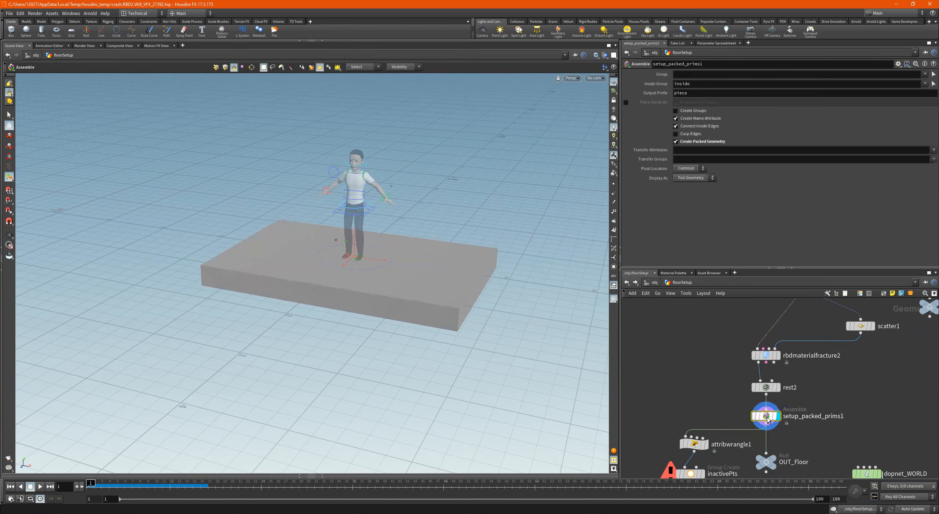
# - Examine the fractured floor's height against the ground plane and display the OUT_UV_Ground geometry
pyautogui.scroll(-2, 806, 391)
pyautogui.scroll(3, 790, 432)
pyautogui.moveTo(799, 420); pyautogui.dragTo(790, 399, button='middle')
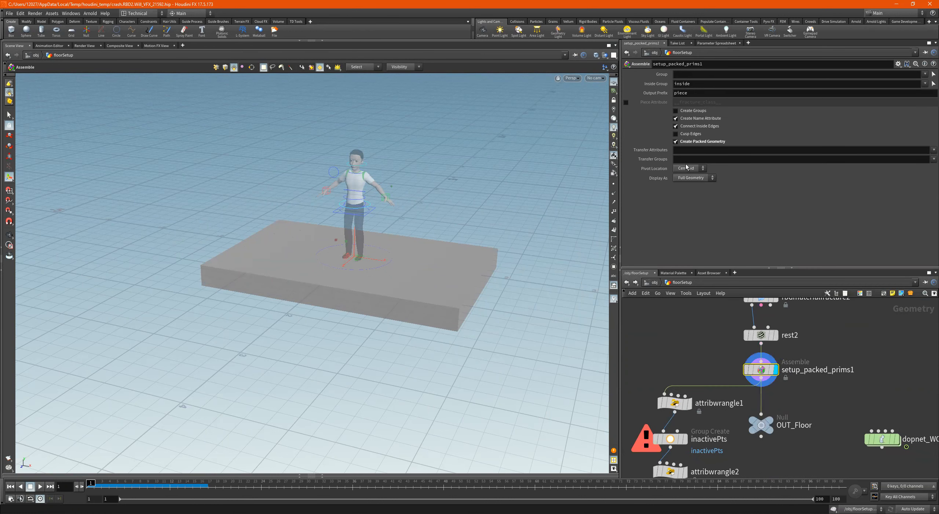
pyautogui.click(883, 440)
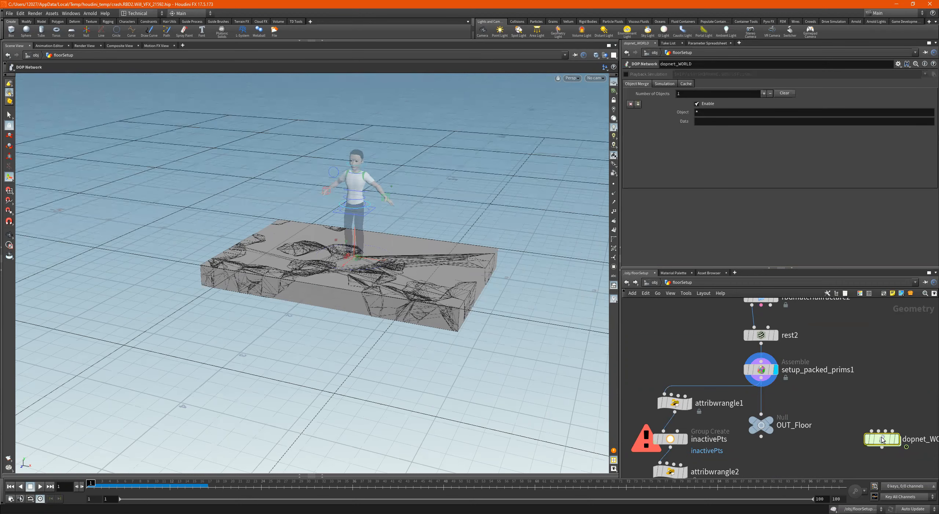
pyautogui.press('Escape')
pyautogui.moveTo(439, 272); pyautogui.dragTo(385, 196)
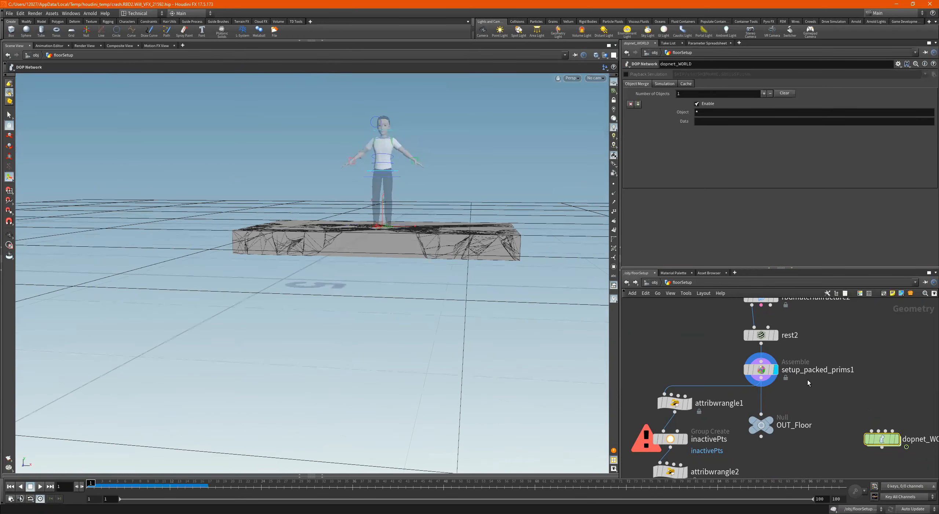
pyautogui.scroll(-3, 808, 379)
pyautogui.moveTo(808, 379); pyautogui.dragTo(815, 445, button='middle')
pyautogui.scroll(3, 829, 334)
pyautogui.moveTo(829, 351); pyautogui.dragTo(831, 386, button='middle')
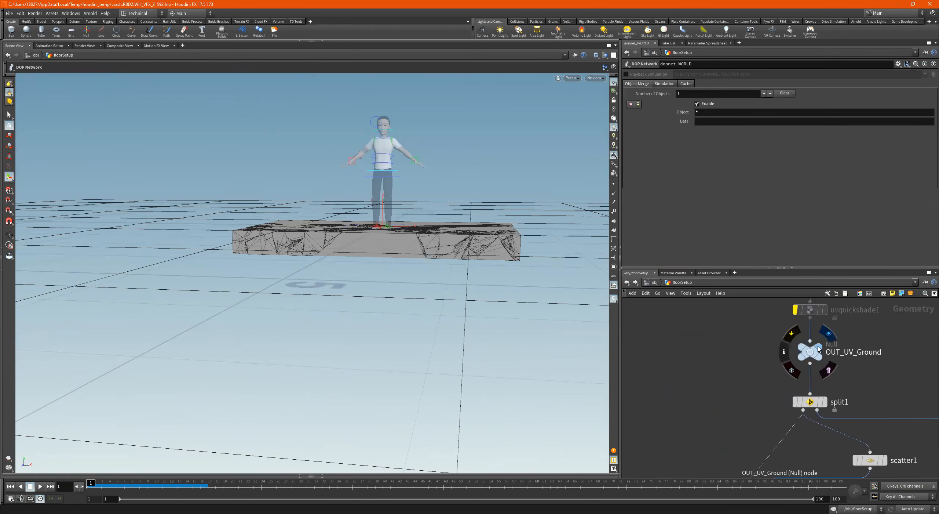
pyautogui.click(820, 349)
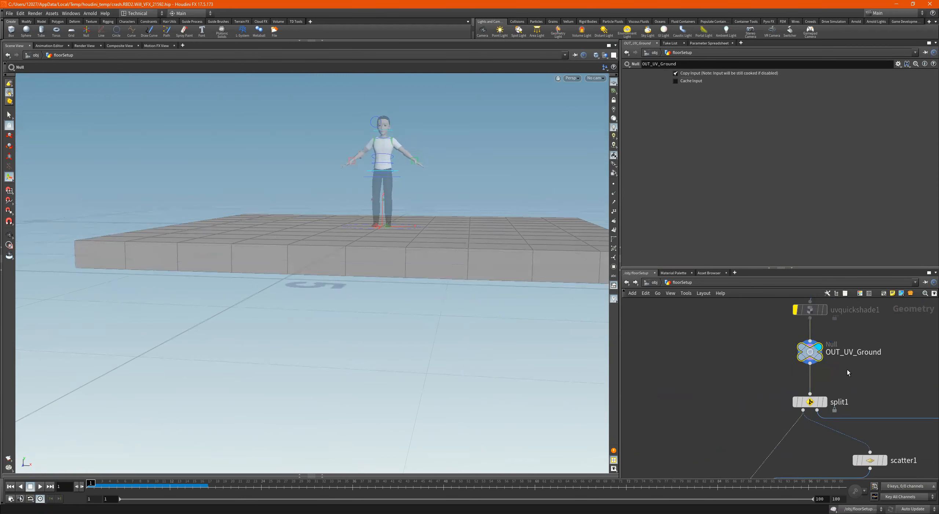
# - Insert a Transform node between OUT_UV_Ground and split1
pyautogui.press('Tab')
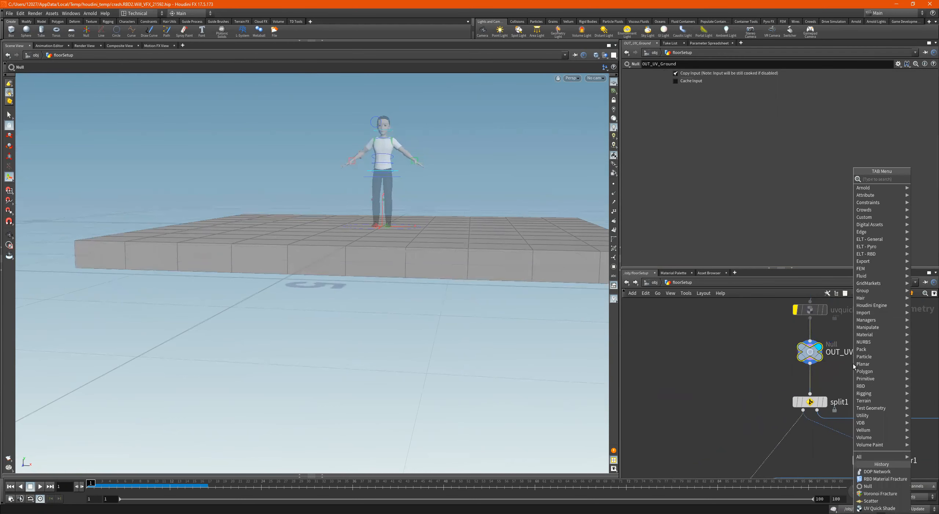
pyautogui.write('tra')
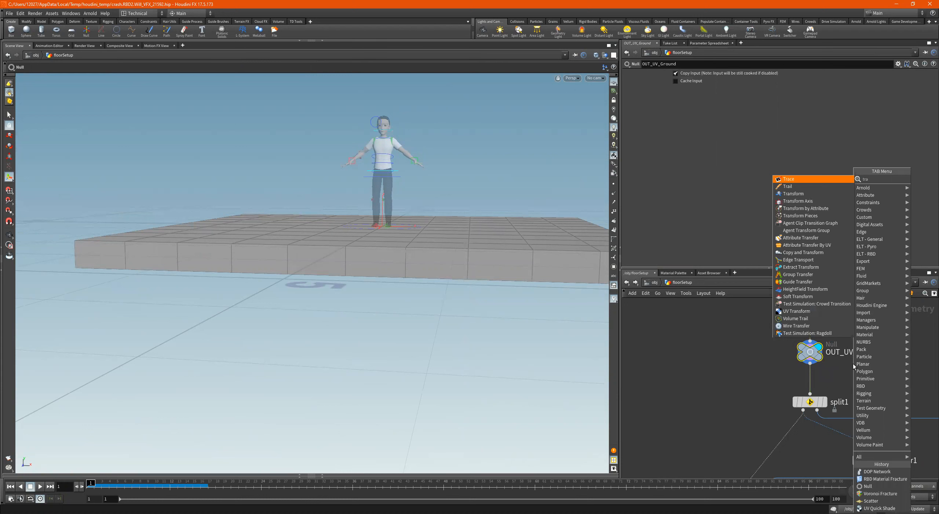
pyautogui.write('nsf')
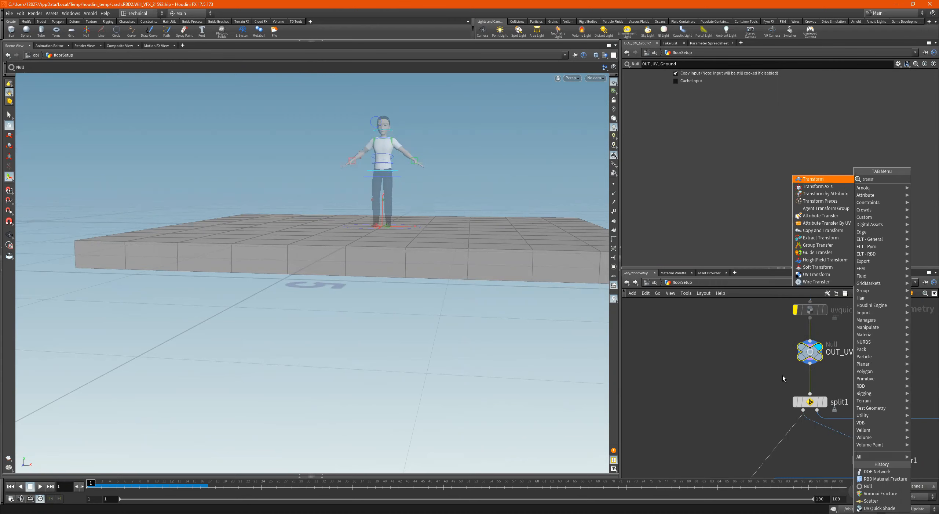
pyautogui.press('Return')
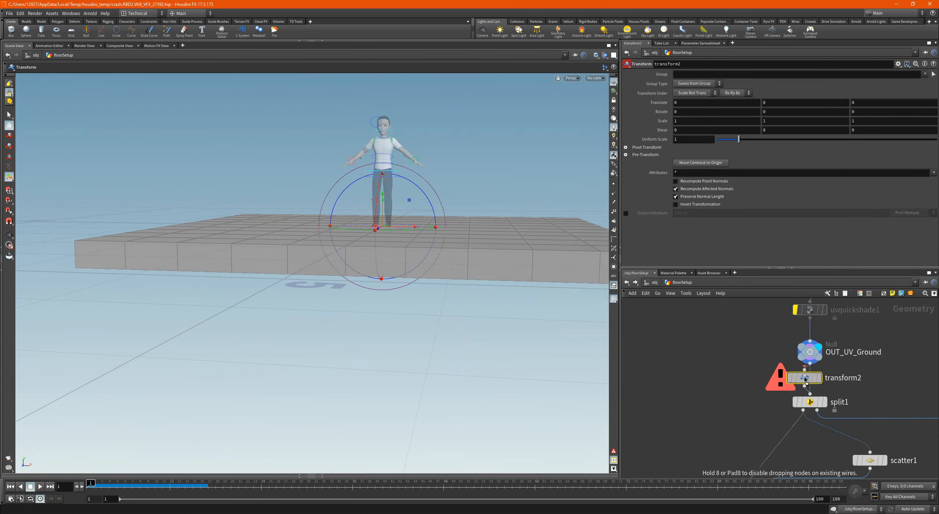
pyautogui.click(805, 380)
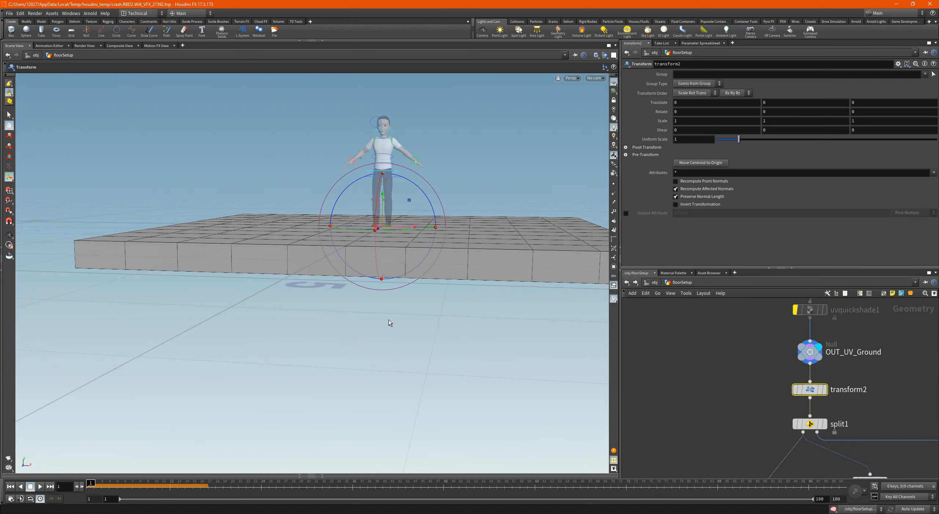
# - In the front view, raise the floor by about 0.31 in Y with transform2 and display that node
pyautogui.hotkey('space', '2')
pyautogui.hotkey('space', '3')
pyautogui.press('Return')
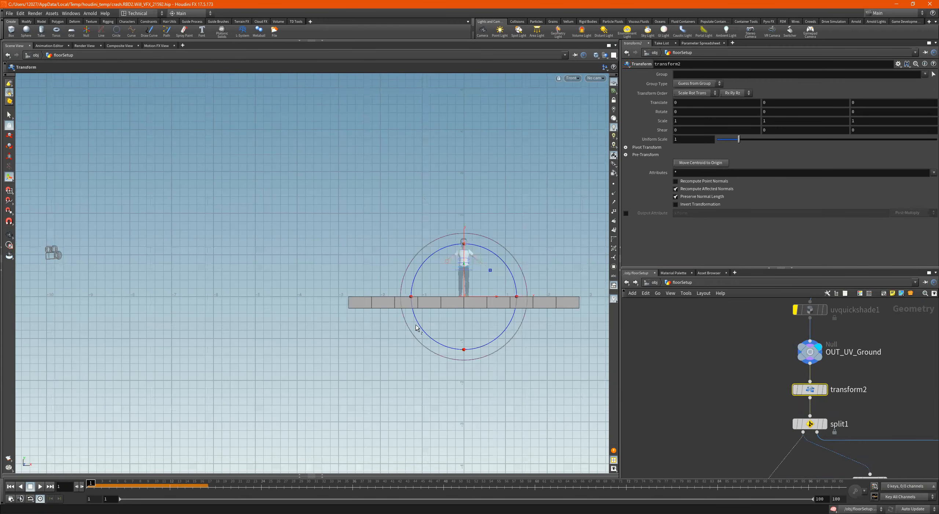
pyautogui.keyDown('alt'); pyautogui.moveTo(432, 290); pyautogui.dragTo(723, 291, button='right'); pyautogui.keyUp('alt')
pyautogui.keyDown('alt'); pyautogui.moveTo(551, 294); pyautogui.dragTo(375, 272, button='middle'); pyautogui.keyUp('alt')
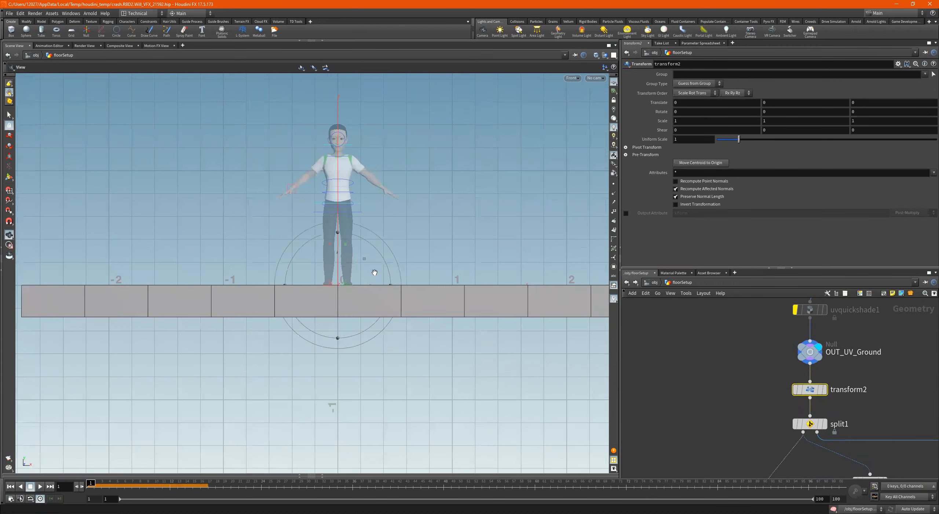
pyautogui.keyDown('alt'); pyautogui.moveTo(376, 273); pyautogui.dragTo(606, 273, button='right'); pyautogui.keyUp('alt')
pyautogui.keyDown('alt'); pyautogui.scroll(3, 400, 271); pyautogui.keyUp('alt')
pyautogui.keyDown('alt'); pyautogui.moveTo(398, 271); pyautogui.dragTo(485, 255, button='middle'); pyautogui.keyUp('alt')
pyautogui.keyDown('alt'); pyautogui.scroll(4, 361, 258); pyautogui.keyUp('alt')
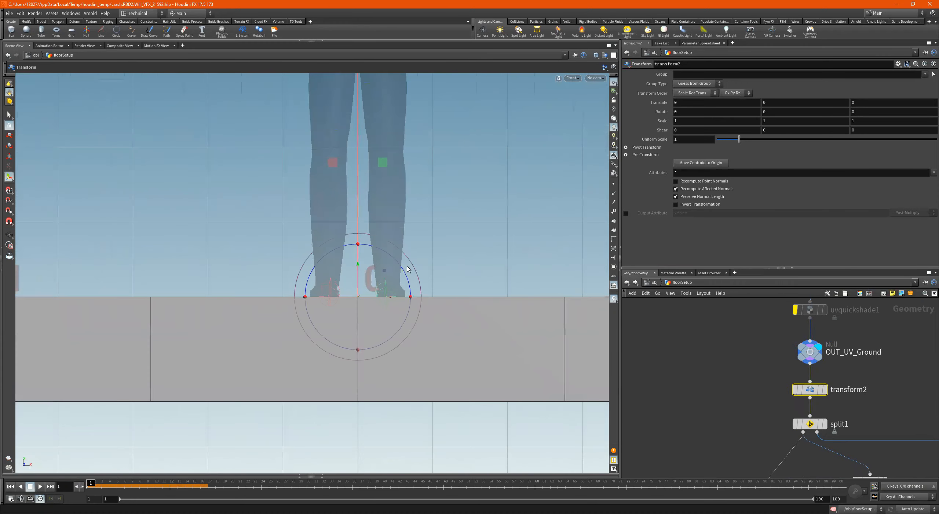
pyautogui.moveTo(357, 279); pyautogui.dragTo(358, 157)
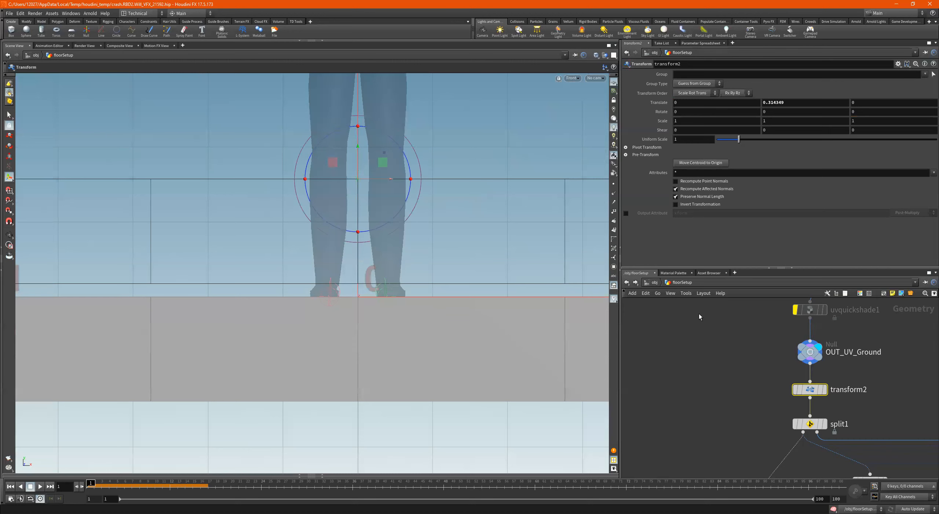
pyautogui.click(824, 389)
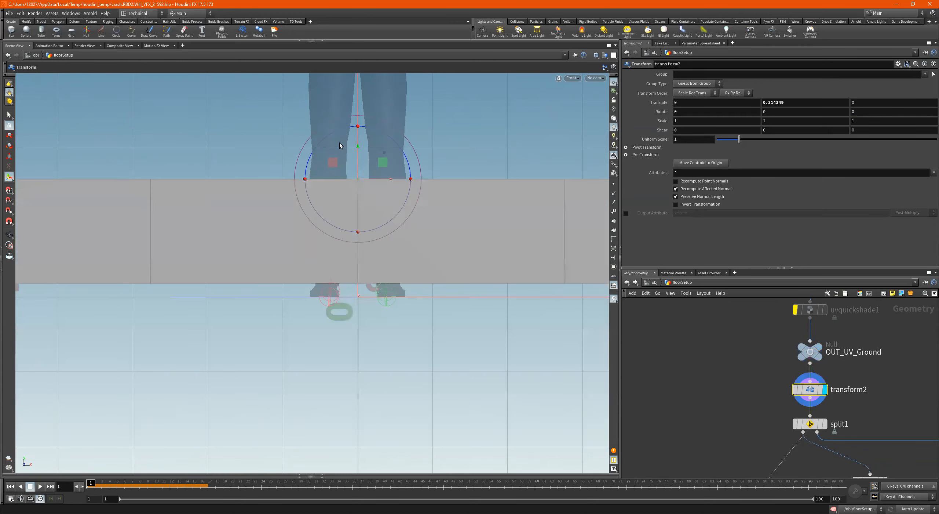
# - Fine-tune transform2's Y translation to about 0.28 so the floor's underside rests on the ground plane
pyautogui.moveTo(356, 154); pyautogui.dragTo(359, 167)
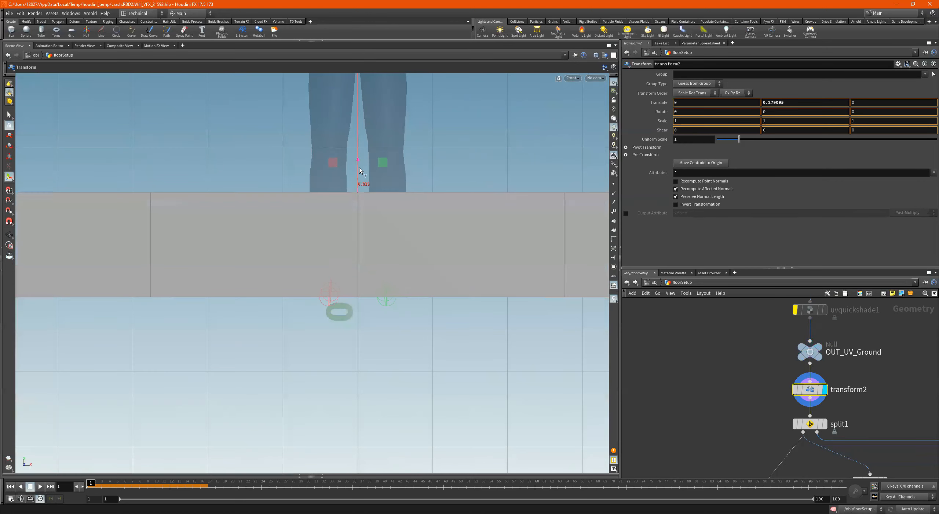
pyautogui.press('Escape')
pyautogui.moveTo(306, 272); pyautogui.dragTo(503, 255, button='right')
pyautogui.keyDown('alt'); pyautogui.moveTo(503, 255); pyautogui.dragTo(492, 278, button='middle'); pyautogui.keyUp('alt')
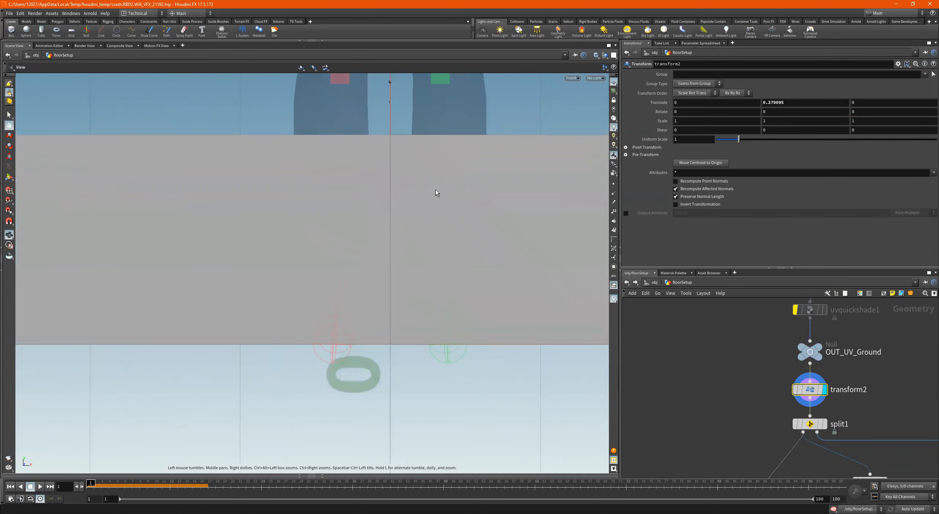
pyautogui.moveTo(390, 111); pyautogui.dragTo(391, 111)
pyautogui.press('space')
pyautogui.moveTo(436, 196); pyautogui.dragTo(396, 218)
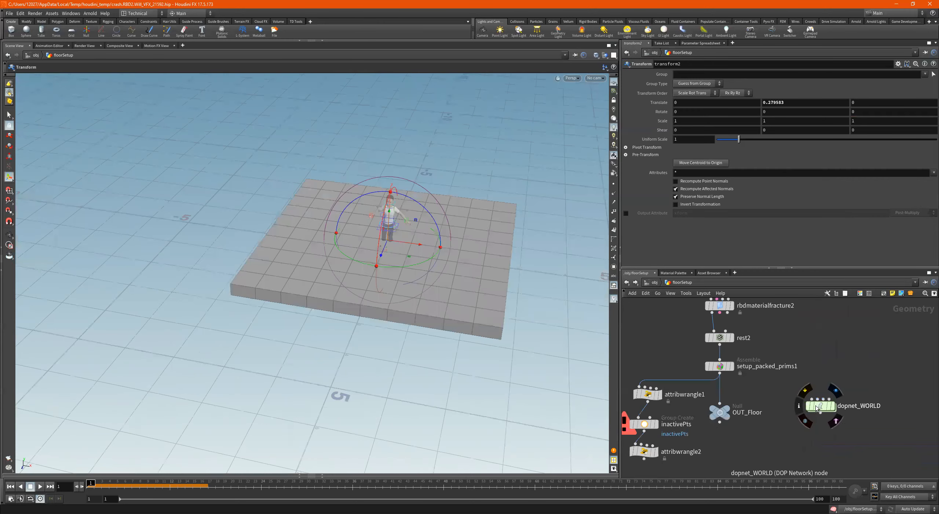
# - Enter the dopnet_WORLD network and play its simulation to frame 36
pyautogui.click(827, 406)
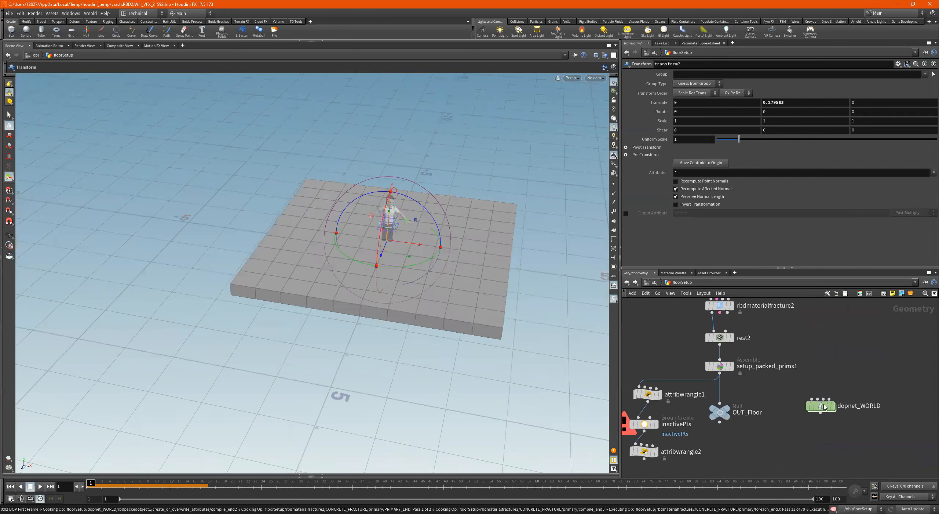
pyautogui.click(828, 405)
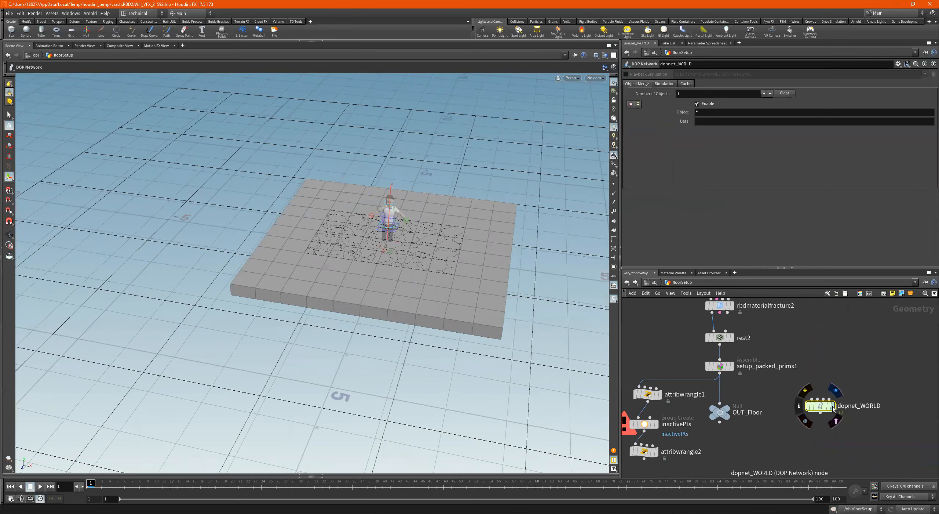
pyautogui.press('i')
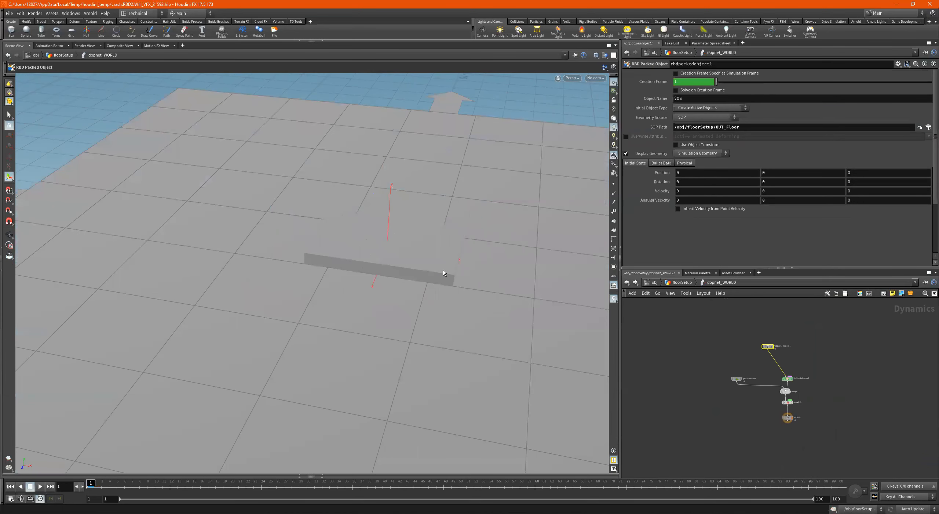
pyautogui.press('Escape')
pyautogui.moveTo(445, 271); pyautogui.dragTo(473, 234)
pyautogui.press('Return')
pyautogui.click(39, 489)
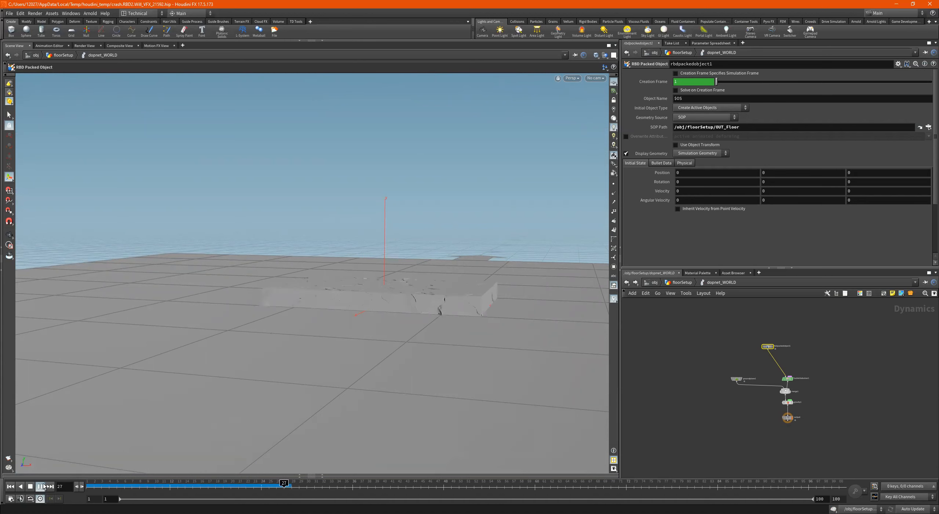
pyautogui.click(30, 487)
# - Frame the collapsed floor pieces up close and switch the viewport to high-quality lighting
pyautogui.keyDown('alt'); pyautogui.moveTo(345, 276); pyautogui.dragTo(329, 314); pyautogui.keyUp('alt')
pyautogui.keyDown('alt'); pyautogui.moveTo(329, 315); pyautogui.dragTo(488, 314, button='right'); pyautogui.keyUp('alt')
pyautogui.keyDown('alt'); pyautogui.moveTo(487, 314); pyautogui.dragTo(428, 222, button='middle'); pyautogui.keyUp('alt')
pyautogui.keyDown('alt'); pyautogui.moveTo(428, 223); pyautogui.dragTo(425, 225); pyautogui.keyUp('alt')
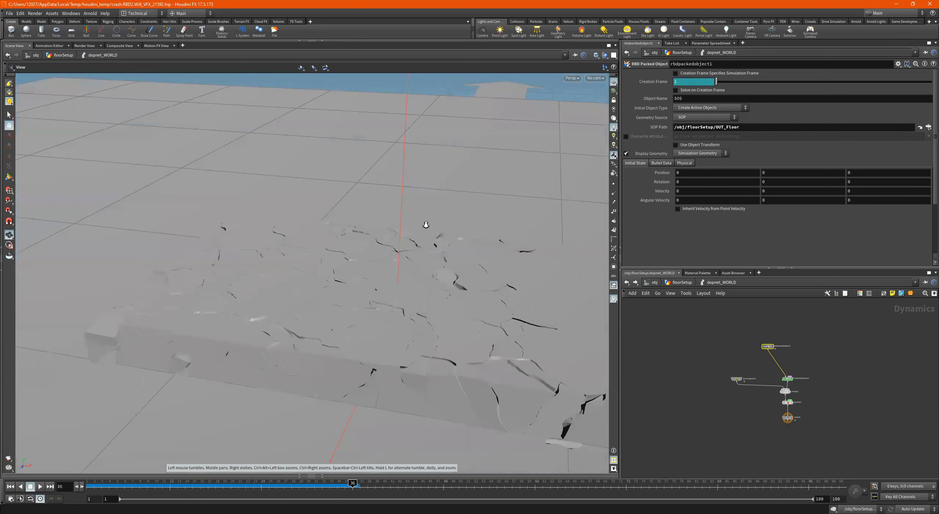
pyautogui.keyDown('alt'); pyautogui.moveTo(425, 225); pyautogui.dragTo(400, 222, button='right'); pyautogui.keyUp('alt')
pyautogui.click(598, 55)
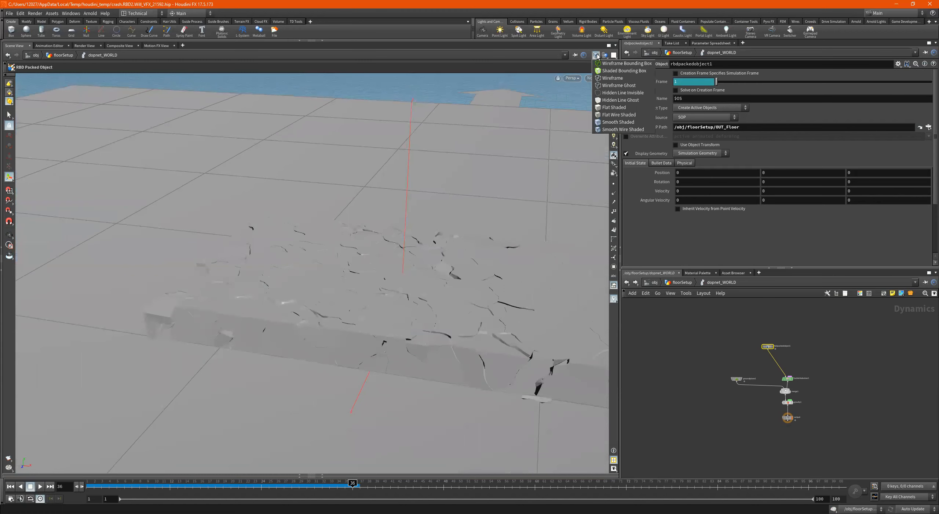
pyautogui.click(687, 378)
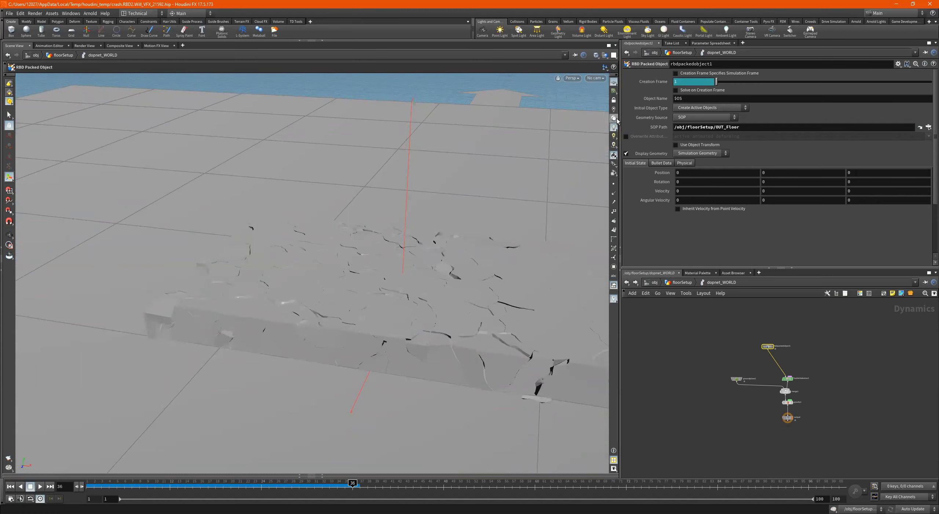
pyautogui.click(614, 137)
pyautogui.keyDown('alt'); pyautogui.moveTo(437, 290); pyautogui.dragTo(438, 259); pyautogui.keyUp('alt')
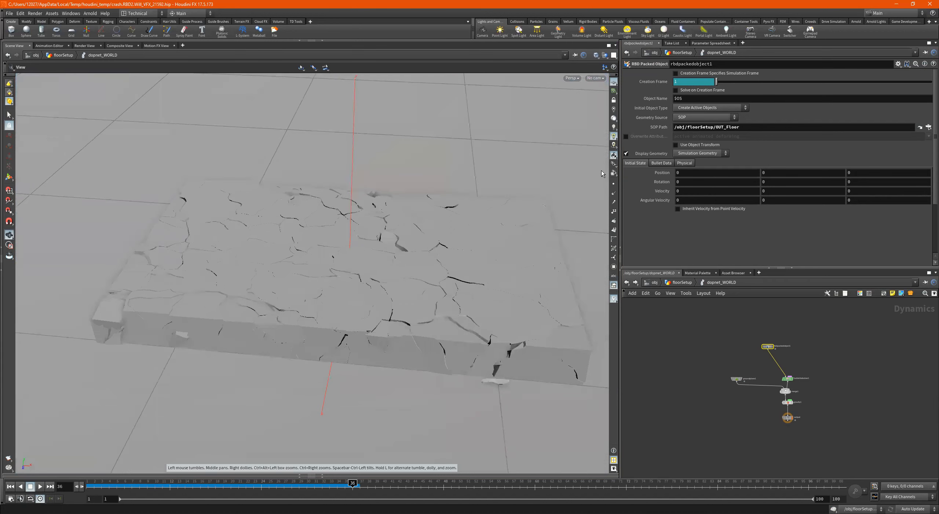
pyautogui.rightClick(615, 135)
pyautogui.click(615, 134)
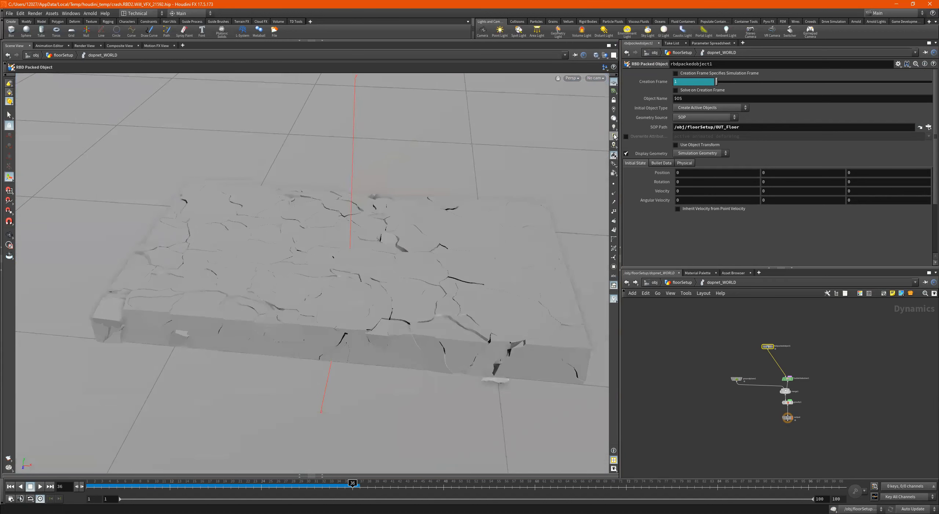
# - Check the cracks from above, then reset the timeline to frame 1 and return to the floorSetup network
pyautogui.keyDown('alt'); pyautogui.moveTo(419, 222); pyautogui.dragTo(467, 218); pyautogui.keyUp('alt')
pyautogui.moveTo(529, 188); pyautogui.dragTo(583, 311)
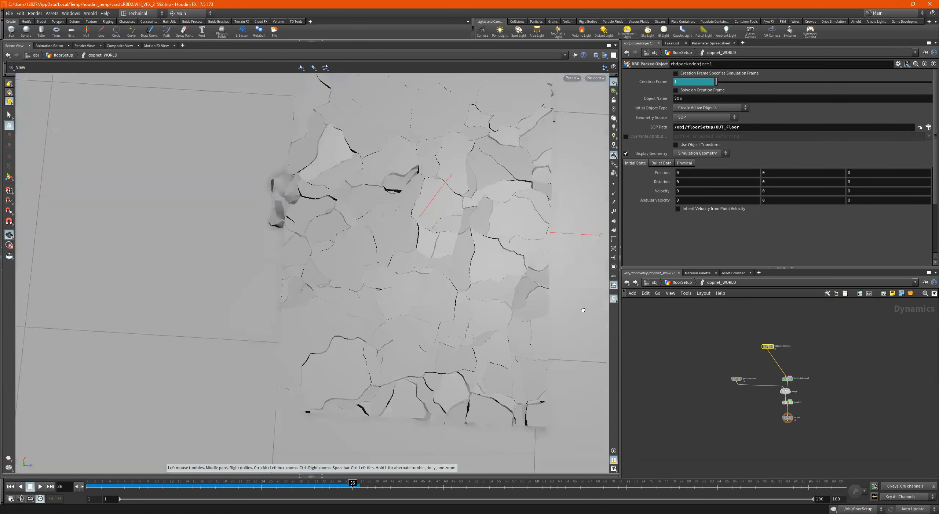
pyautogui.moveTo(557, 264); pyautogui.dragTo(457, 205)
pyautogui.click(9, 486)
pyautogui.click(689, 283)
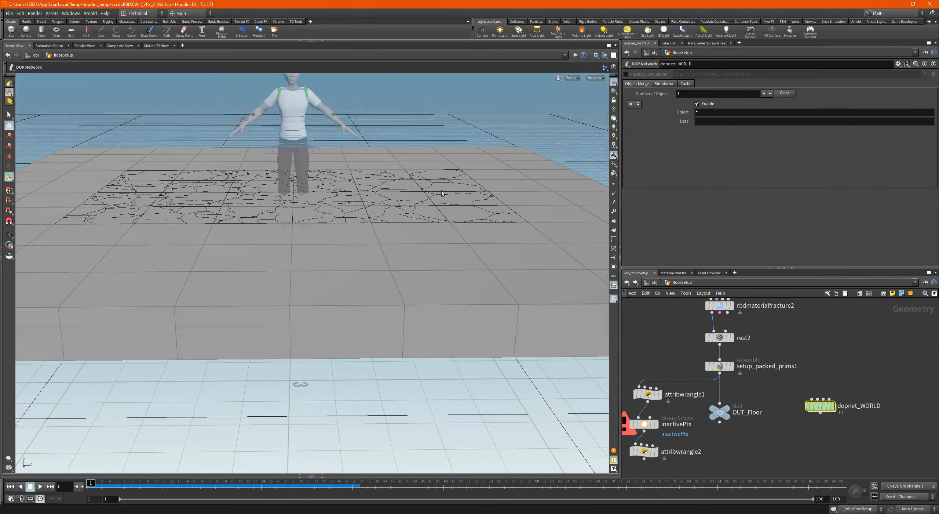
# - Inspect the fractured area within the slab and display the rbdmaterialfracture2 result on its own
pyautogui.keyDown('alt'); pyautogui.moveTo(439, 191); pyautogui.dragTo(347, 206, button='right'); pyautogui.keyUp('alt')
pyautogui.keyDown('alt'); pyautogui.moveTo(347, 206); pyautogui.dragTo(367, 207); pyautogui.keyUp('alt')
pyautogui.keyDown('alt'); pyautogui.moveTo(423, 232); pyautogui.dragTo(244, 198); pyautogui.keyUp('alt')
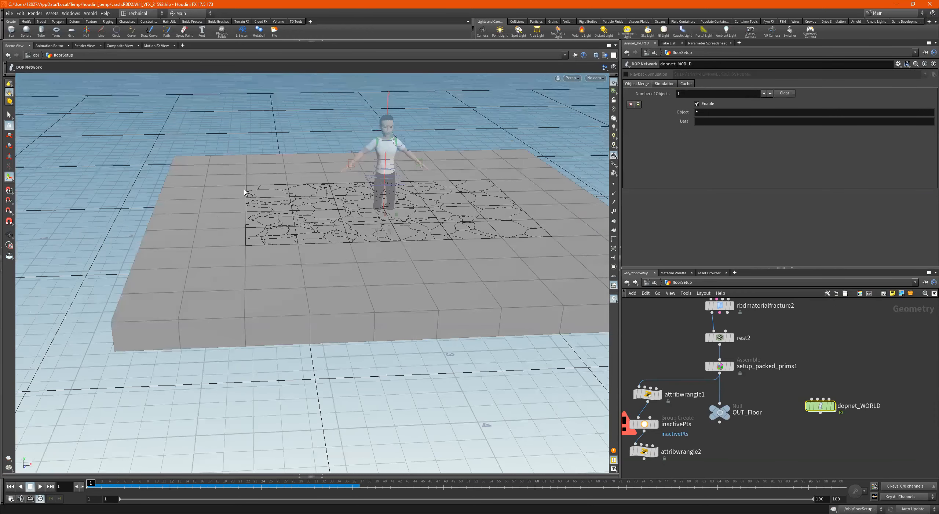
pyautogui.keyDown('alt'); pyautogui.moveTo(346, 238); pyautogui.dragTo(340, 226); pyautogui.keyUp('alt')
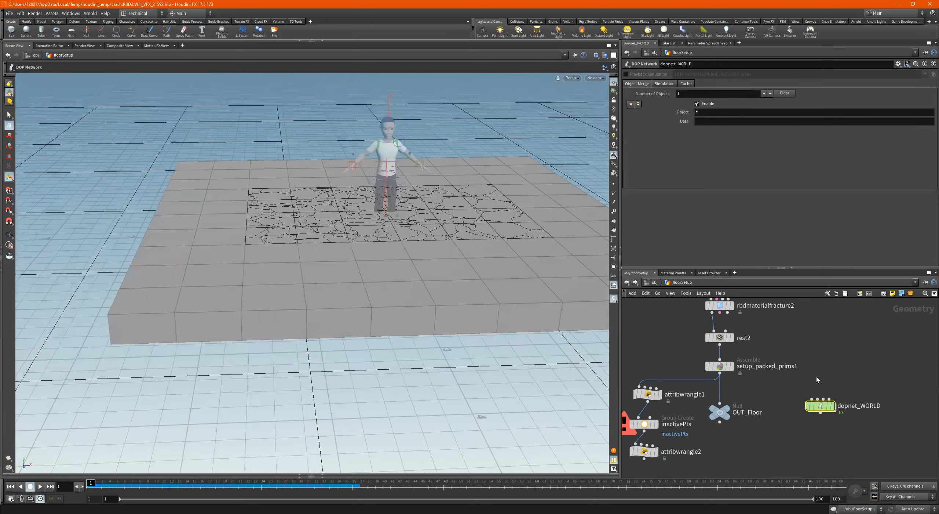
pyautogui.scroll(-3, 796, 408)
pyautogui.scroll(2, 774, 400)
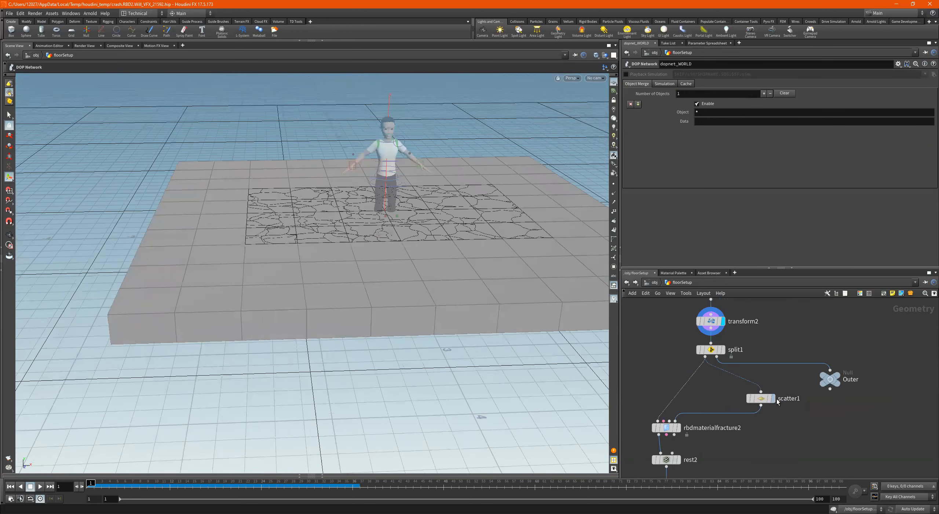
pyautogui.click(678, 429)
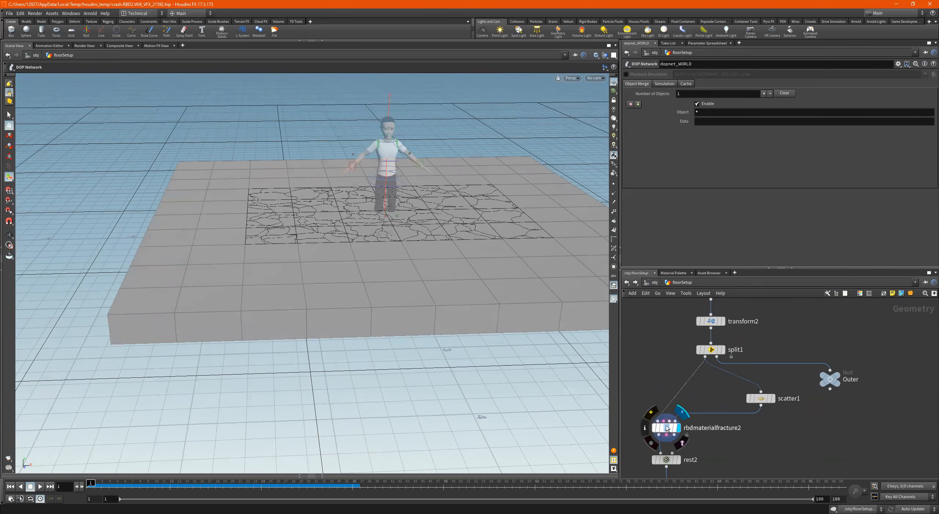
pyautogui.click(666, 428)
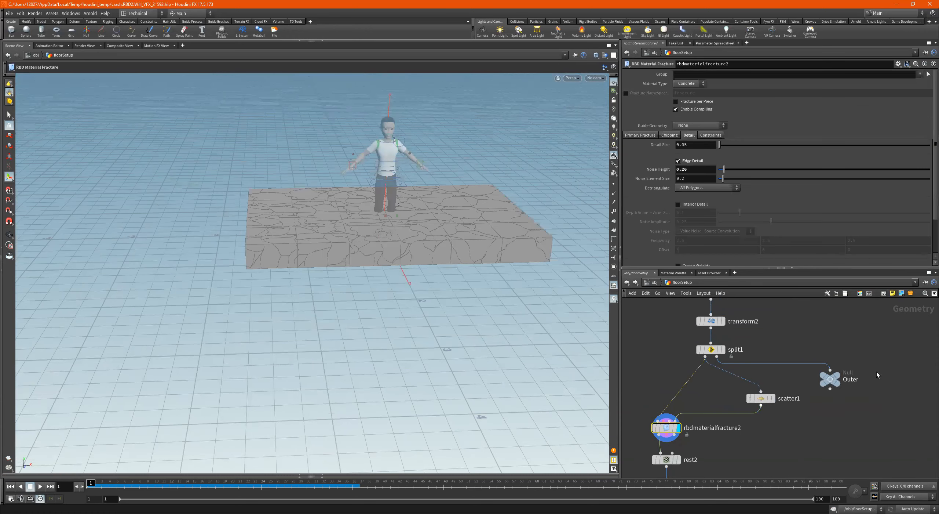
# - Display the Outer null, move it farther from the scatter1 branch, and rename it OUT_Outer
pyautogui.click(834, 381)
pyautogui.moveTo(832, 382); pyautogui.dragTo(872, 382)
pyautogui.doubleClick(895, 381)
pyautogui.doubleClick(889, 382)
pyautogui.click(886, 382)
pyautogui.write('OUT')
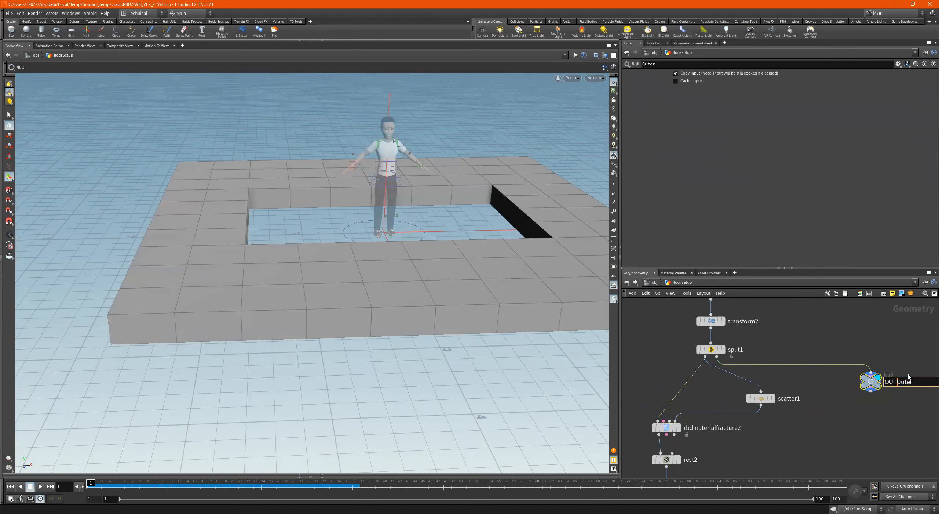
pyautogui.write('_')
pyautogui.press('Return')
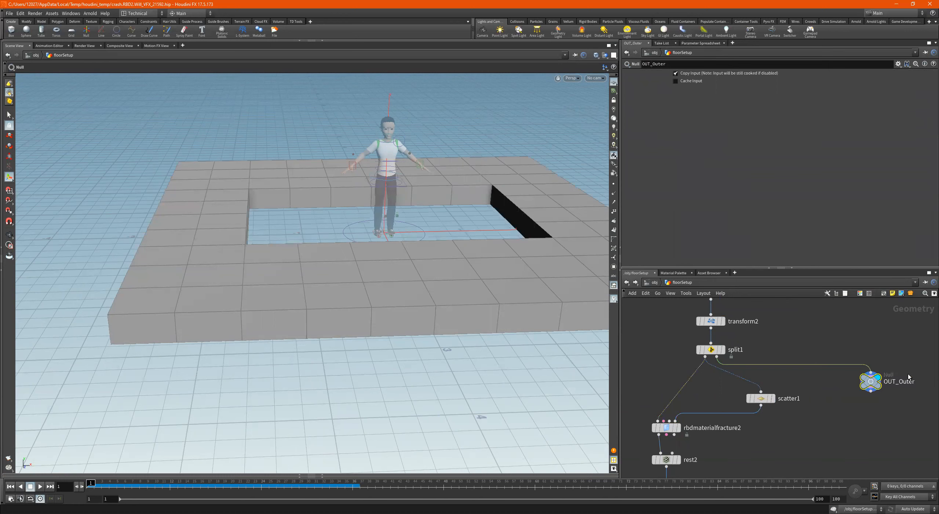
# - Locate the dopnet_WORLD node in the floorSetup network and go inside it
pyautogui.scroll(-2, 801, 386)
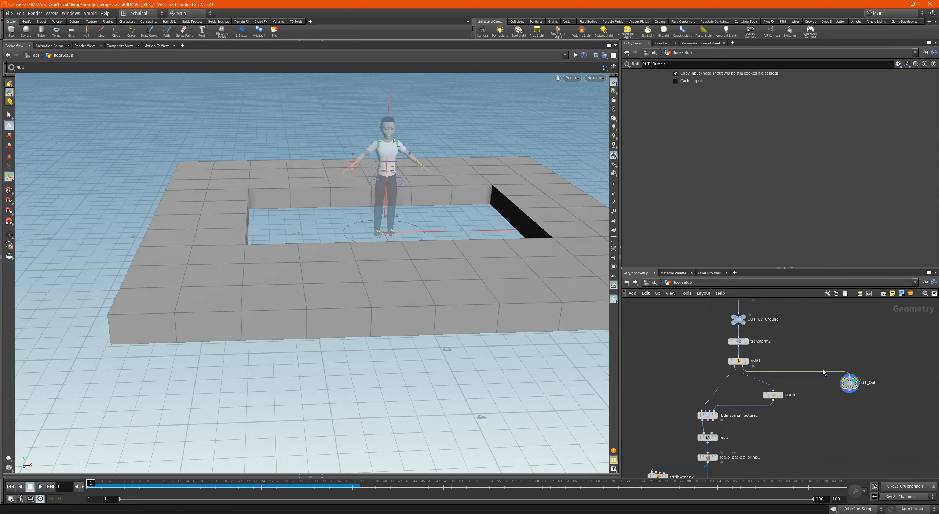
pyautogui.scroll(2, 844, 387)
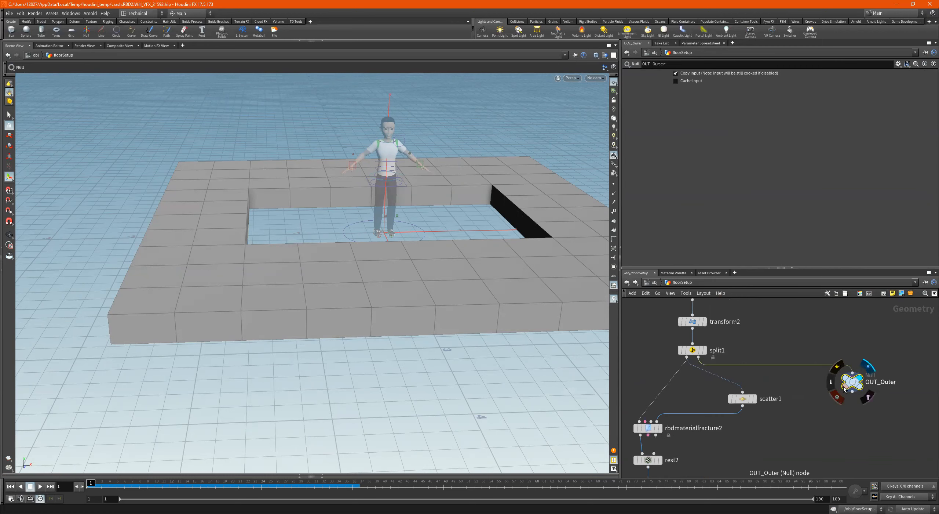
pyautogui.scroll(-2, 806, 396)
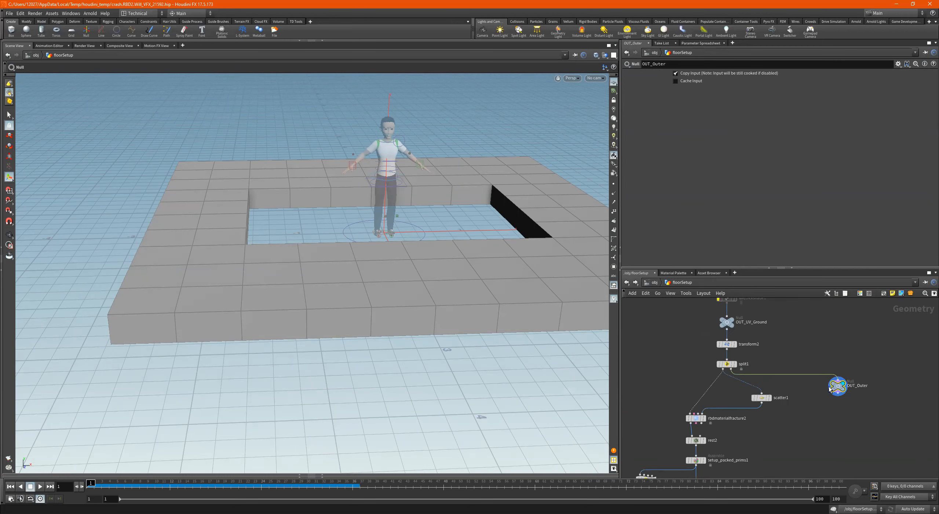
pyautogui.scroll(-3, 821, 405)
pyautogui.scroll(3, 779, 407)
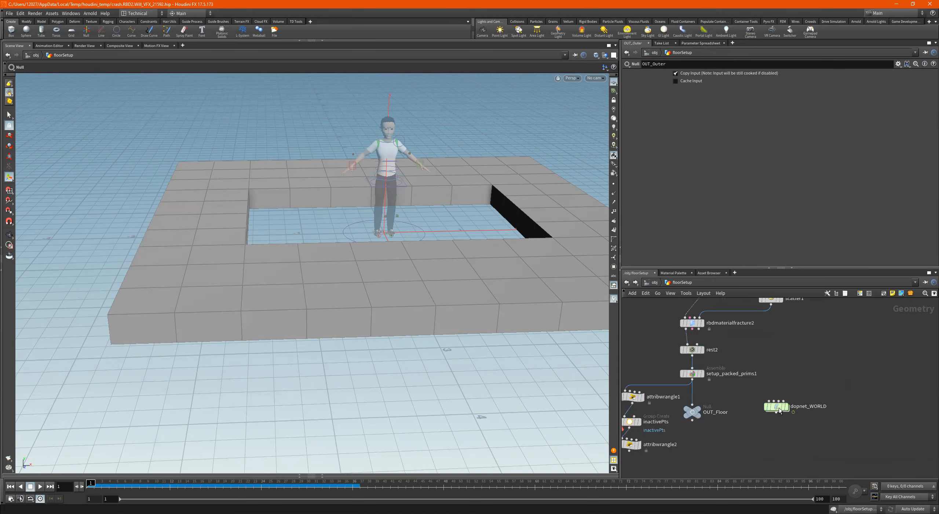
pyautogui.doubleClick(780, 406)
pyautogui.scroll(5, 775, 387)
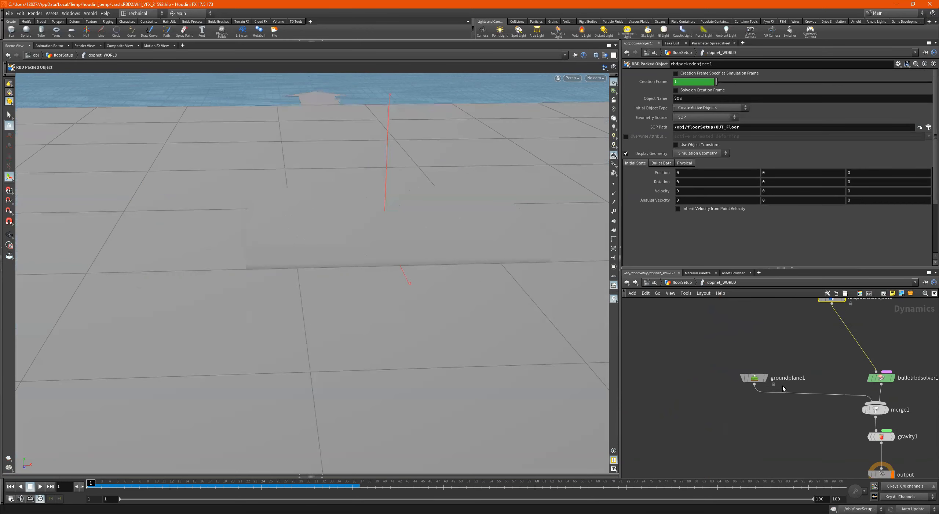
# - Move rbdpackedobject1 and bulletrbdsolver1 farther above merge1 to make room in the dynamics network
pyautogui.moveTo(840, 395); pyautogui.dragTo(840, 350)
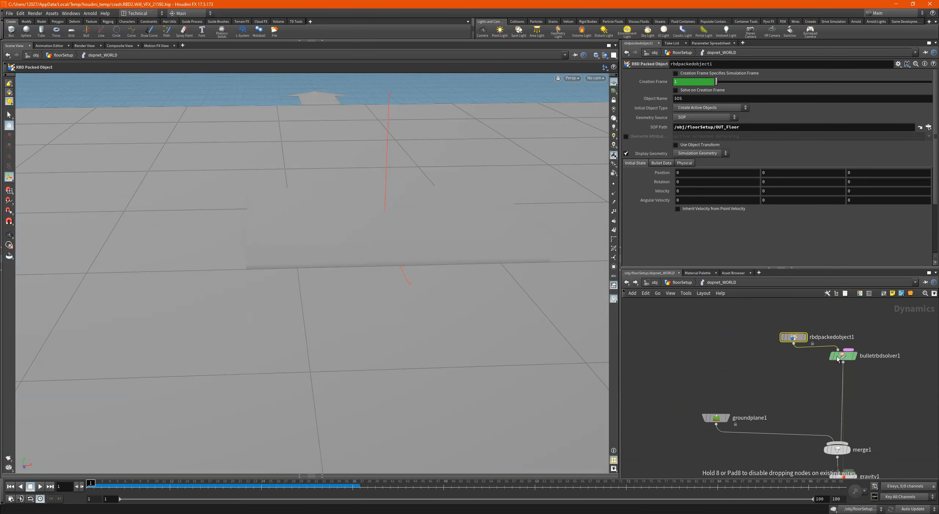
pyautogui.moveTo(796, 380); pyautogui.dragTo(796, 408, button='middle')
pyautogui.moveTo(792, 359); pyautogui.dragTo(789, 311)
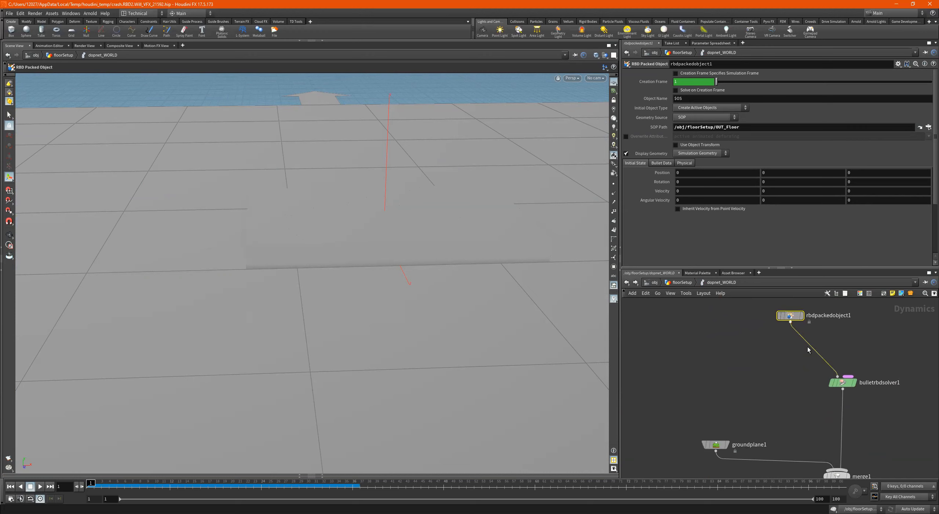
pyautogui.scroll(-1, 816, 373)
pyautogui.moveTo(837, 380); pyautogui.dragTo(838, 351)
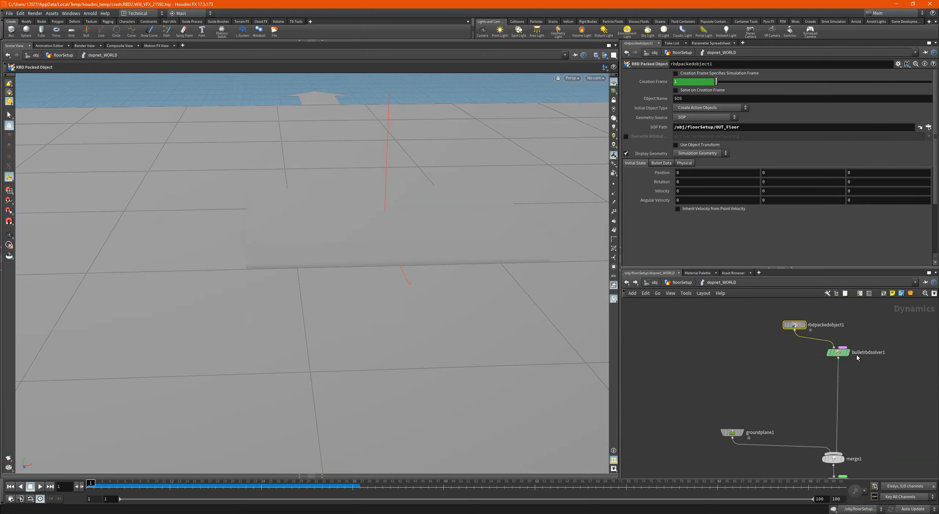
pyautogui.moveTo(795, 326); pyautogui.dragTo(805, 314)
pyautogui.moveTo(794, 412); pyautogui.dragTo(819, 353, button='middle')
pyautogui.scroll(1, 817, 380)
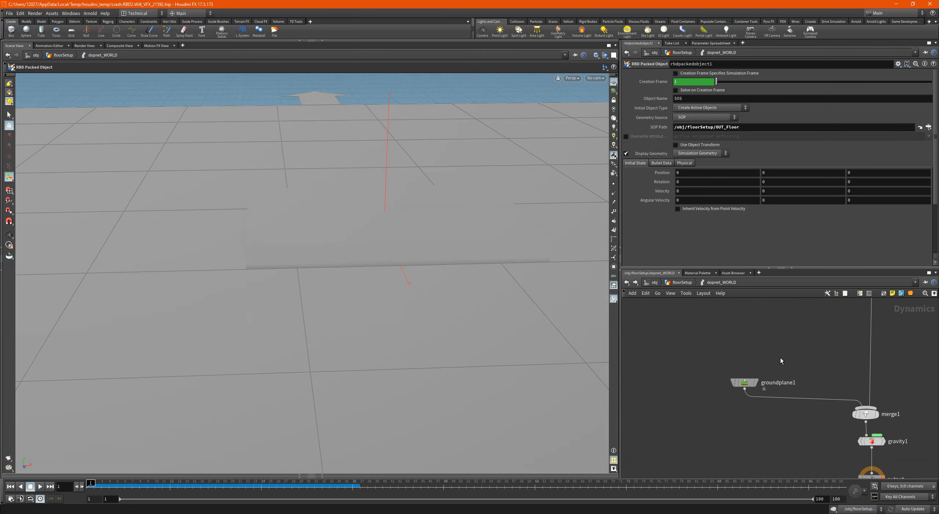
# - Move groundplane1 farther from merge1 and insert a new Merge node on the wire between them
pyautogui.moveTo(780, 357); pyautogui.dragTo(793, 375, button='middle')
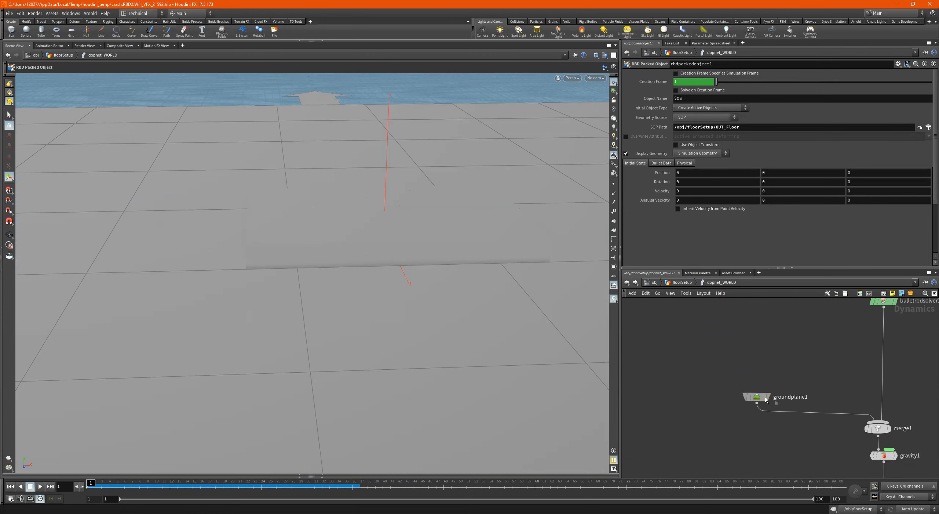
pyautogui.moveTo(757, 398); pyautogui.dragTo(697, 396)
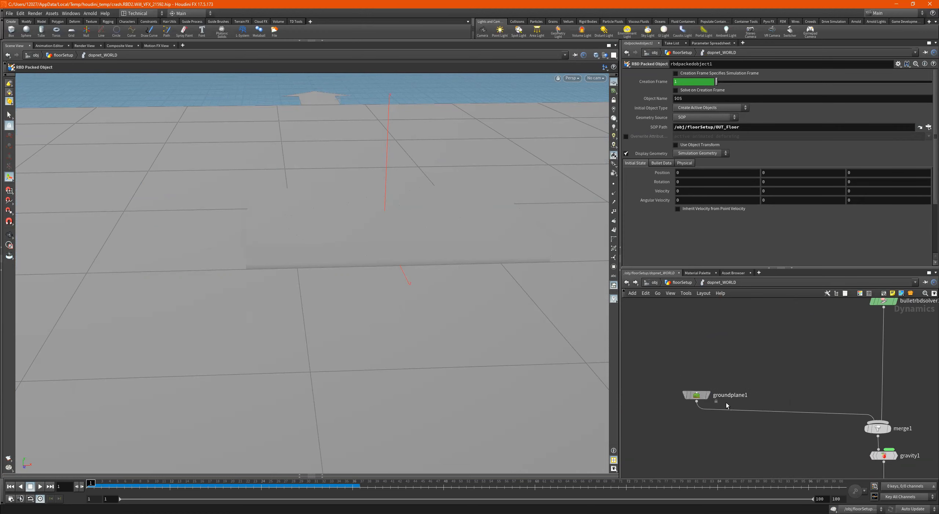
pyautogui.press('Tab')
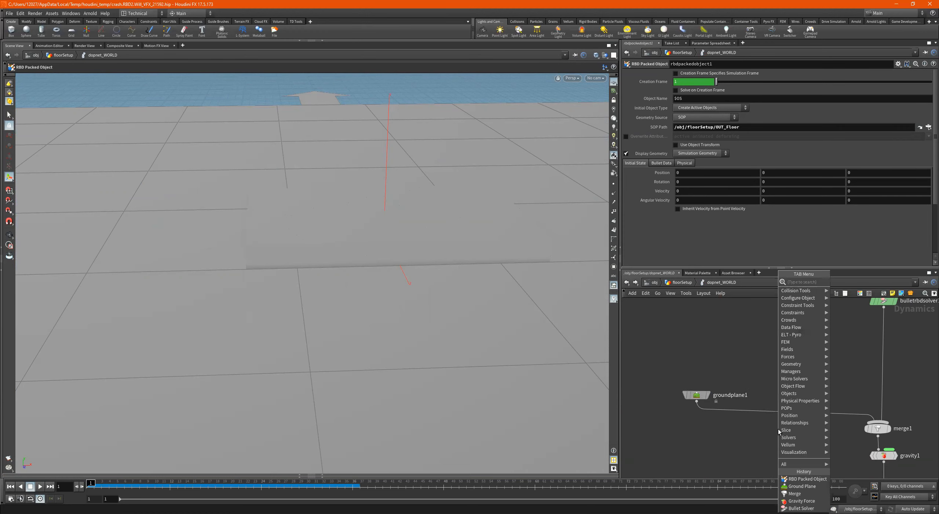
pyautogui.write('merge')
pyautogui.press('Return')
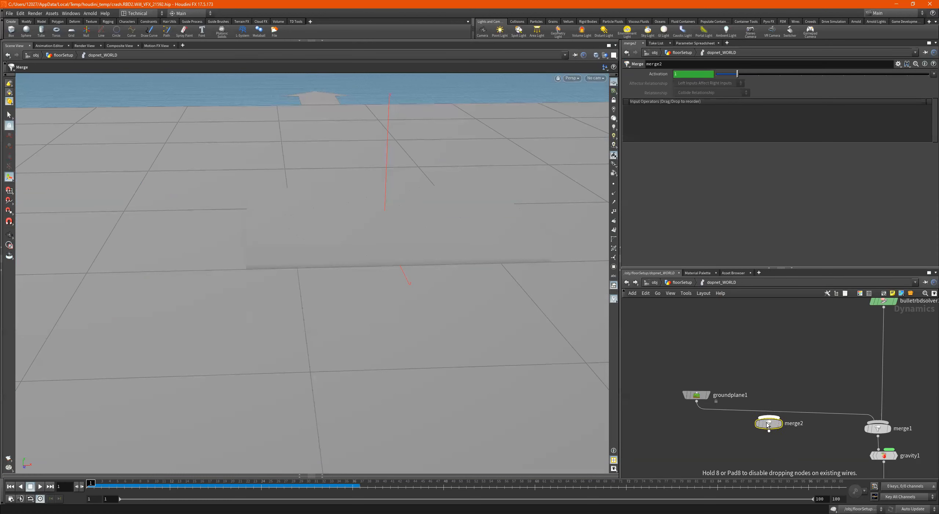
pyautogui.click(765, 421)
pyautogui.moveTo(764, 421); pyautogui.dragTo(712, 428)
pyautogui.moveTo(698, 397); pyautogui.dragTo(674, 372)
pyautogui.moveTo(711, 423); pyautogui.dragTo(693, 412)
pyautogui.moveTo(730, 403); pyautogui.dragTo(839, 436, button='middle')
pyautogui.moveTo(781, 401); pyautogui.dragTo(709, 373)
# - Add a Static Object node above merge2 and connect it as another input next to groundplane1
pyautogui.press('Tab')
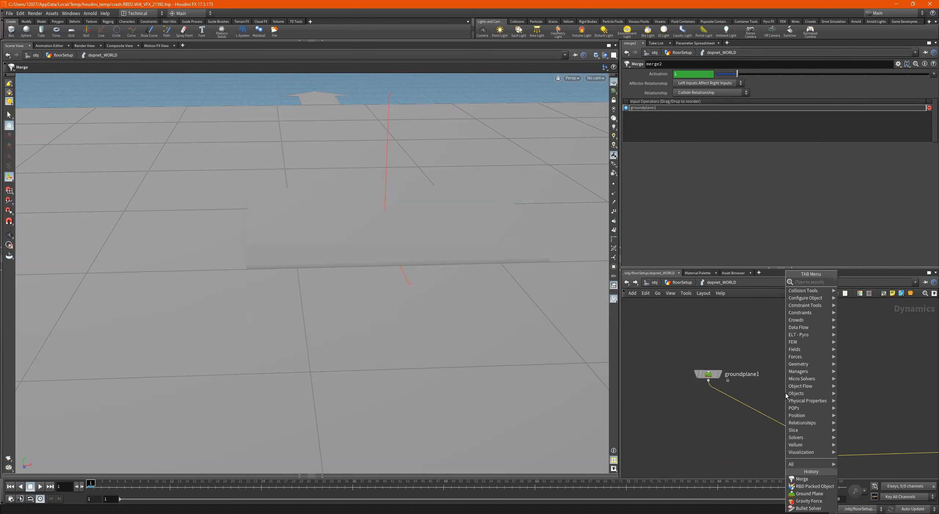
pyautogui.write('static')
pyautogui.press('Return')
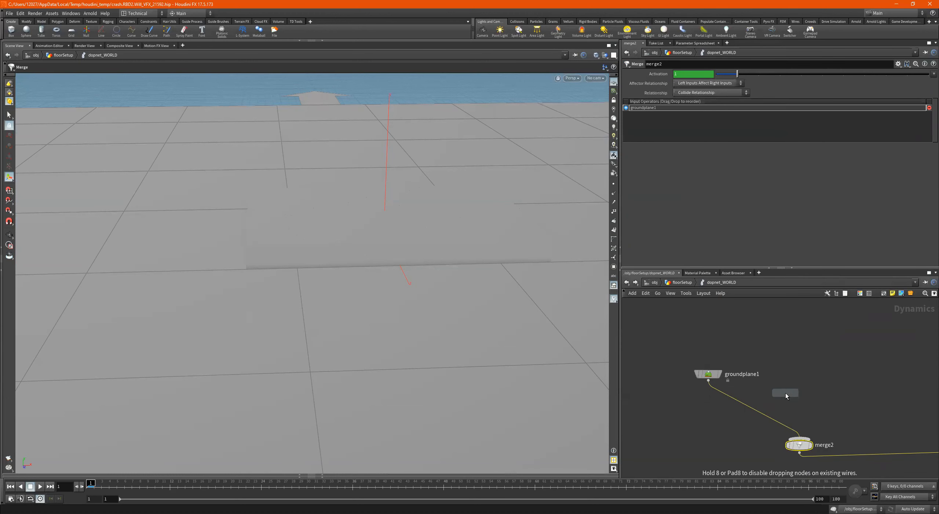
pyautogui.click(787, 394)
pyautogui.moveTo(786, 395); pyautogui.dragTo(800, 436)
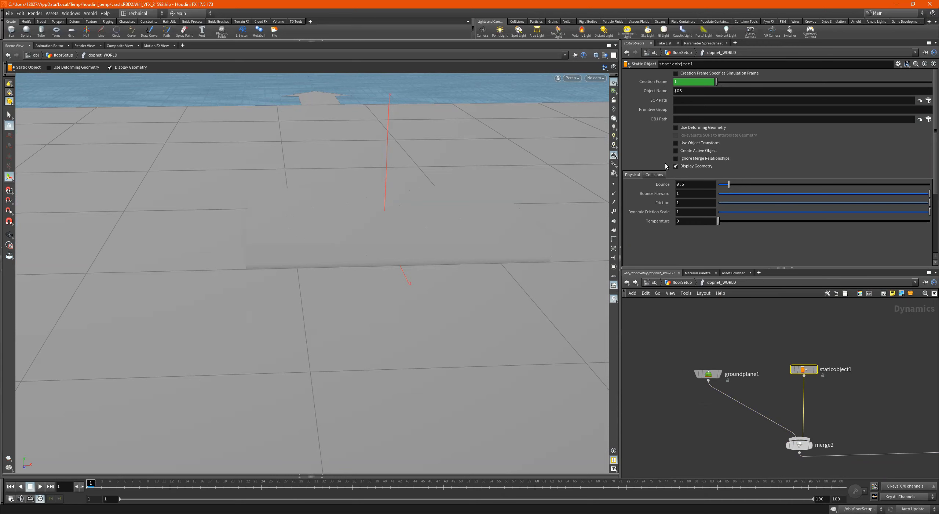
# - Set the static object's SOP Path to /obj/floorSetup/OUT_Outer
pyautogui.click(927, 102)
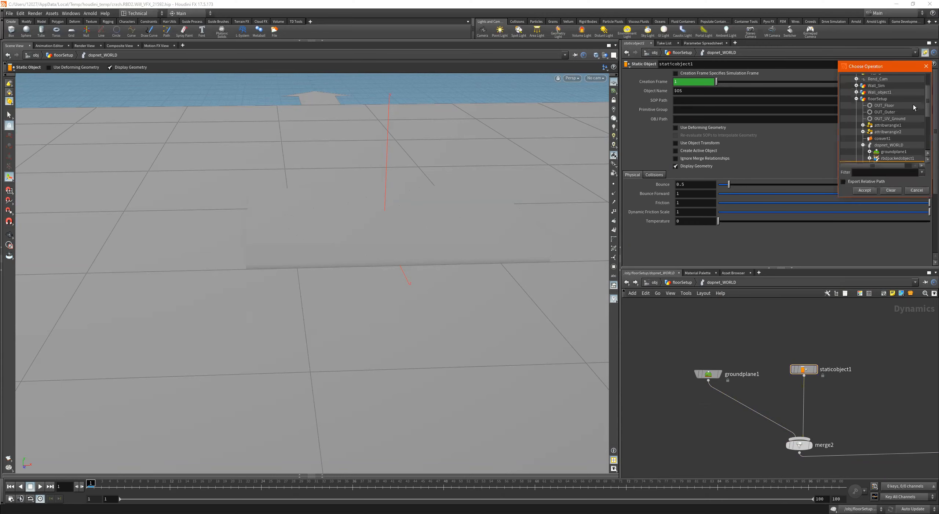
pyautogui.click(889, 114)
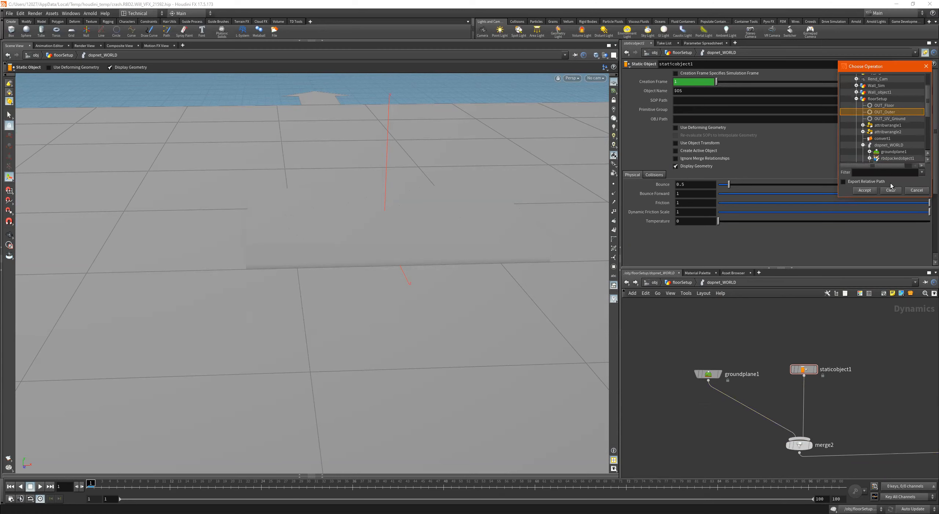
pyautogui.click(865, 190)
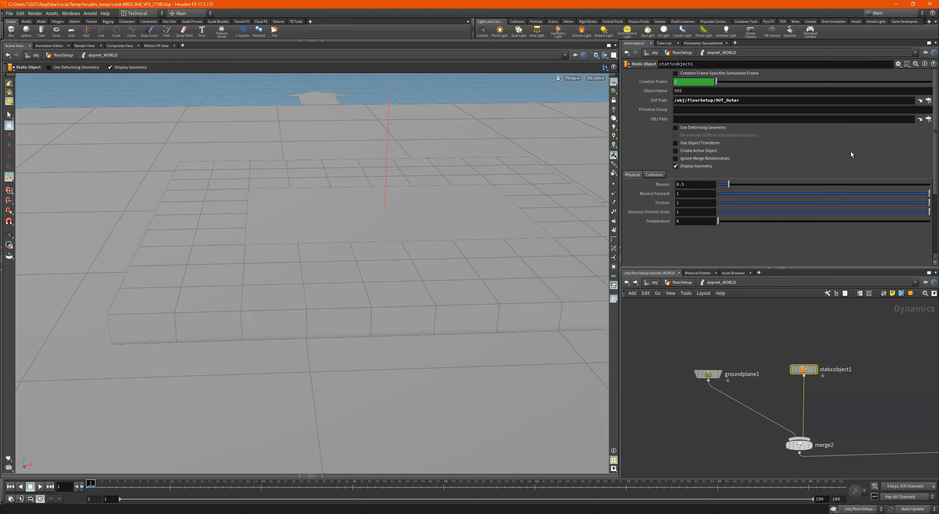
# - Check the floorSetup object at the scene level and its OUT_Outer null inside, returning to the dopnet_WORLD network
pyautogui.click(930, 119)
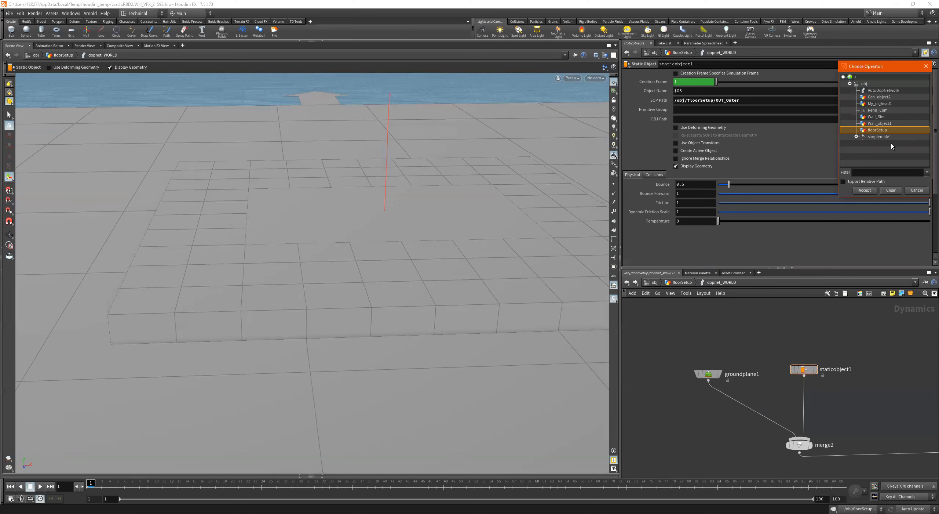
pyautogui.click(926, 67)
pyautogui.click(655, 282)
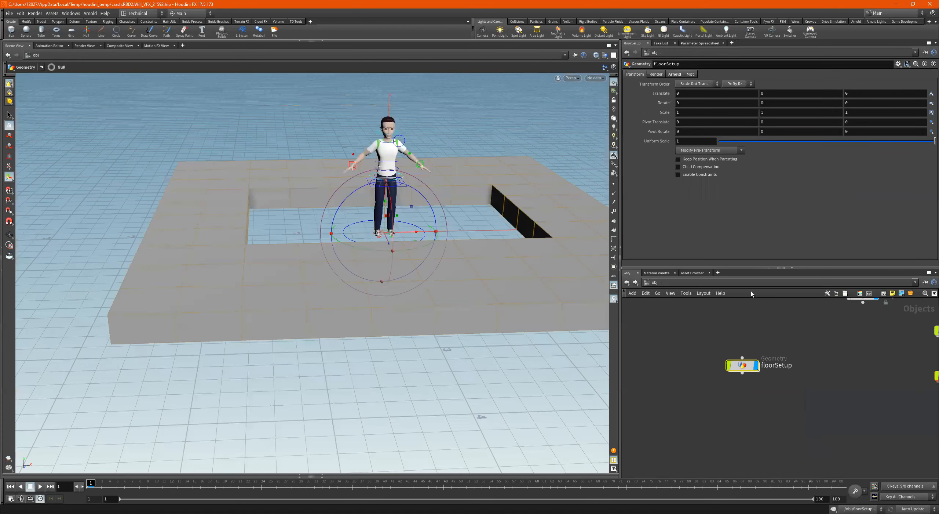
pyautogui.scroll(-5, 775, 345)
pyautogui.moveTo(771, 361); pyautogui.dragTo(784, 413, button='middle')
pyautogui.scroll(2, 766, 367)
pyautogui.scroll(-1, 723, 449)
pyautogui.scroll(2, 746, 419)
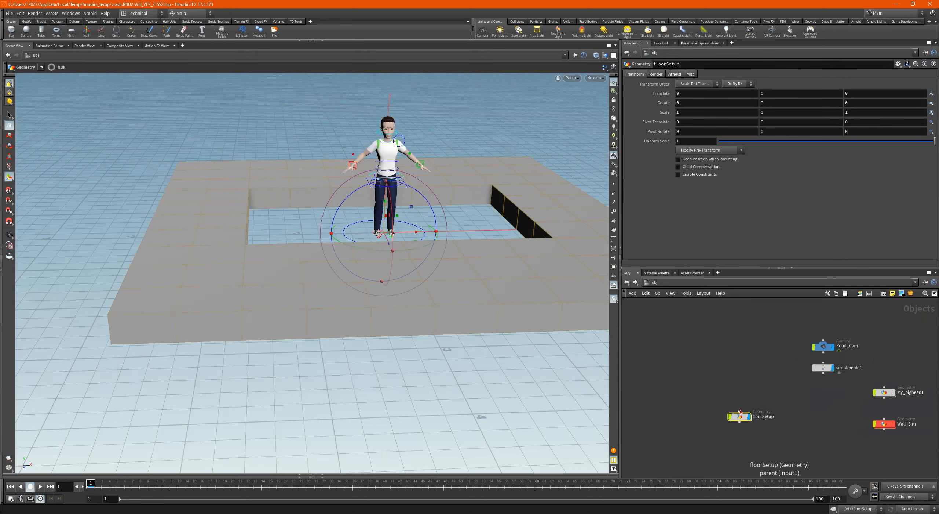
pyautogui.moveTo(751, 385); pyautogui.dragTo(731, 455)
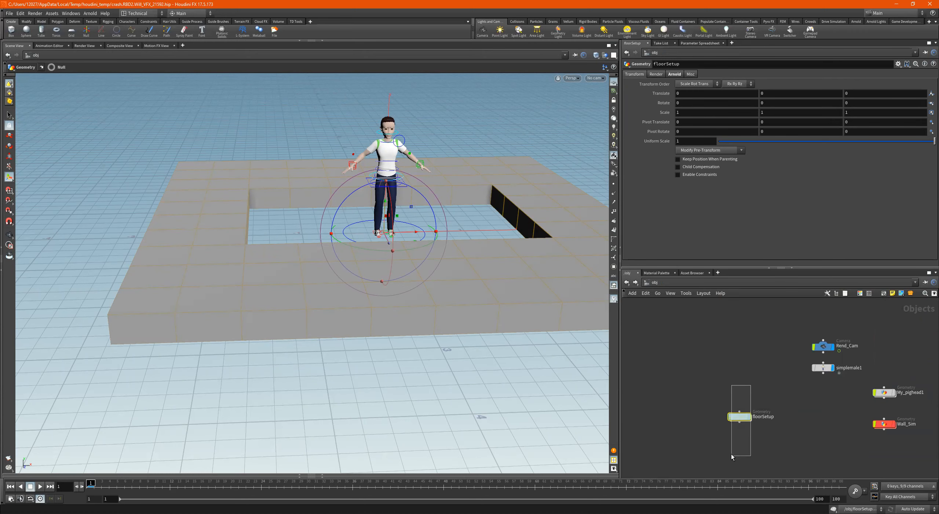
pyautogui.doubleClick(739, 416)
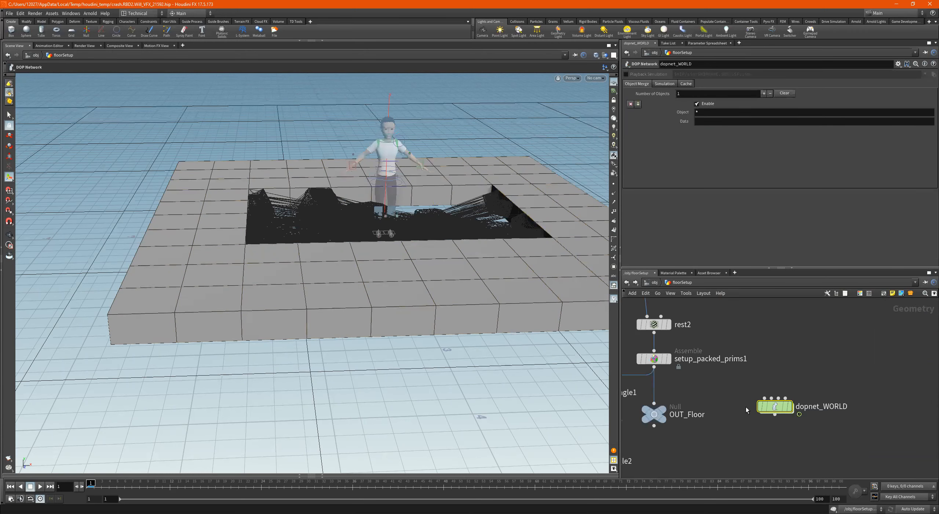
pyautogui.moveTo(768, 319); pyautogui.dragTo(778, 361, button='middle')
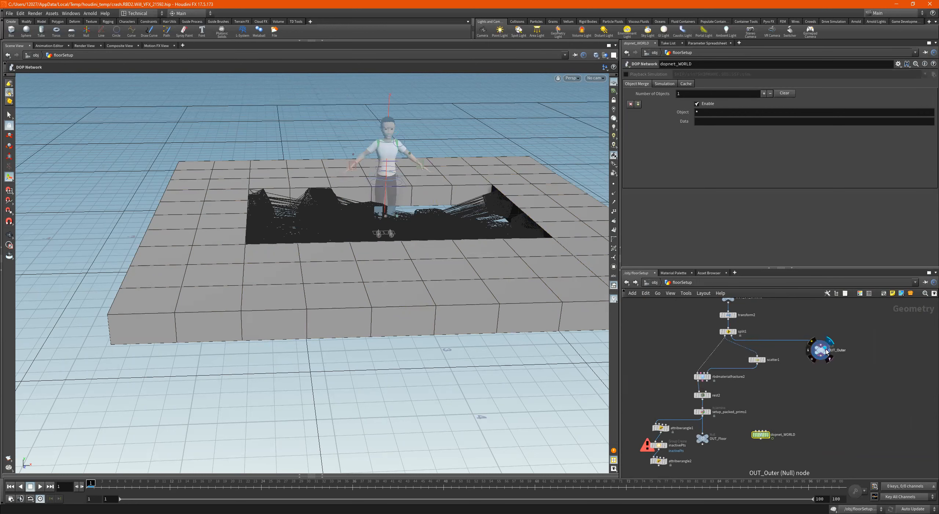
pyautogui.click(651, 283)
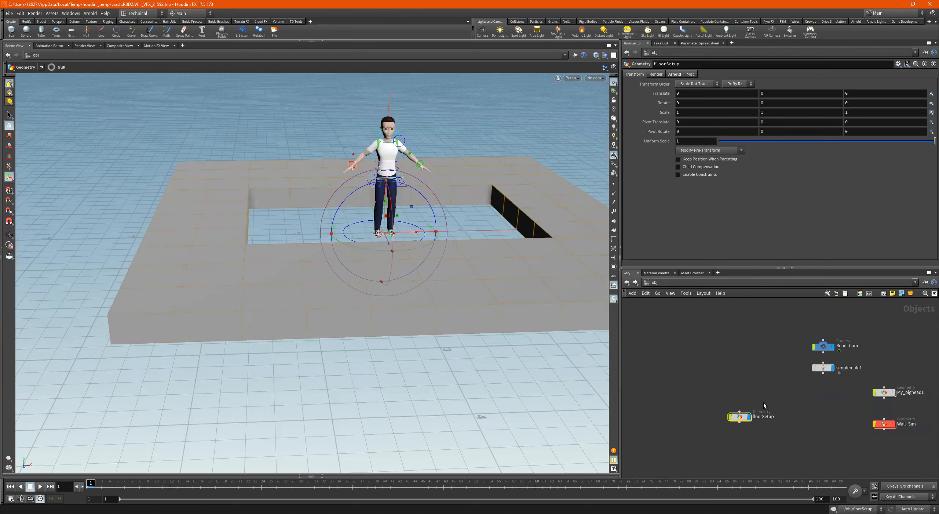
pyautogui.doubleClick(739, 416)
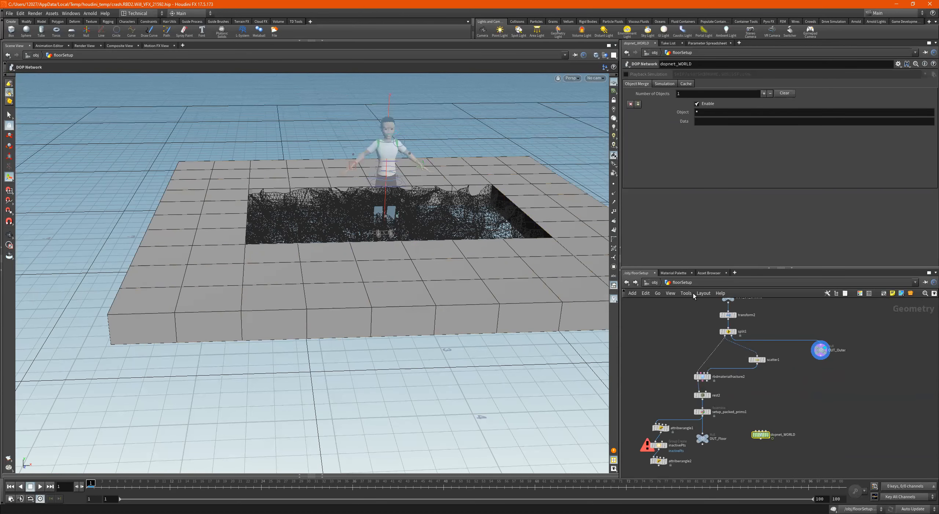
pyautogui.doubleClick(760, 433)
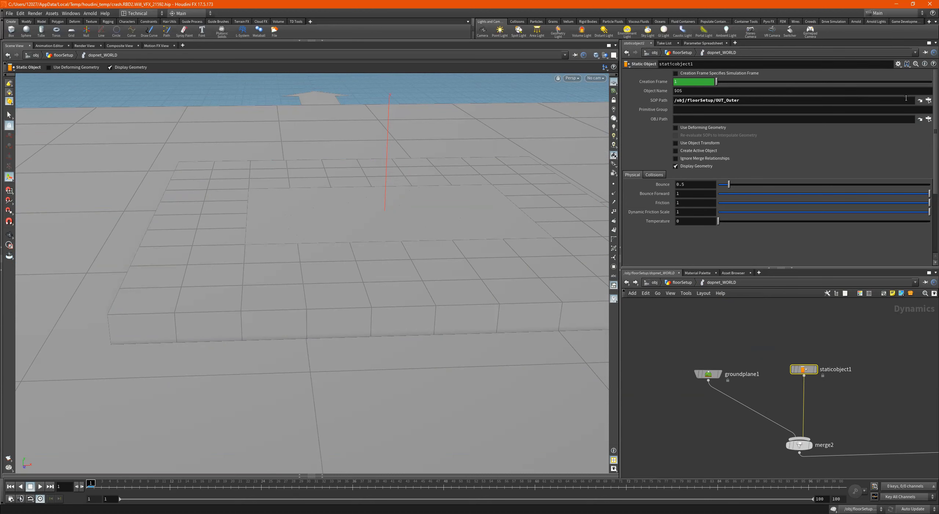
# - Set the static object's OBJ Path to /obj/floorSetup and display the staticobject1 node on its own
pyautogui.click(928, 119)
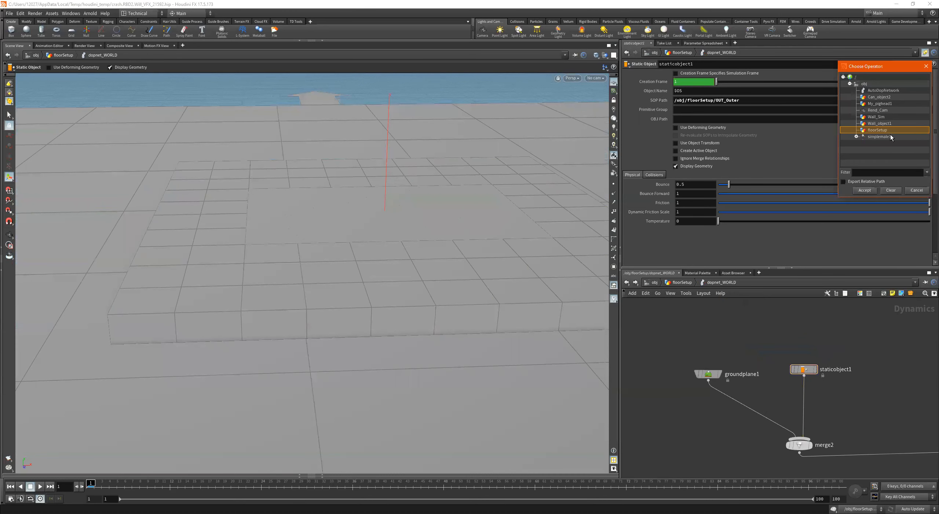
pyautogui.doubleClick(887, 131)
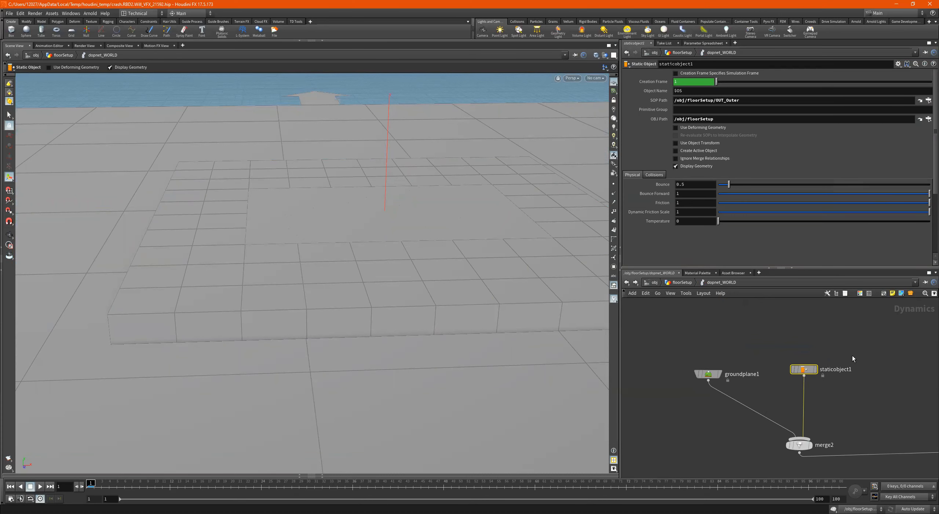
pyautogui.click(815, 370)
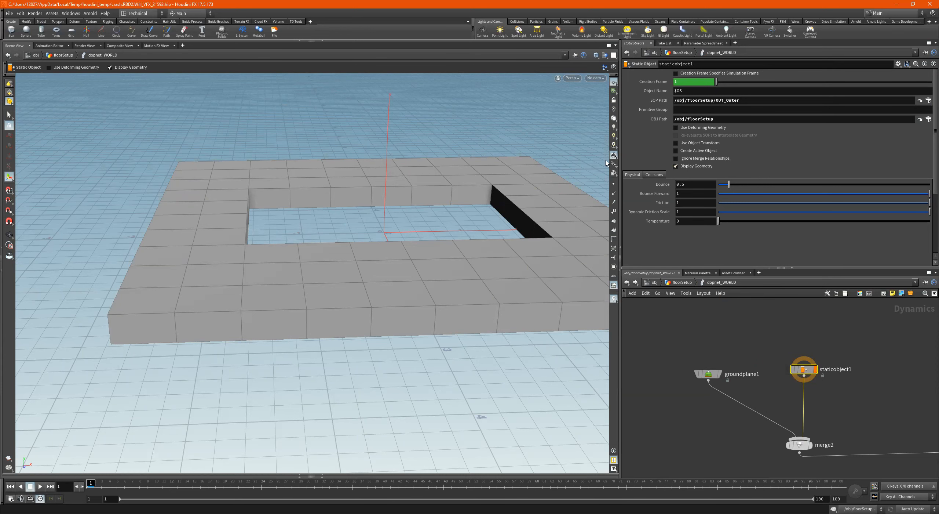
# - Turn off the static object's display geometry and show its Bullet collision guide geometry, viewing it from above
pyautogui.click(675, 167)
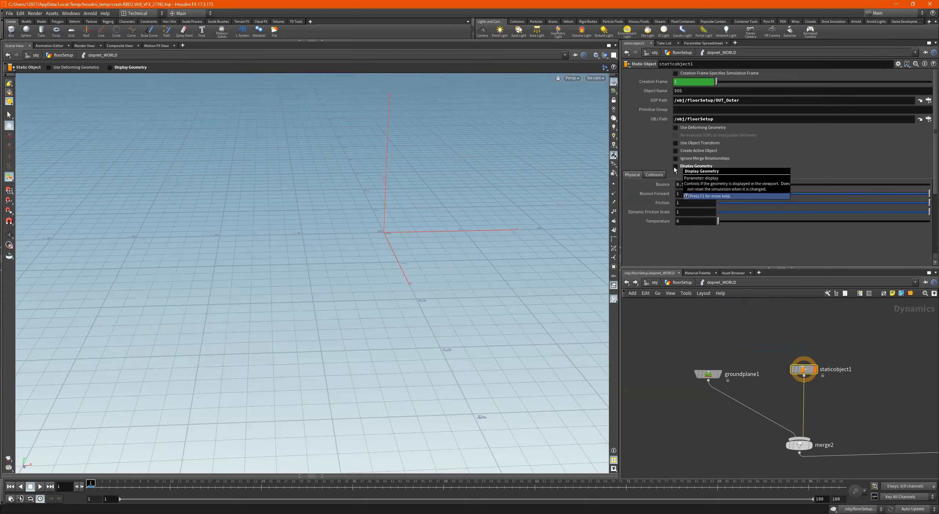
pyautogui.click(654, 174)
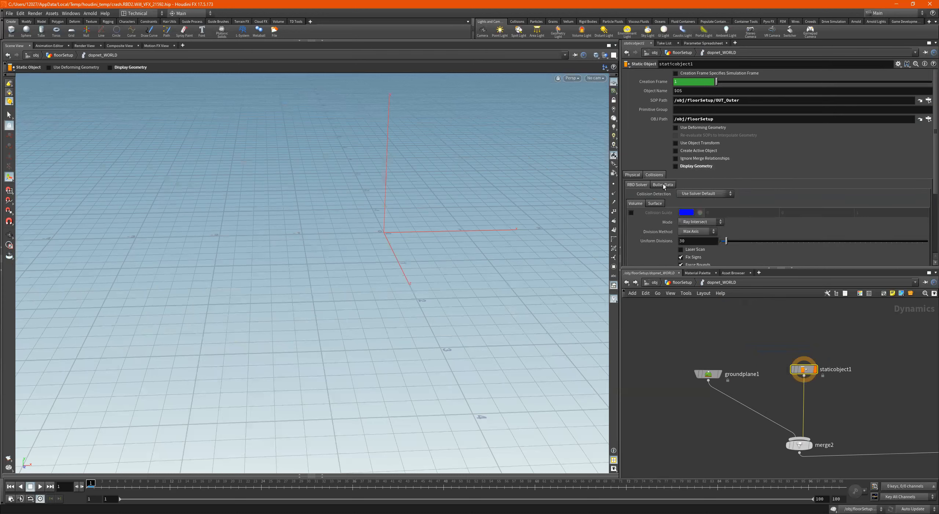
pyautogui.click(663, 185)
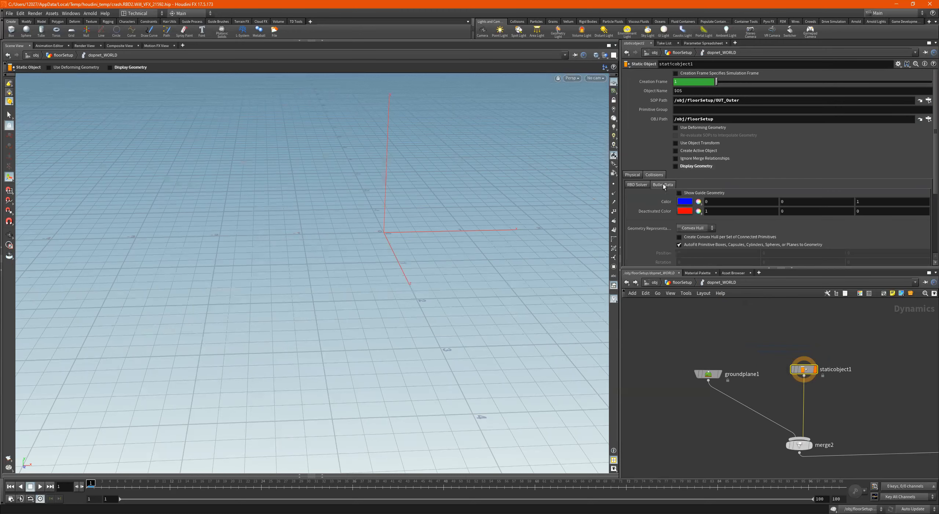
pyautogui.click(681, 193)
pyautogui.keyDown('alt'); pyautogui.moveTo(469, 199); pyautogui.dragTo(464, 217); pyautogui.keyUp('alt')
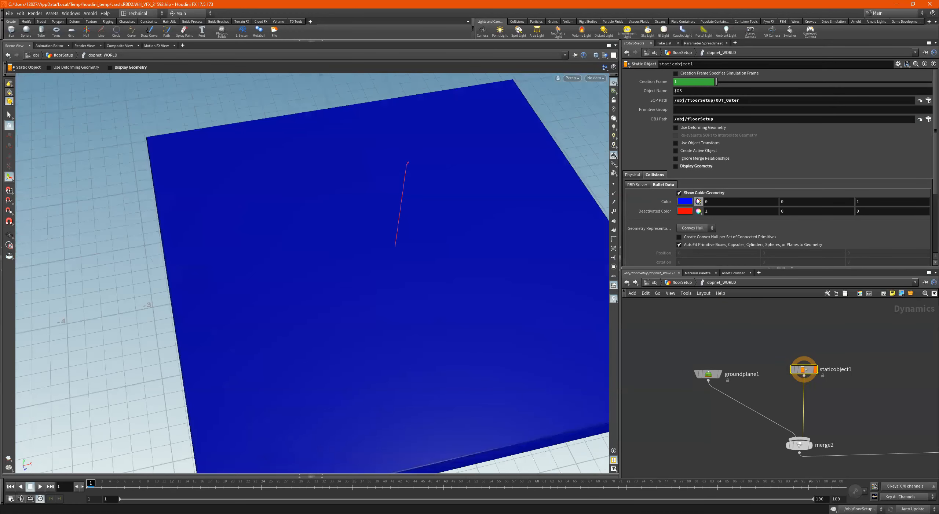
# - Try the Concave and Plane geometry representations for the static object's Bullet collision shape
pyautogui.click(695, 228)
pyautogui.click(694, 243)
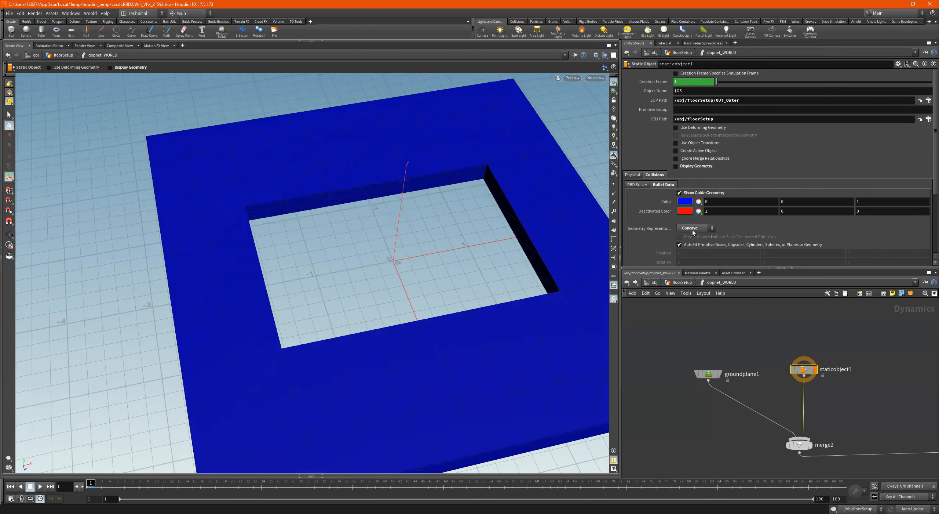
pyautogui.click(695, 228)
pyautogui.click(695, 287)
pyautogui.keyDown('alt'); pyautogui.moveTo(290, 214); pyautogui.dragTo(411, 180); pyautogui.keyUp('alt')
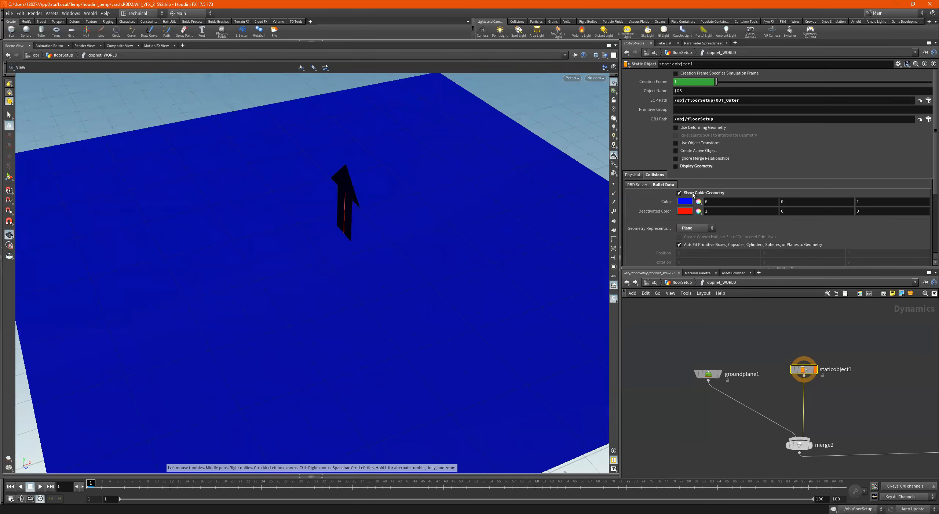
# - Try the Sphere geometry representation for the static object and inspect its guide in wireframe and shaded display
pyautogui.click(696, 228)
pyautogui.click(698, 281)
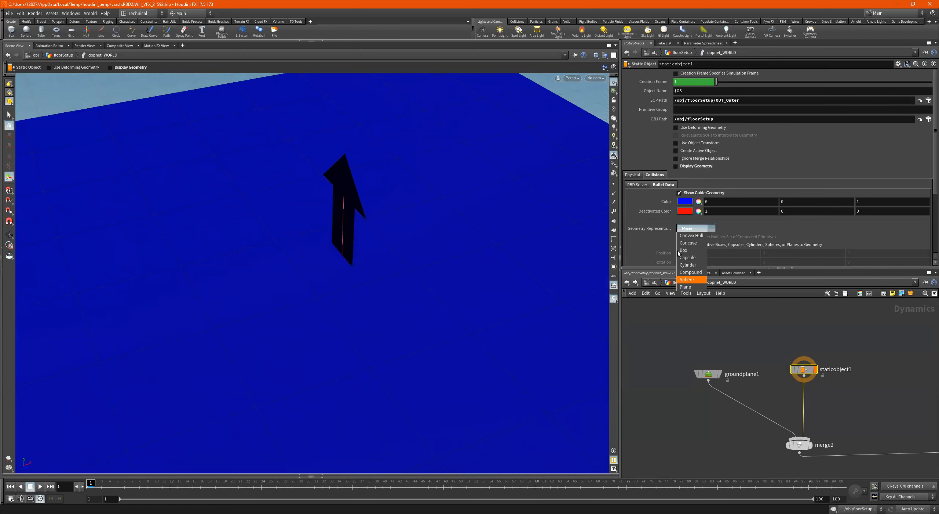
pyautogui.press('w')
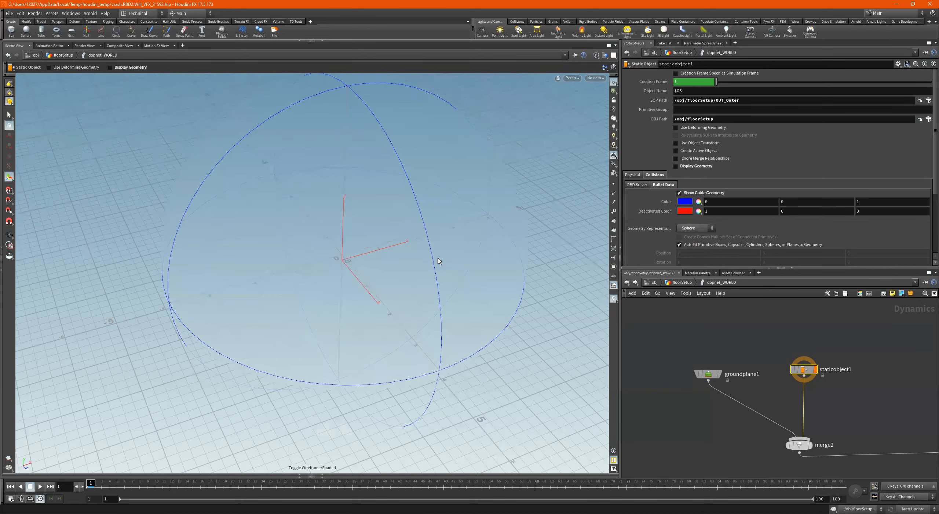
pyautogui.press('w')
pyautogui.press('Escape')
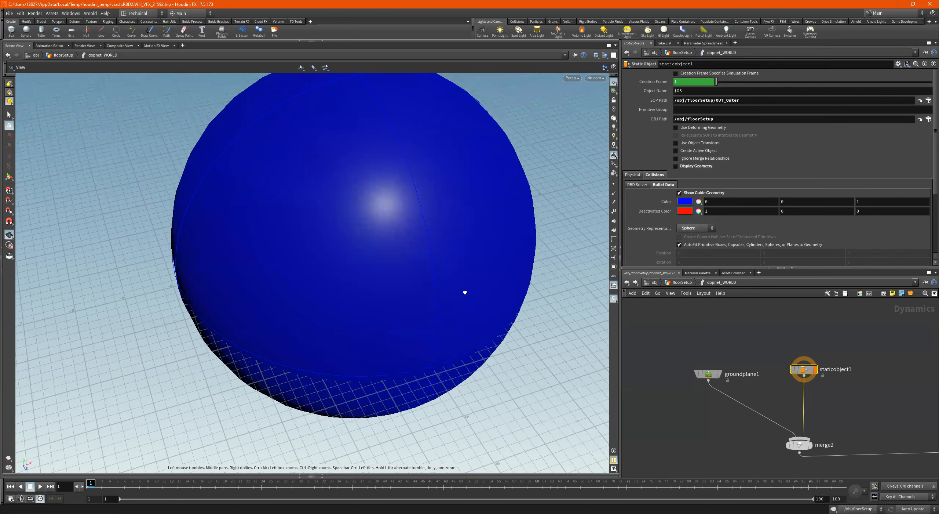
pyautogui.press('Return')
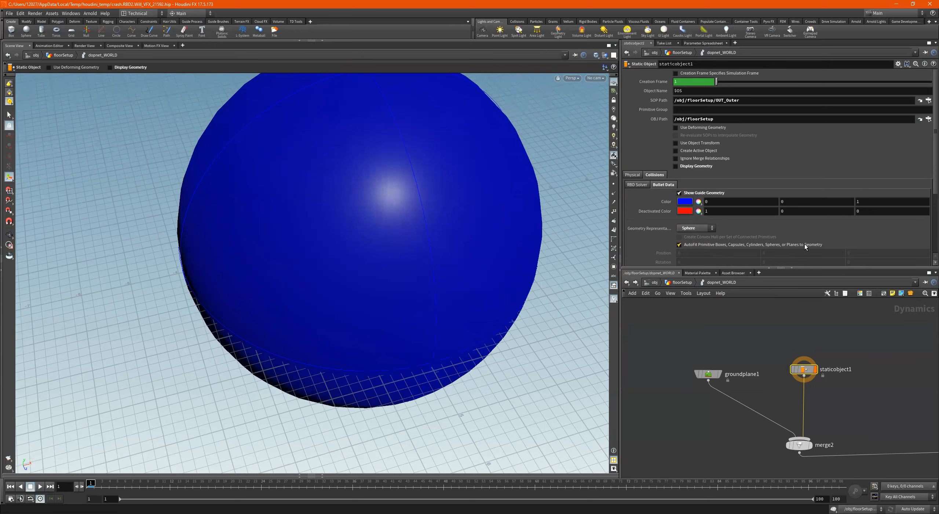
# - Try the Plane, Compound and Cylinder collision representations, comparing the cylinder guide with the static object's display geometry
pyautogui.click(698, 228)
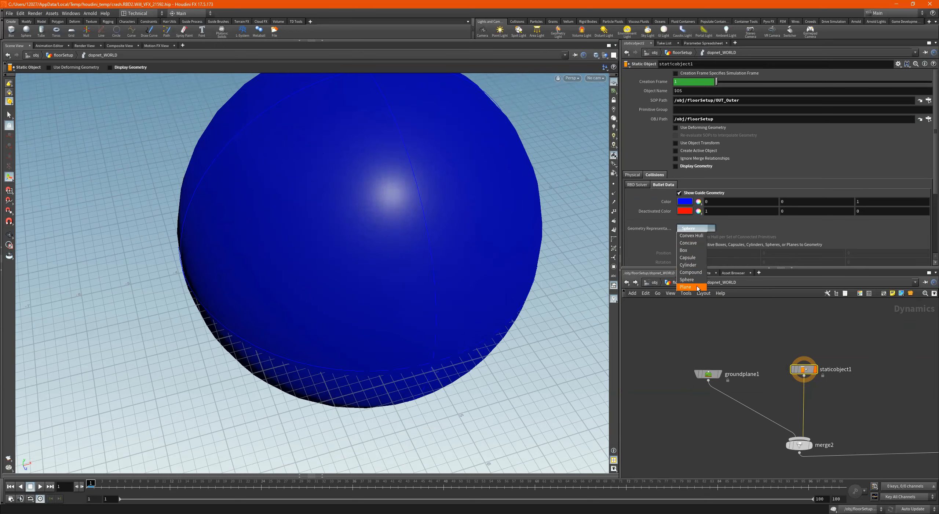
pyautogui.click(697, 287)
pyautogui.click(699, 228)
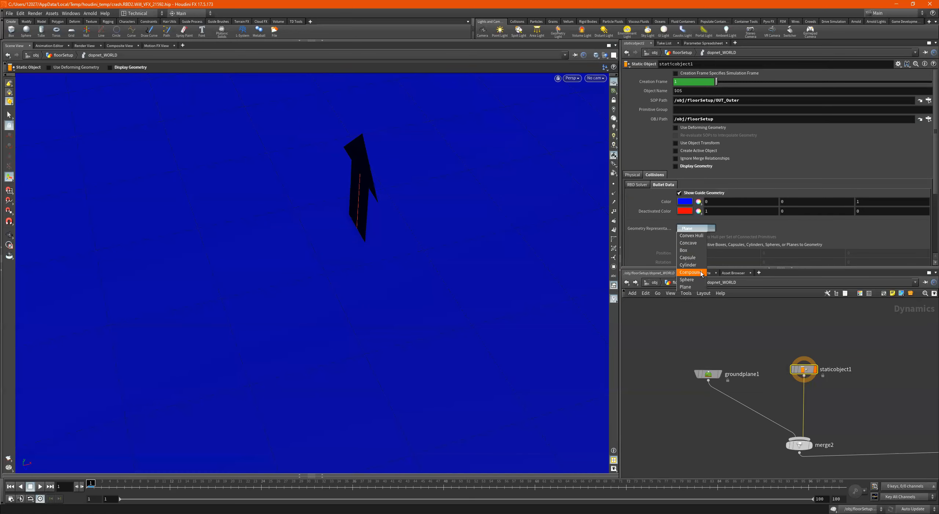
pyautogui.click(703, 264)
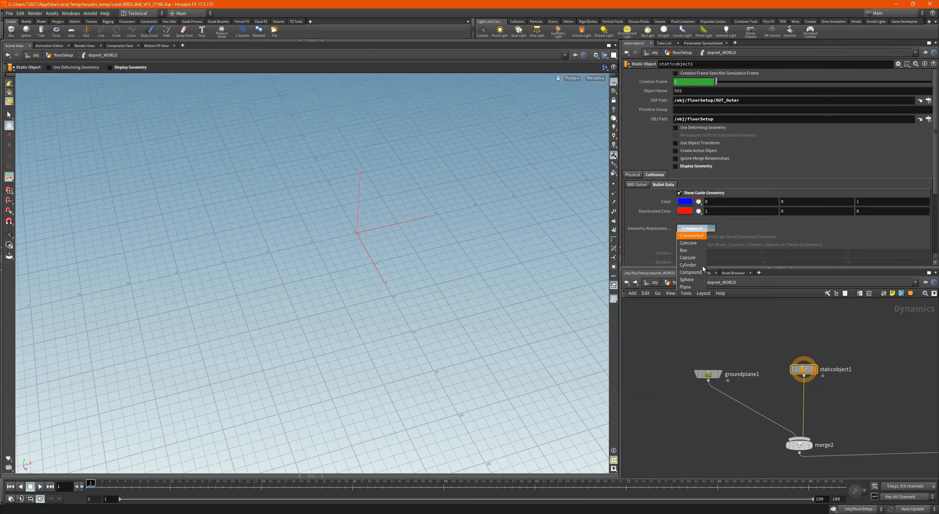
pyautogui.press('Escape')
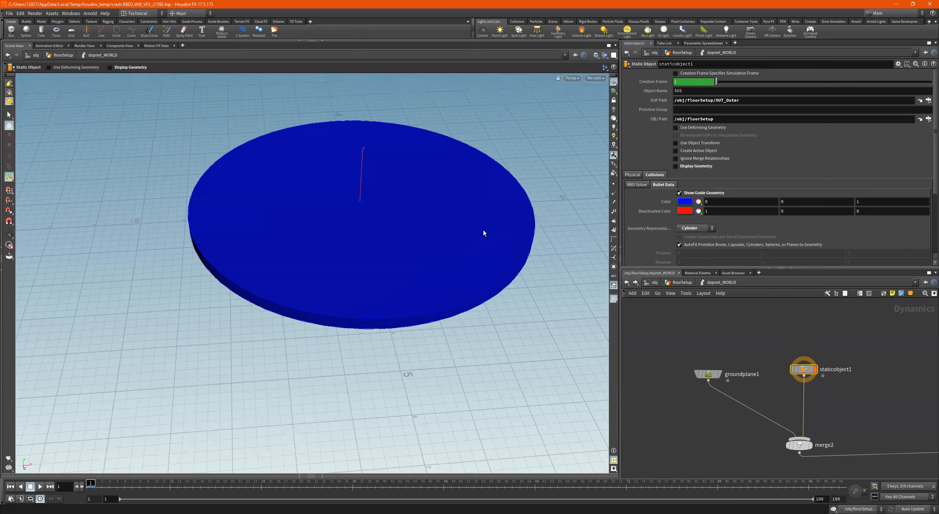
pyautogui.keyDown('alt'); pyautogui.moveTo(483, 231); pyautogui.dragTo(453, 235); pyautogui.keyUp('alt')
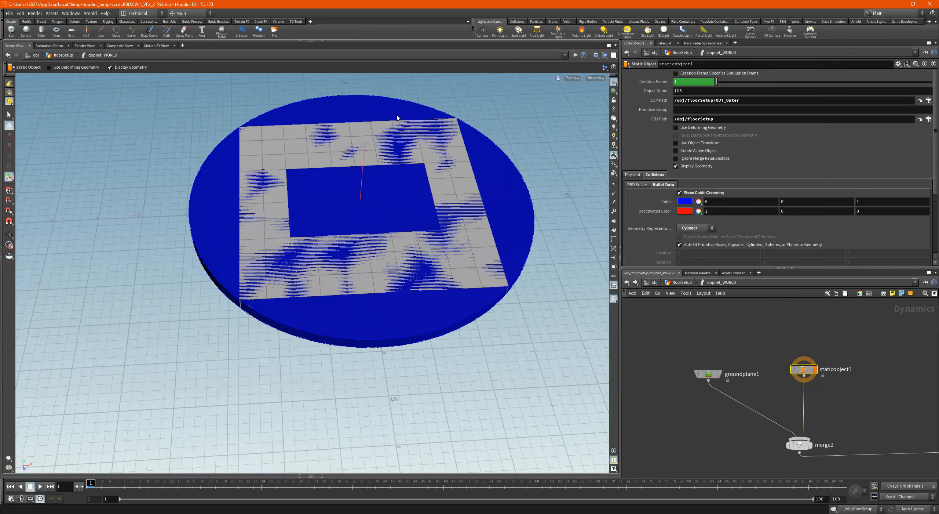
# - Try the Capsule and Box geometry representations against the displayed floor surround
pyautogui.click(702, 227)
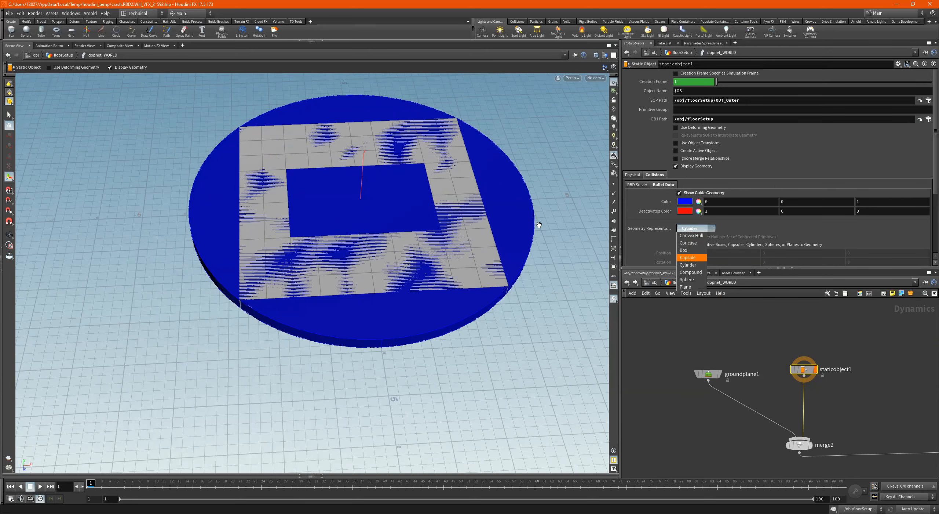
pyautogui.keyDown('alt'); pyautogui.moveTo(539, 224); pyautogui.dragTo(538, 155); pyautogui.keyUp('alt')
pyautogui.keyDown('alt'); pyautogui.moveTo(642, 197); pyautogui.dragTo(571, 168); pyautogui.keyUp('alt')
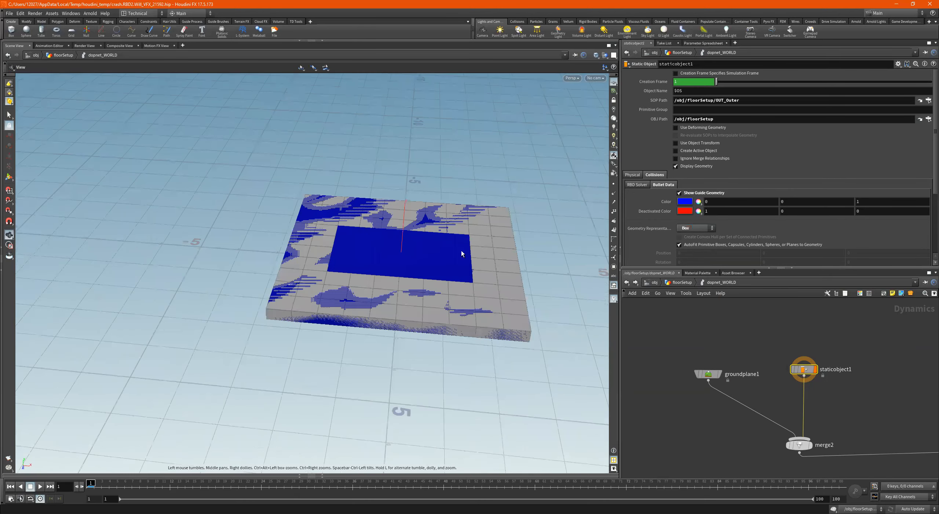
pyautogui.keyDown('alt'); pyautogui.moveTo(461, 250); pyautogui.dragTo(384, 254); pyautogui.keyUp('alt')
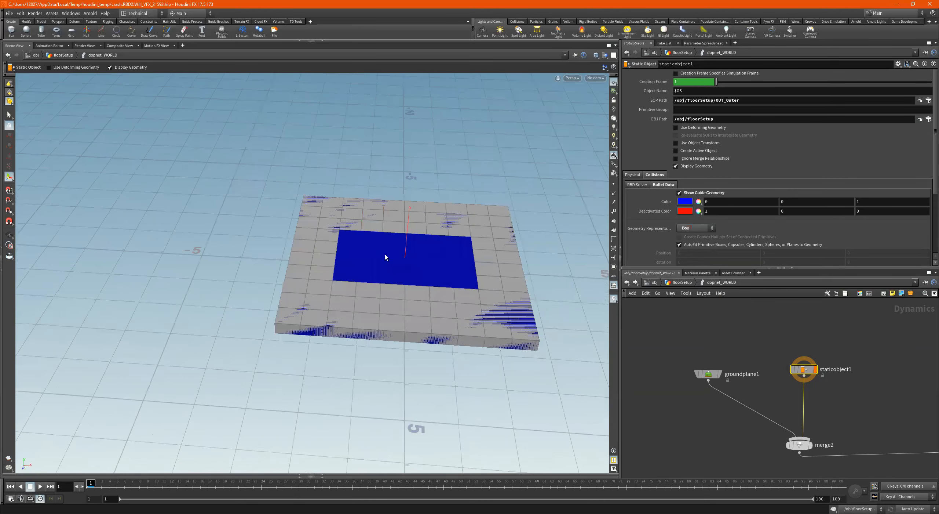
# - Set the static object's Bullet Geometry Representation to Concave and check it around the central opening
pyautogui.click(702, 229)
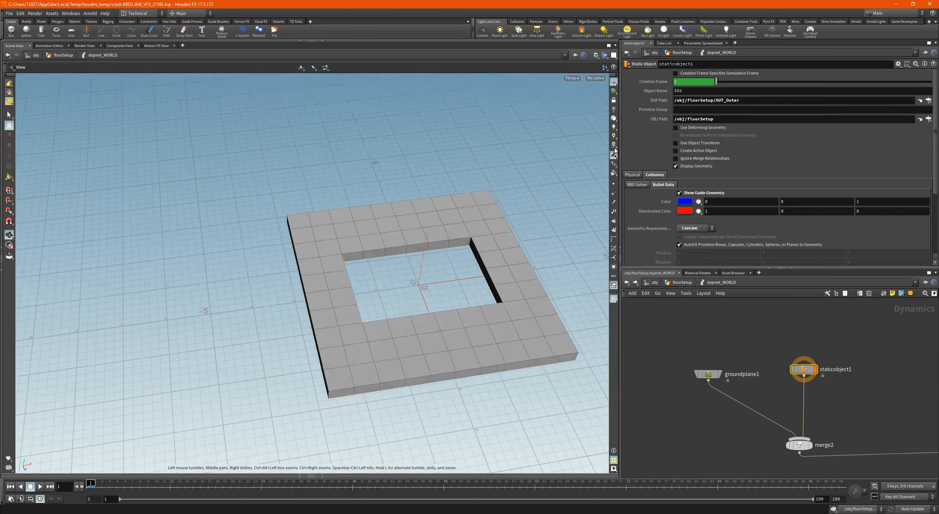
pyautogui.moveTo(454, 312); pyautogui.dragTo(477, 274, button='right')
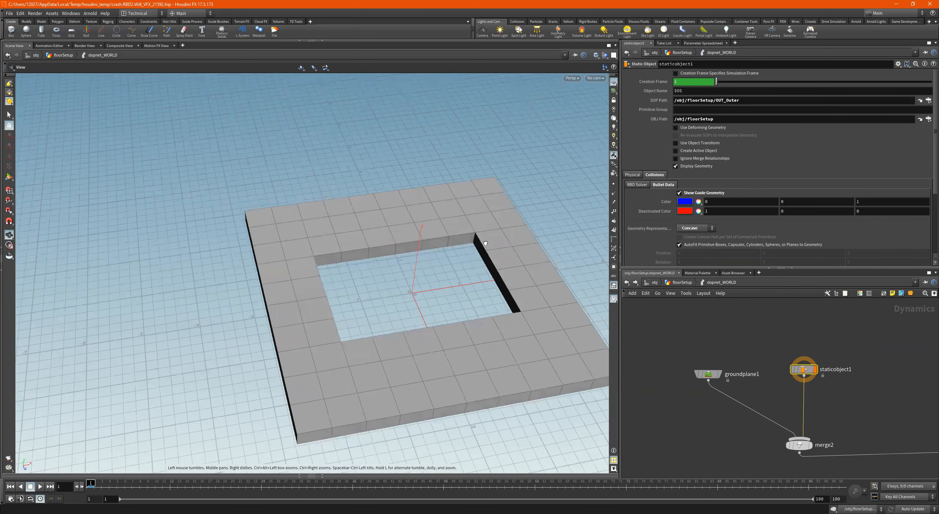
pyautogui.moveTo(461, 285); pyautogui.dragTo(489, 272)
pyautogui.moveTo(488, 272); pyautogui.dragTo(477, 250, button='right')
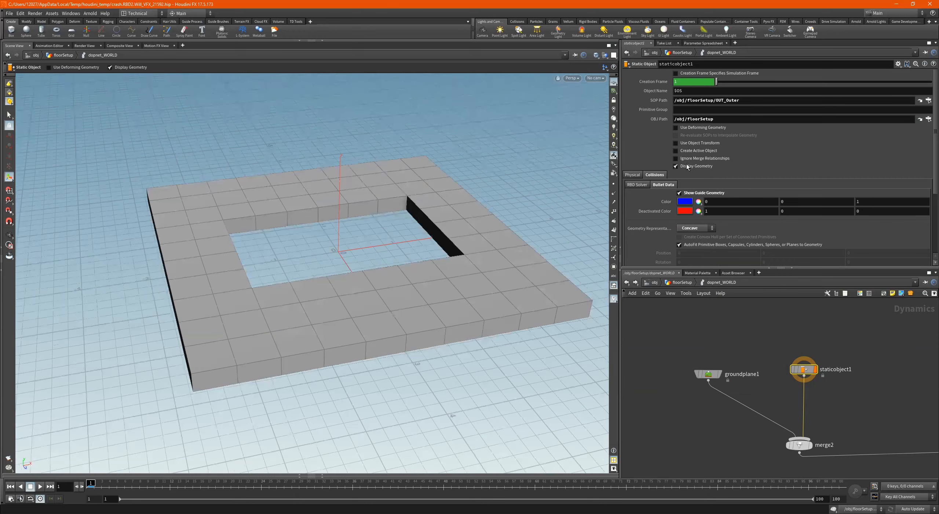
# - Hide the static object's display geometry and inspect the concave collision guide up close
pyautogui.click(675, 166)
pyautogui.moveTo(467, 213); pyautogui.dragTo(492, 271)
pyautogui.moveTo(493, 271); pyautogui.dragTo(554, 260, button='right')
pyautogui.moveTo(554, 260); pyautogui.dragTo(550, 246)
pyautogui.moveTo(550, 246); pyautogui.dragTo(493, 259, button='middle')
pyautogui.keyDown('alt'); pyautogui.moveTo(494, 260); pyautogui.dragTo(490, 254); pyautogui.keyUp('alt')
# - Set the static object's Collision Padding to 0.01 and turn its display geometry on
pyautogui.scroll(-2, 742, 217)
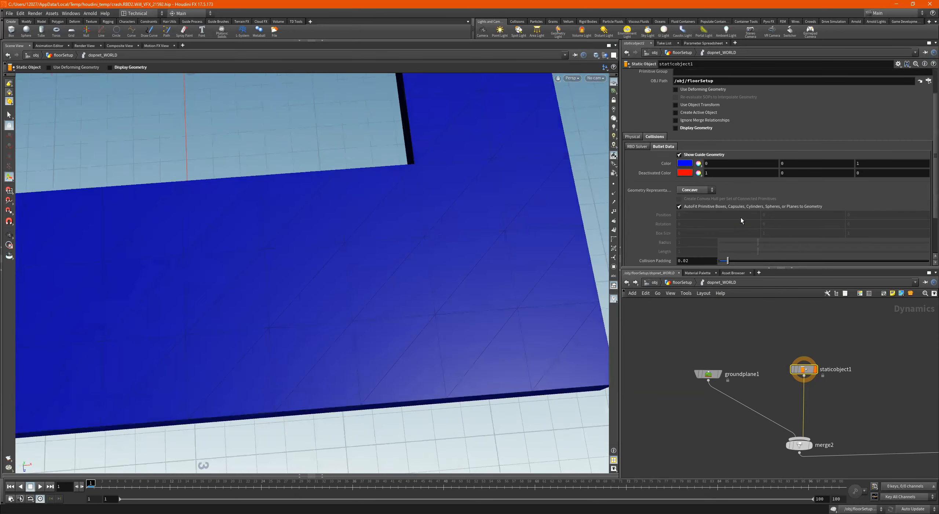
pyautogui.scroll(-2, 741, 217)
pyautogui.click(716, 222)
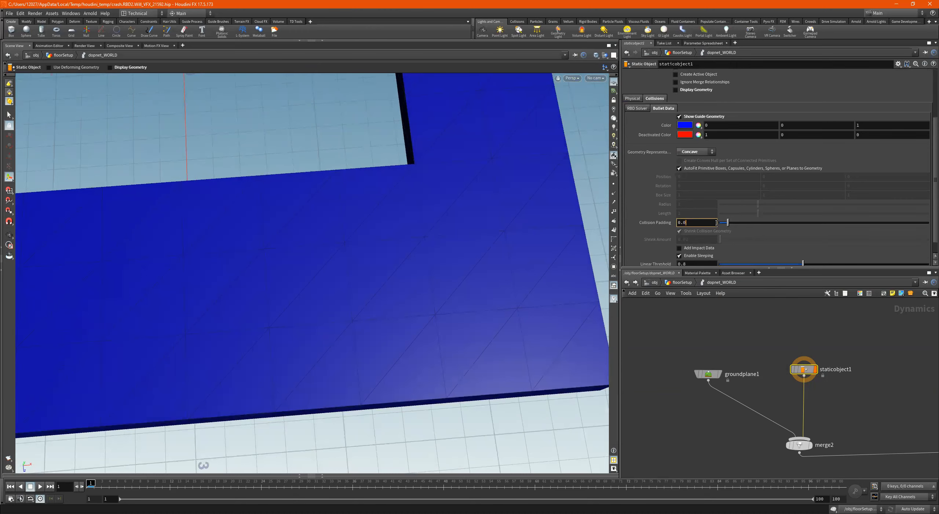
pyautogui.write('1')
pyautogui.press('Return')
pyautogui.scroll(3, 691, 139)
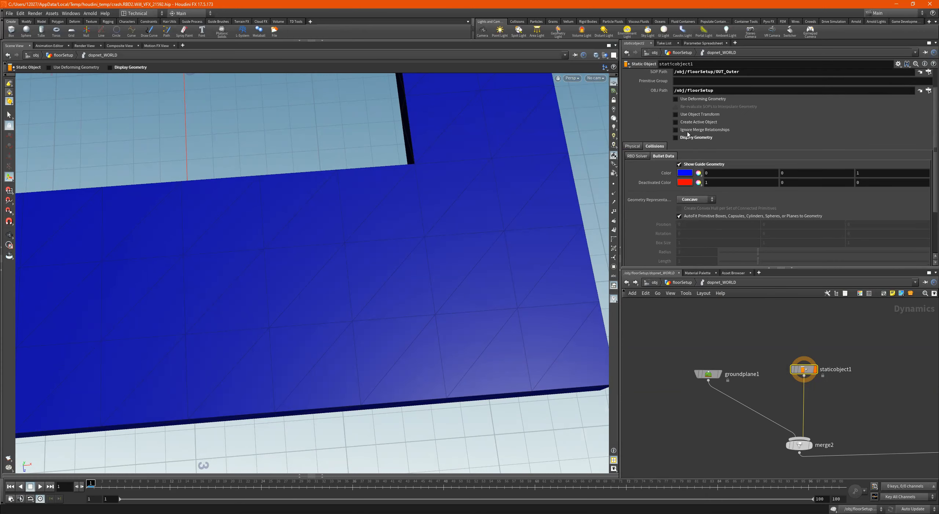
pyautogui.click(700, 137)
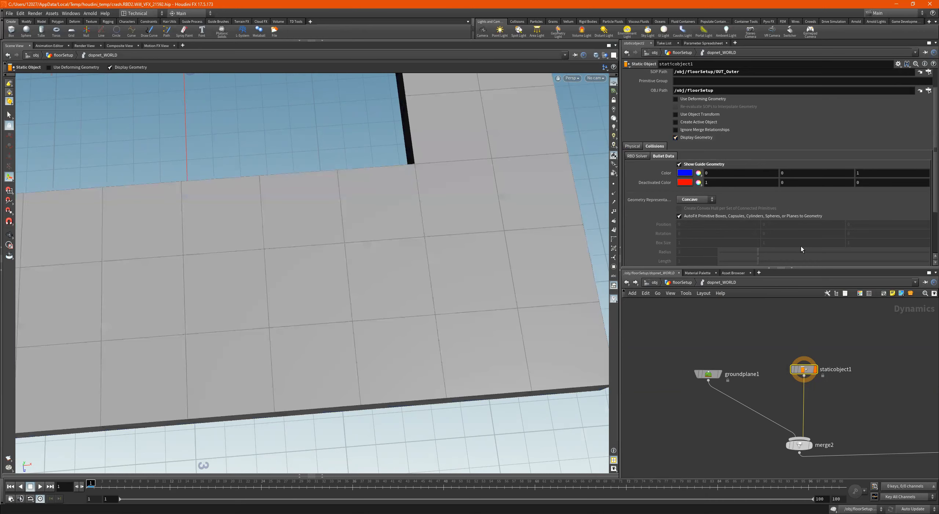
# - Display the DOP network's output node and view the whole floor surround with the ground plane
pyautogui.scroll(-5, 833, 336)
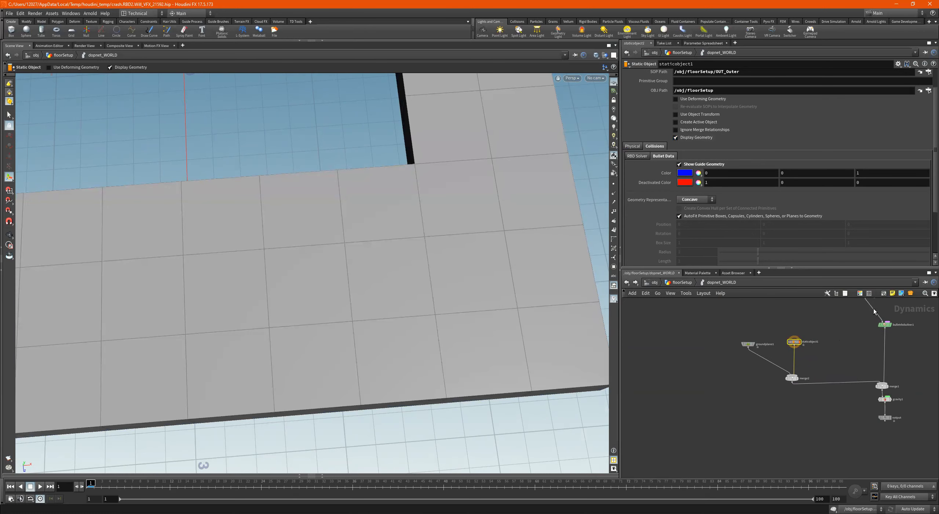
pyautogui.scroll(3, 890, 415)
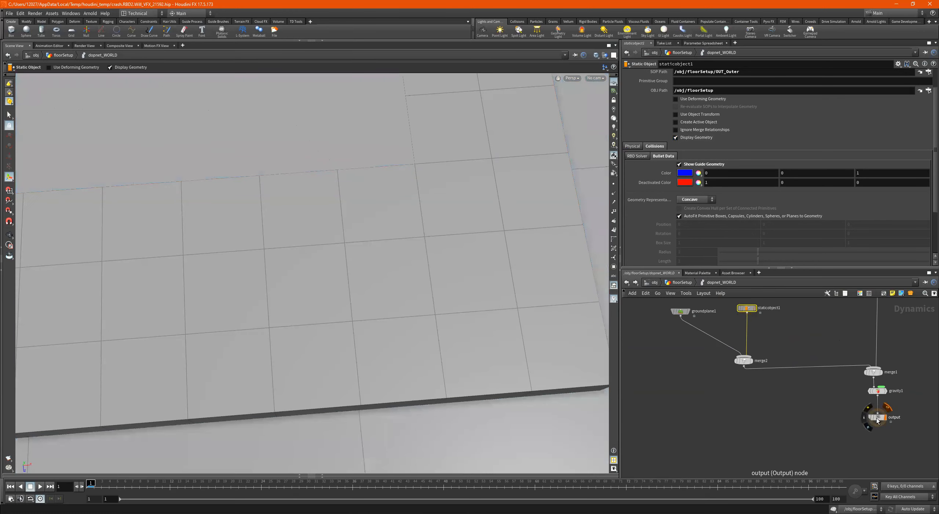
pyautogui.click(876, 418)
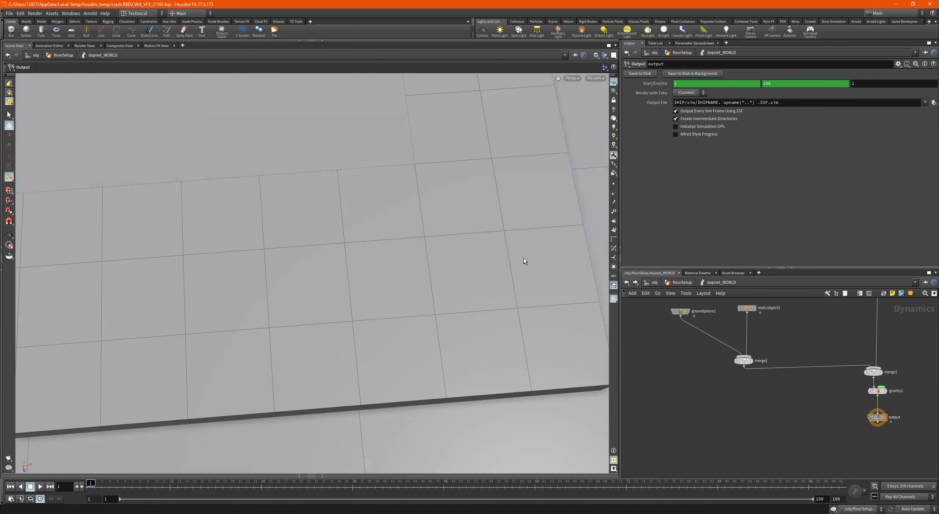
pyautogui.keyDown('alt'); pyautogui.moveTo(524, 261); pyautogui.dragTo(308, 277, button='right'); pyautogui.keyUp('alt')
pyautogui.keyDown('alt'); pyautogui.moveTo(418, 269); pyautogui.dragTo(348, 264, button='right'); pyautogui.keyUp('alt')
pyautogui.moveTo(391, 244)
pyautogui.keyDown('alt'); pyautogui.mouseDown()
pyautogui.moveTo(385, 224)
pyautogui.moveTo(321, 178)
pyautogui.moveTo(325, 157)
pyautogui.moveTo(361, 157)
pyautogui.moveTo(394, 164)
pyautogui.moveTo(397, 182)
pyautogui.mouseUp(); pyautogui.keyUp('alt')
pyautogui.moveTo(835, 362); pyautogui.dragTo(834, 441, button='middle')
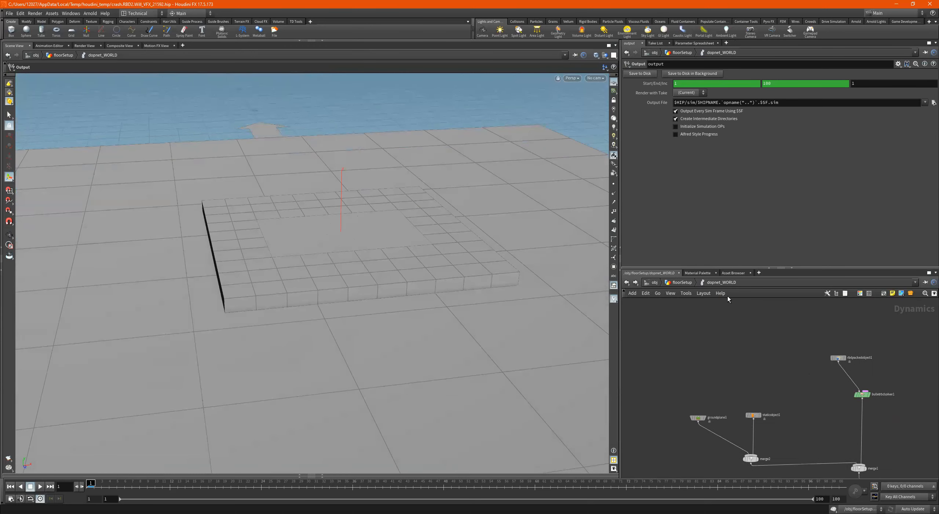
# - Return to the floorSetup network, display the dopnet_WORLD node and show its simulation settings
pyautogui.click(691, 285)
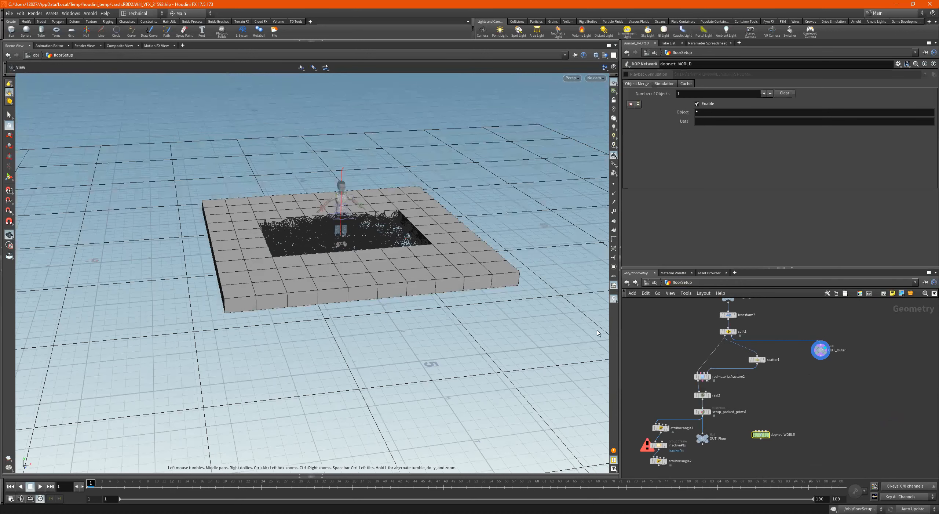
pyautogui.scroll(5, 785, 436)
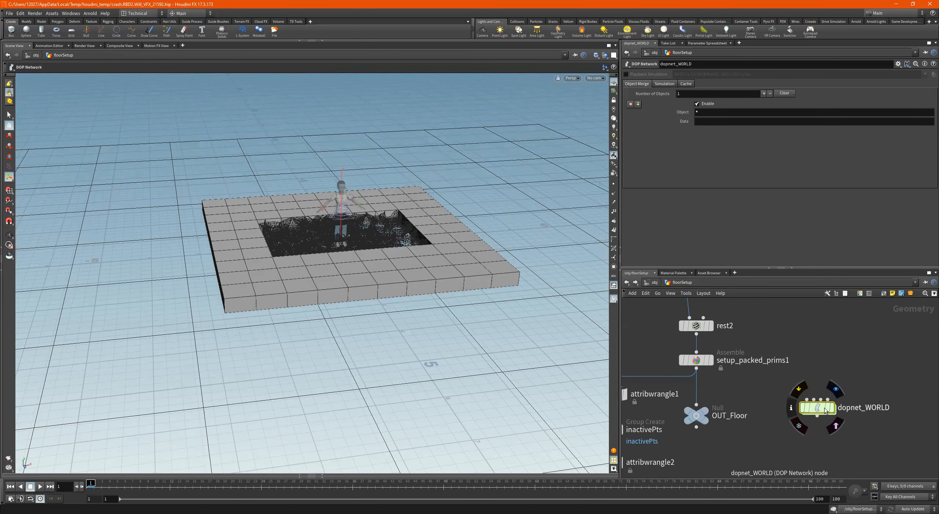
pyautogui.click(832, 410)
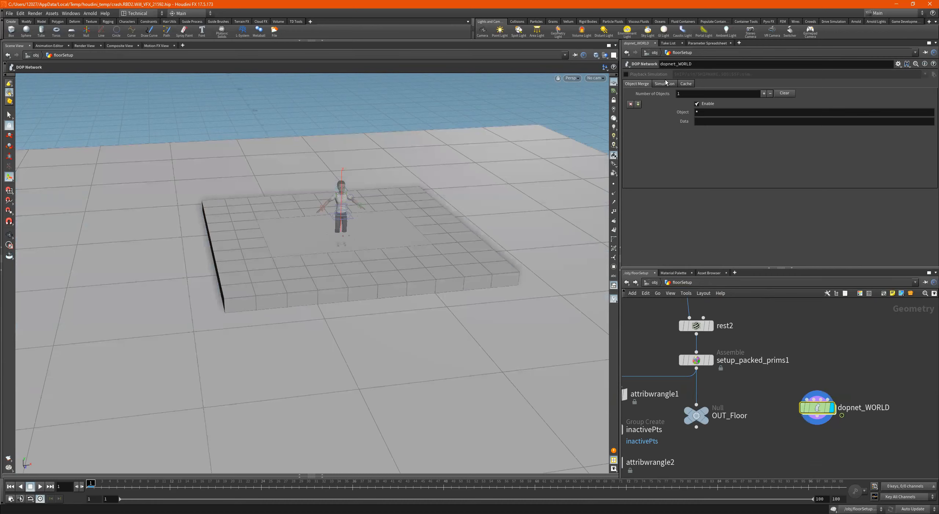
pyautogui.click(686, 84)
pyautogui.click(665, 84)
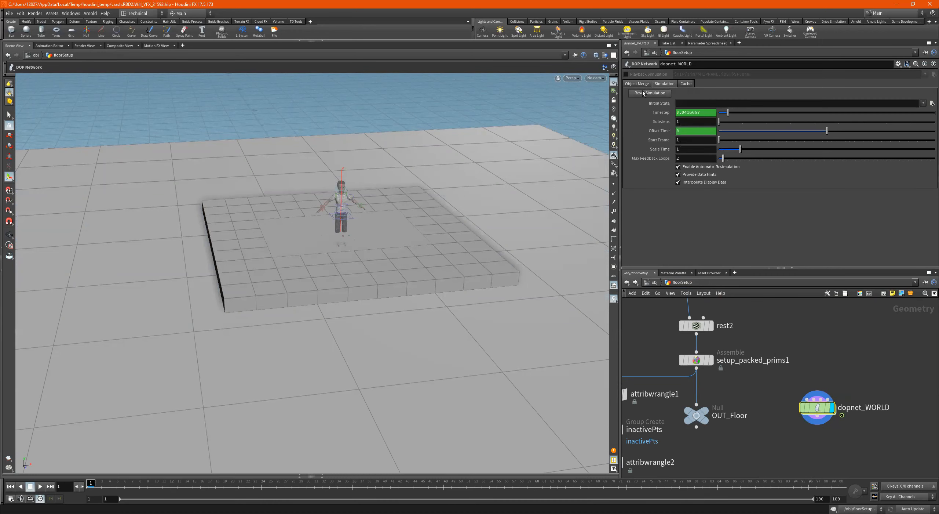
# - Play the floor simulation from a closer view, stop it and return to the first frame
pyautogui.keyDown('alt'); pyautogui.moveTo(294, 208); pyautogui.dragTo(521, 281, button='right'); pyautogui.keyUp('alt')
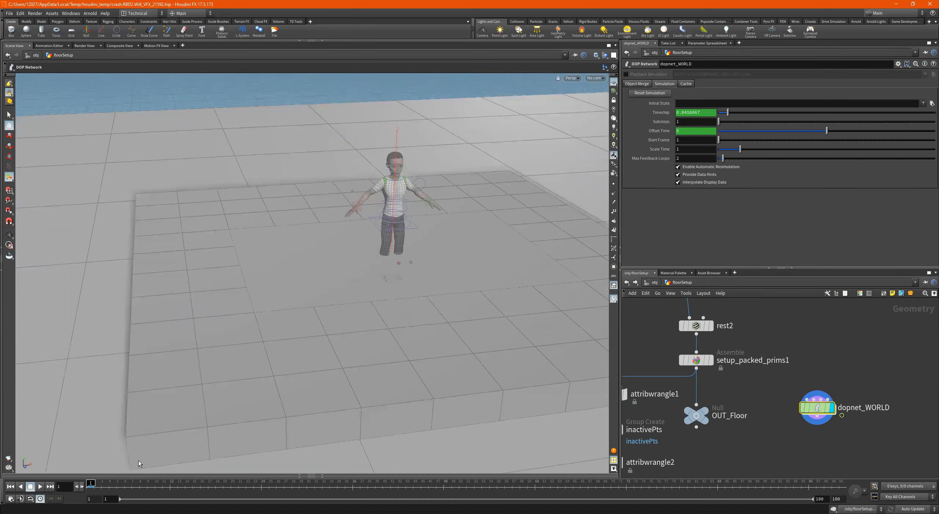
pyautogui.click(41, 486)
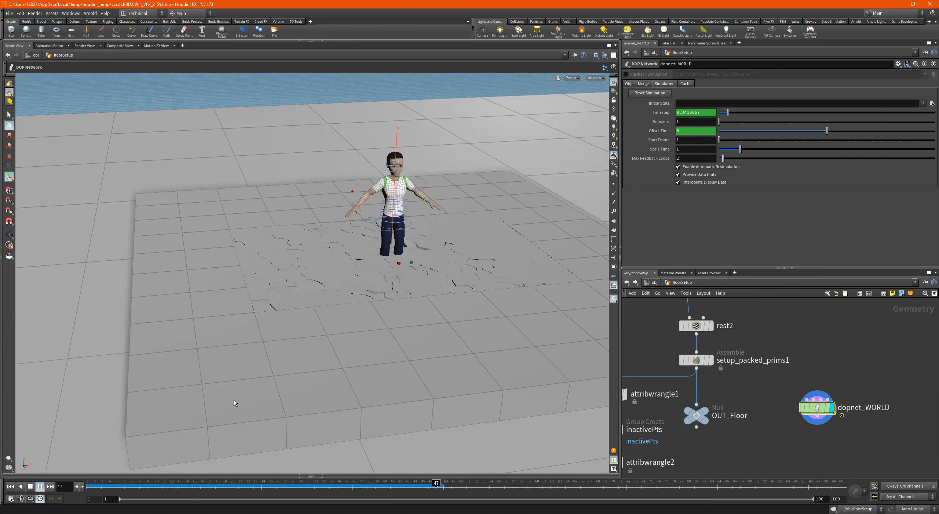
pyautogui.click(30, 486)
pyautogui.click(10, 486)
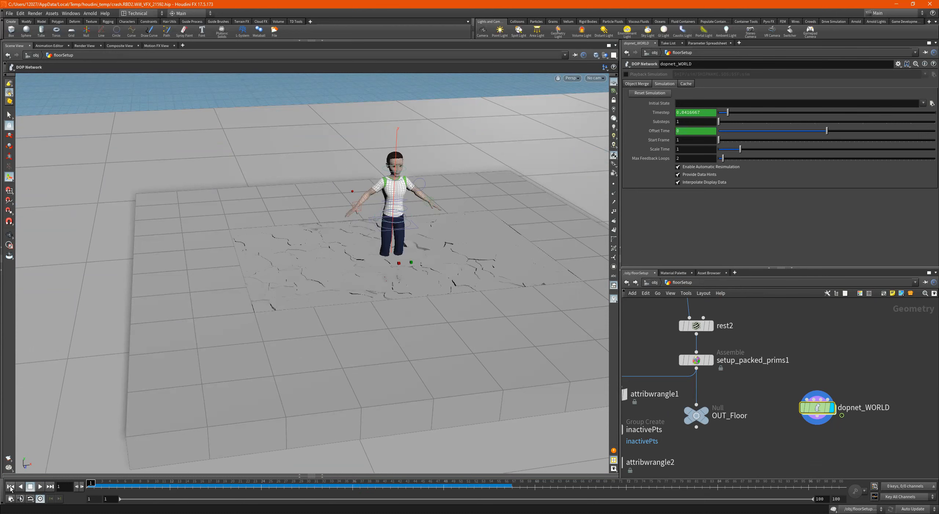
# - Move the two attribute wrangles and inactivePts aside, and shift the fracture chain down to OUT_Floor away from dopnet_WORLD
pyautogui.scroll(-5, 776, 405)
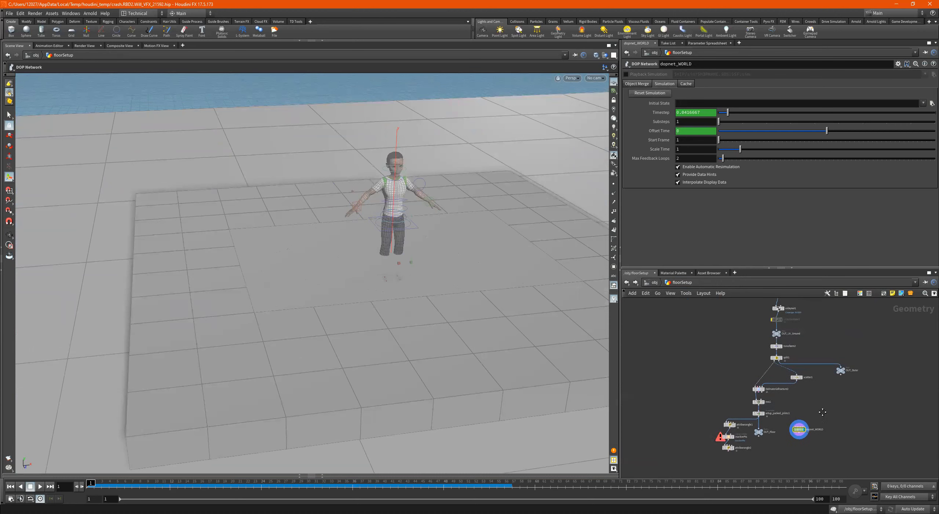
pyautogui.moveTo(686, 409); pyautogui.dragTo(734, 465)
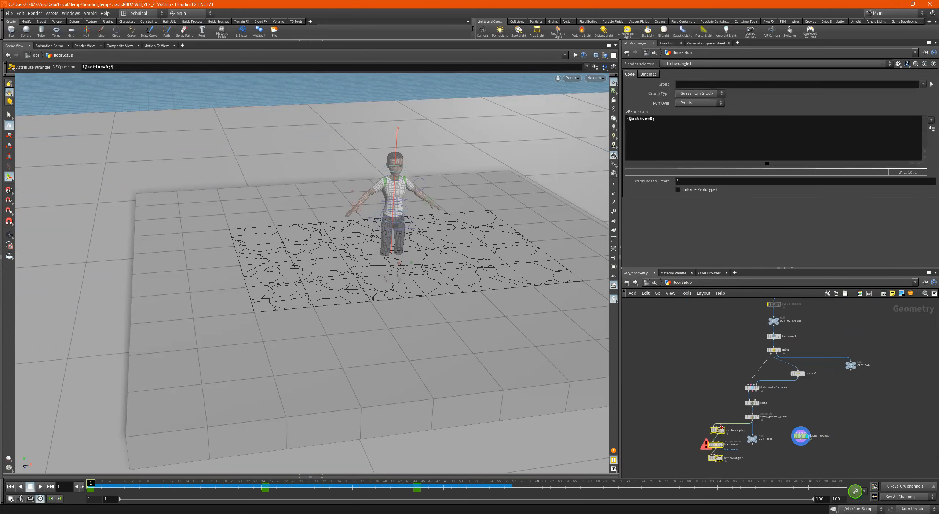
pyautogui.moveTo(718, 431); pyautogui.dragTo(658, 426)
pyautogui.moveTo(727, 370); pyautogui.dragTo(758, 459)
pyautogui.moveTo(753, 390); pyautogui.dragTo(724, 390)
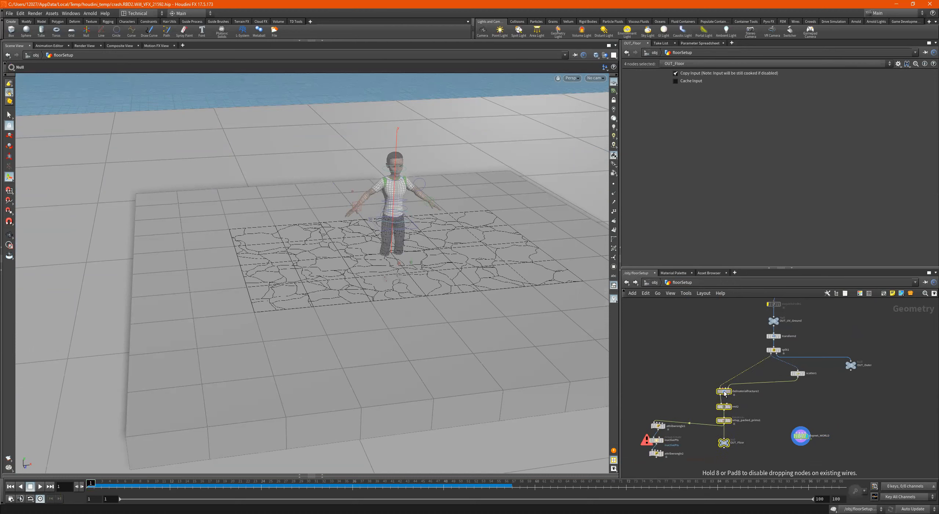
# - Place a Lidar Import node in the empty area beside the floor chain
pyautogui.scroll(2, 877, 379)
pyautogui.scroll(-4, 878, 379)
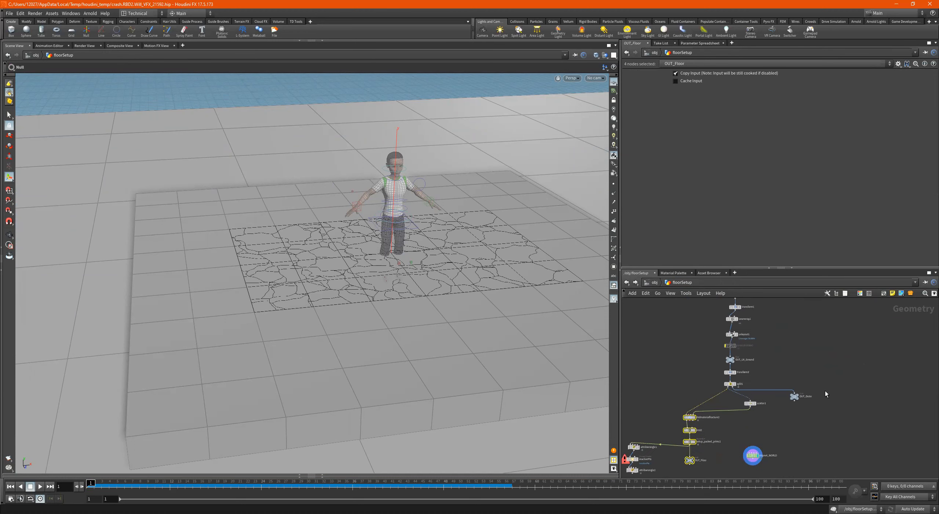
pyautogui.press('Tab')
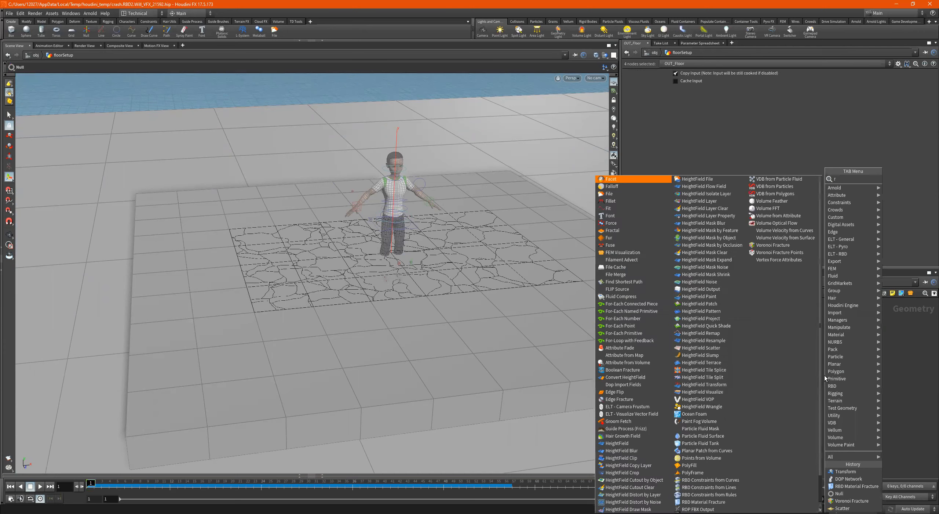
pyautogui.write('il')
pyautogui.press('Return')
pyautogui.click(825, 375)
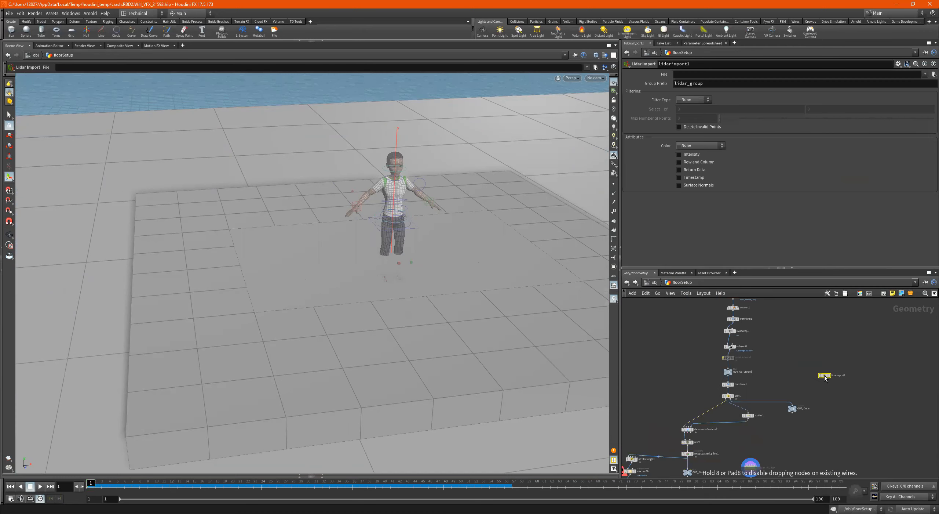
# - Add a File node just below the Lidar Import node, near OUT_Outer
pyautogui.scroll(2, 832, 391)
pyautogui.press('Tab')
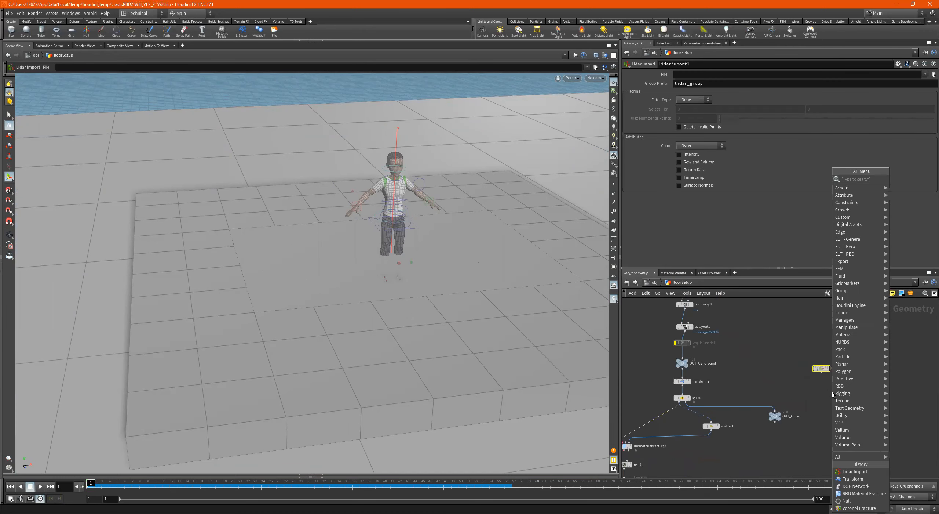
pyautogui.write('file')
pyautogui.press('Return')
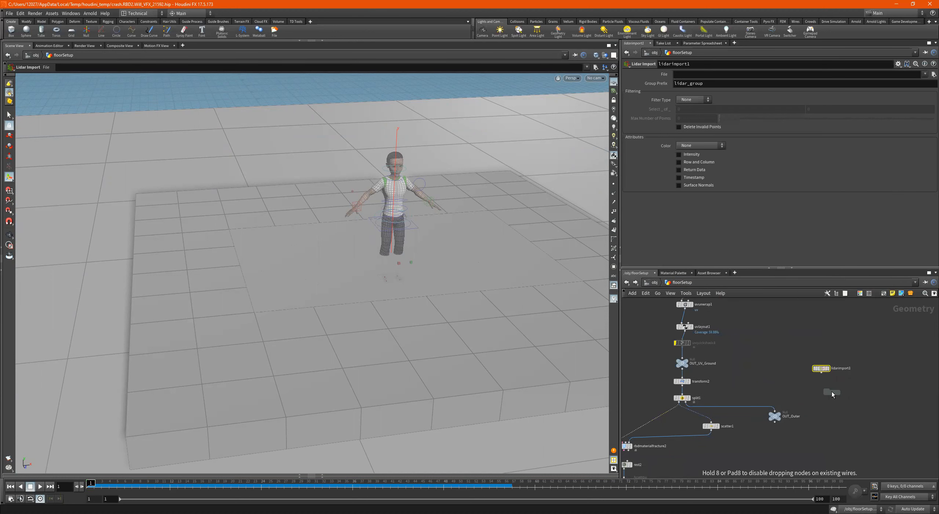
pyautogui.click(832, 391)
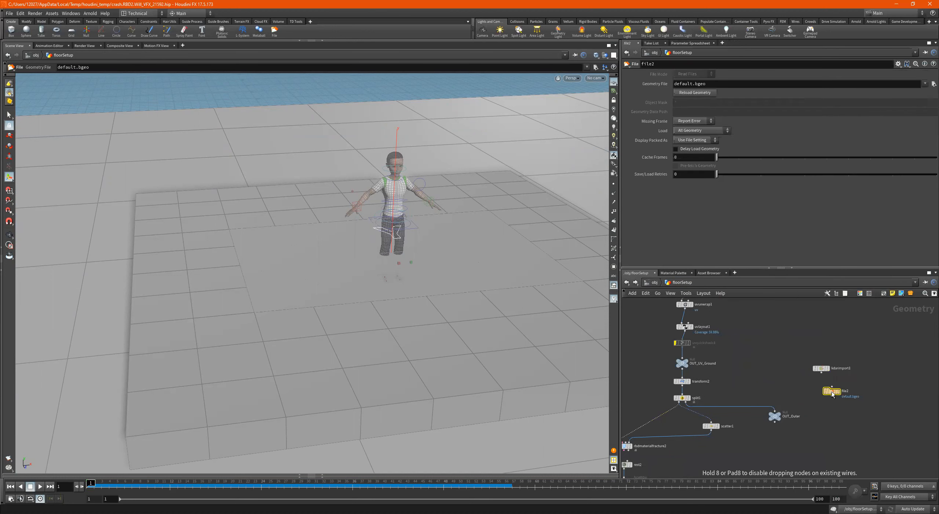
# - Load Eddie.fbx from the Downloads folder as the new File node's geometry
pyautogui.click(934, 84)
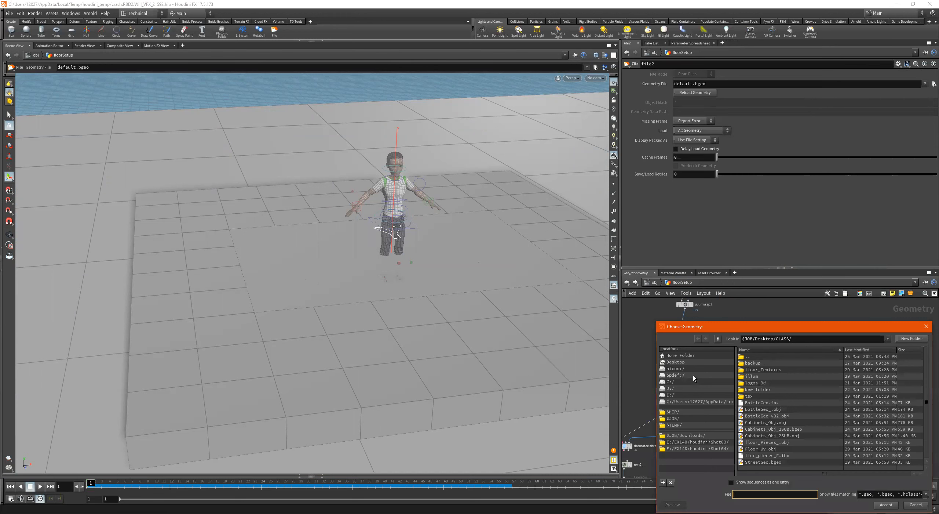
pyautogui.click(692, 362)
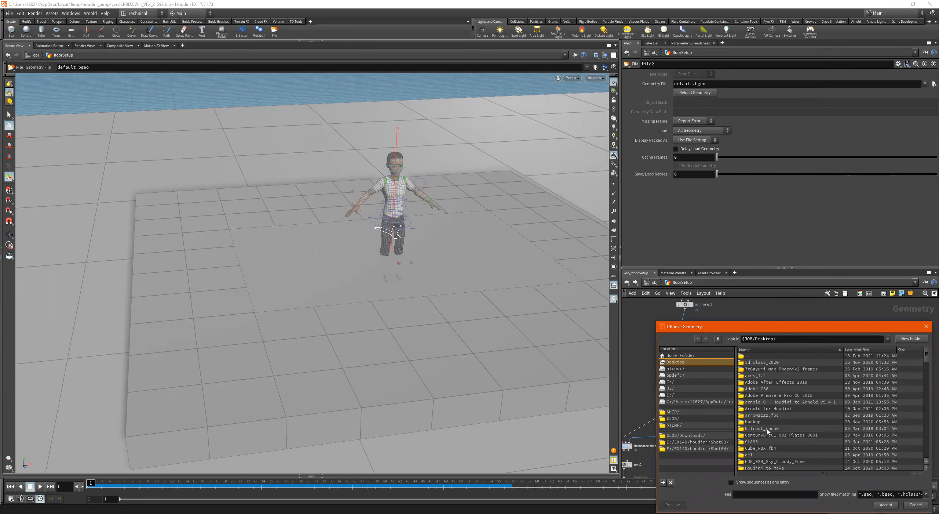
pyautogui.scroll(-2, 771, 395)
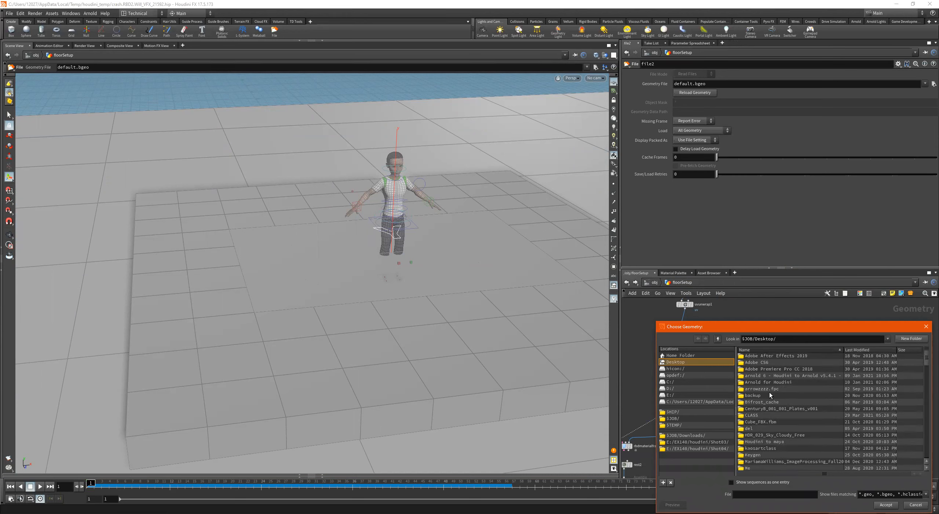
pyautogui.doubleClick(768, 416)
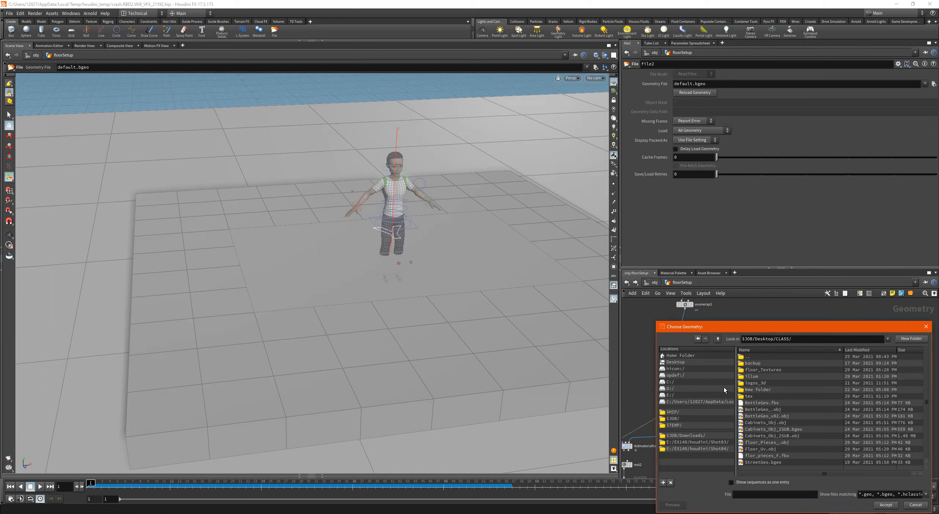
pyautogui.click(693, 436)
pyautogui.click(789, 429)
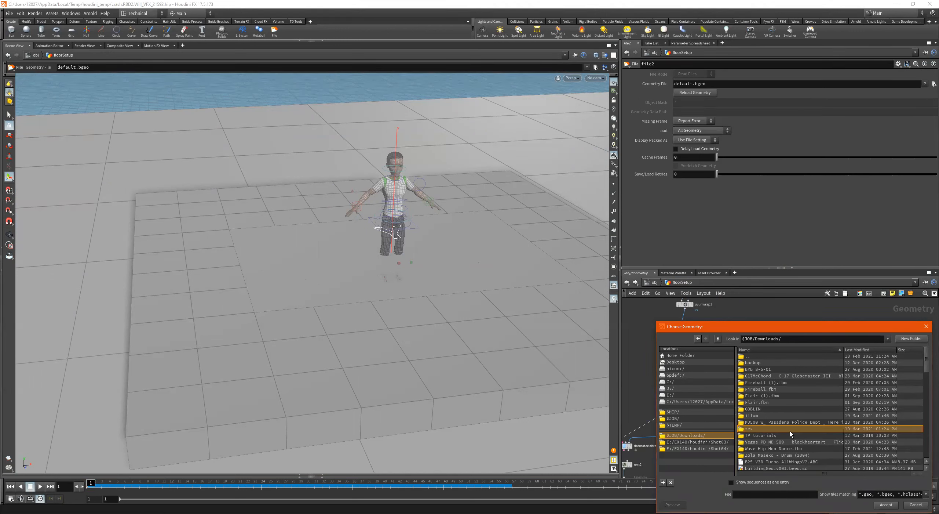
pyautogui.click(779, 462)
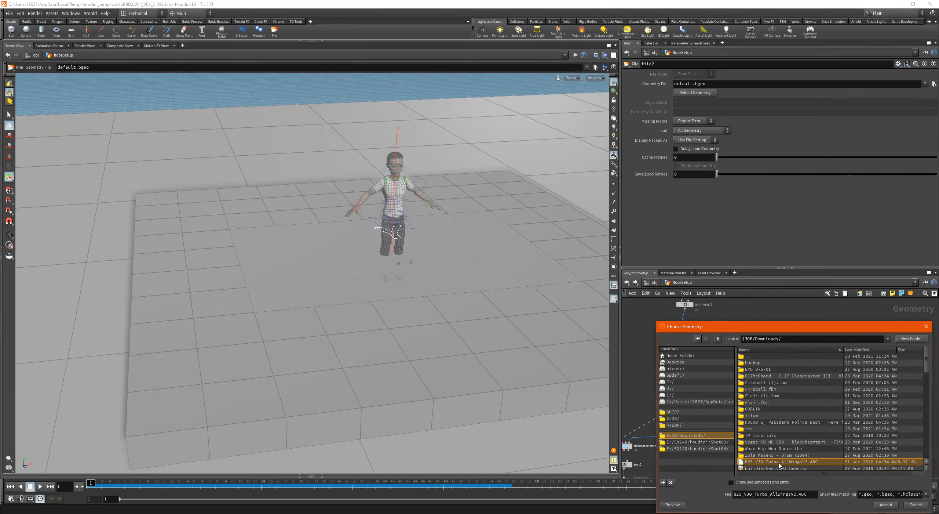
pyautogui.write('edd')
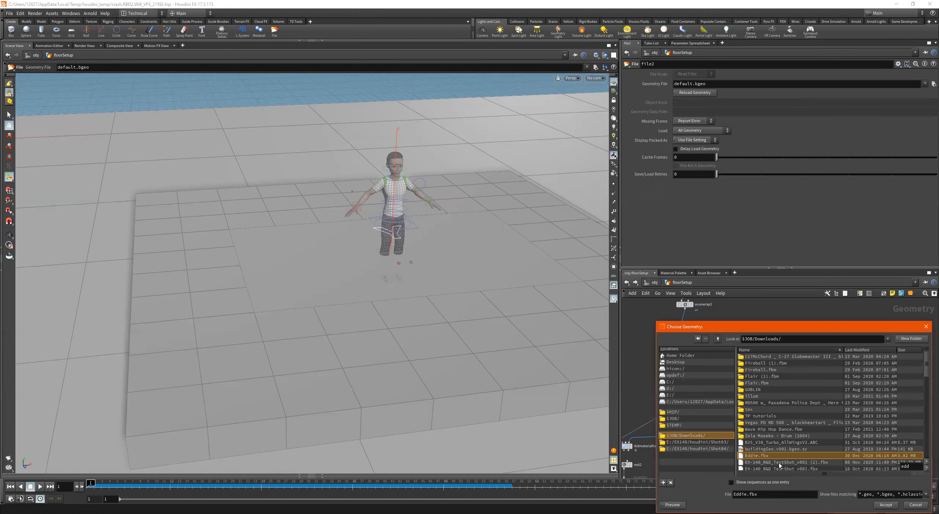
pyautogui.press('Return')
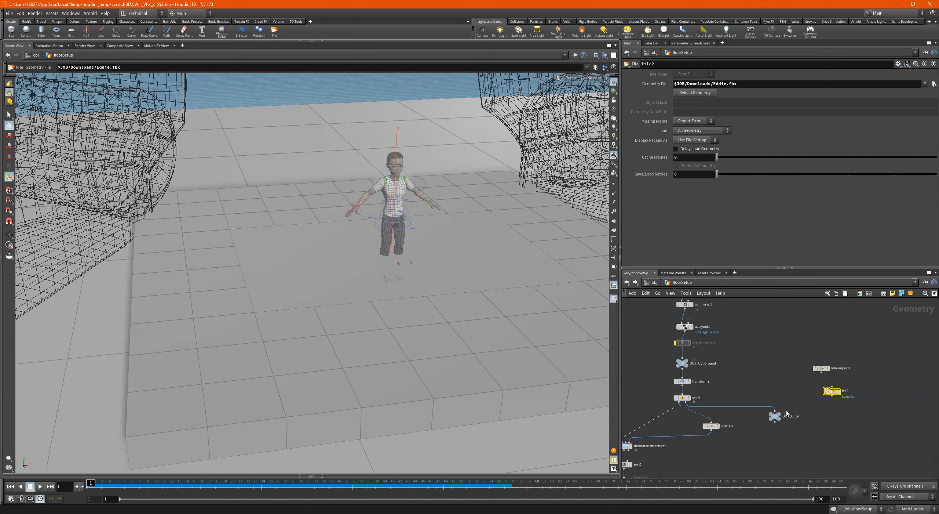
# - Add a Transform node below file2 and wire the Eddie.fbx geometry into it
pyautogui.press('Tab')
pyautogui.write('tras')
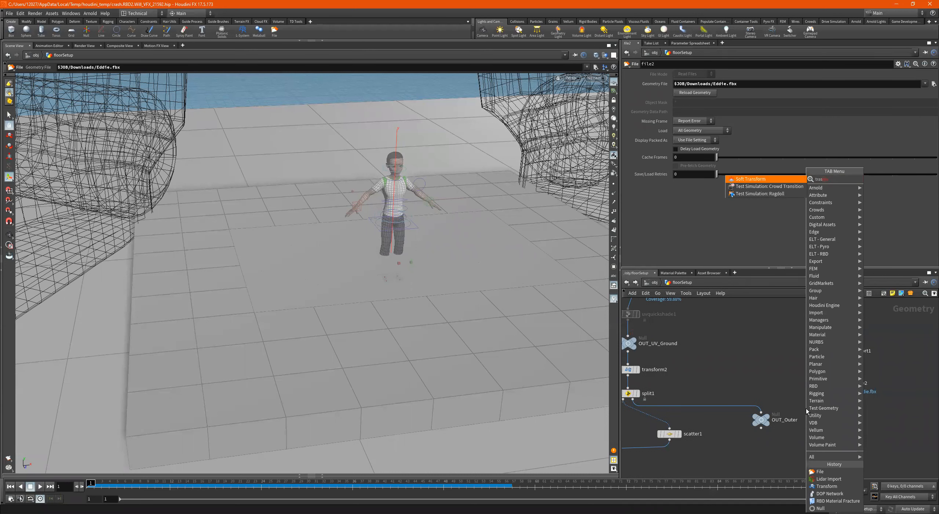
pyautogui.press('BackSpace')
pyautogui.press('BackSpace')
pyautogui.press('BackSpace')
pyautogui.press('BackSpace')
pyautogui.write('transf')
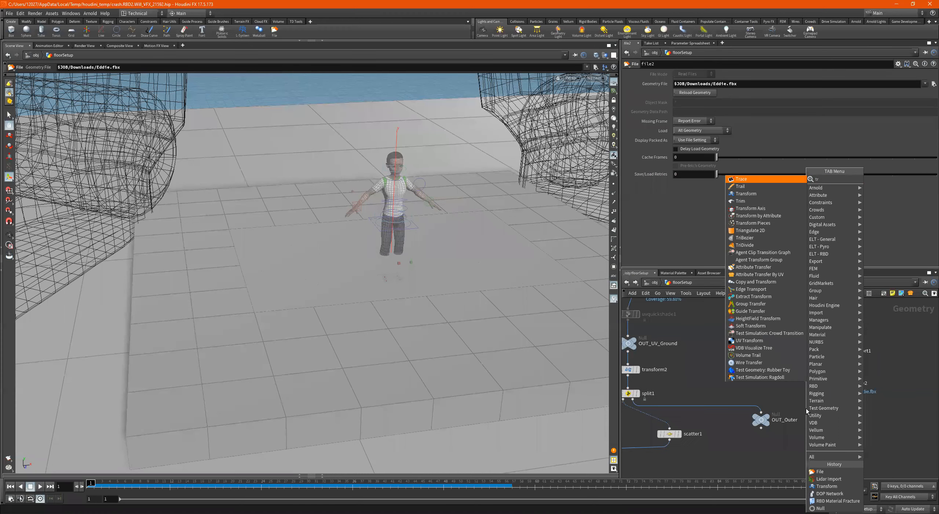
pyautogui.press('Return')
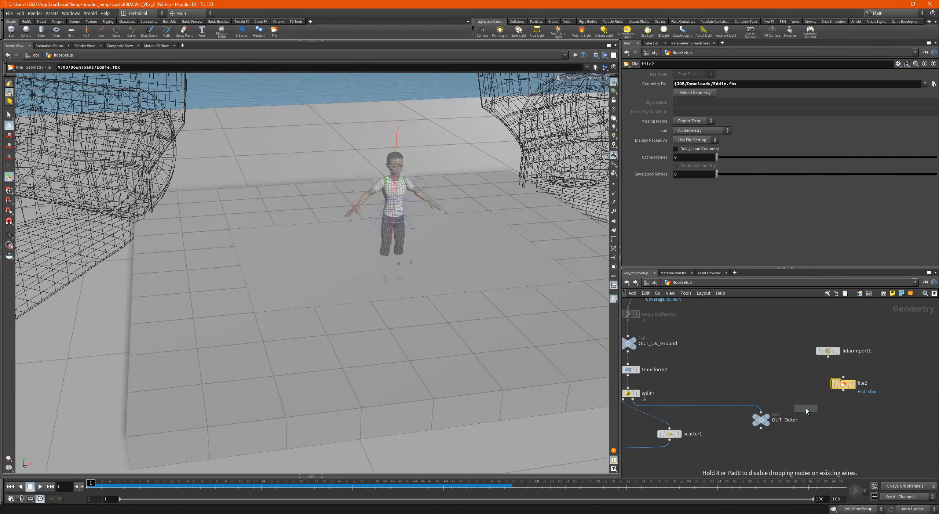
pyautogui.click(806, 408)
pyautogui.moveTo(806, 408); pyautogui.dragTo(844, 413)
pyautogui.click(845, 390)
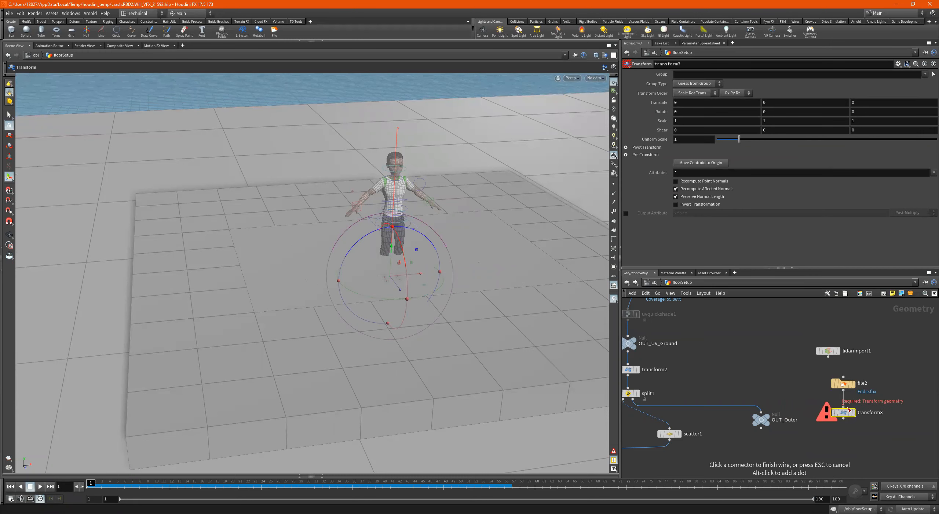
pyautogui.click(843, 406)
# - Display transform3 and scale the robot down, trying a uniform scale of .1 and settling on .05
pyautogui.moveTo(885, 329); pyautogui.dragTo(833, 341)
pyautogui.click(856, 400)
pyautogui.scroll(1, 844, 368)
pyautogui.click(846, 365)
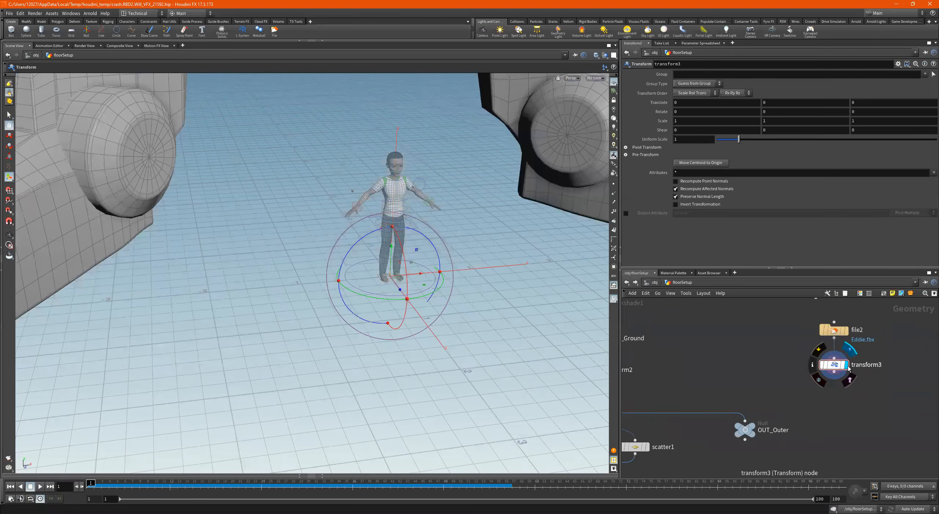
pyautogui.click(699, 142)
pyautogui.write('.1')
pyautogui.press('Return')
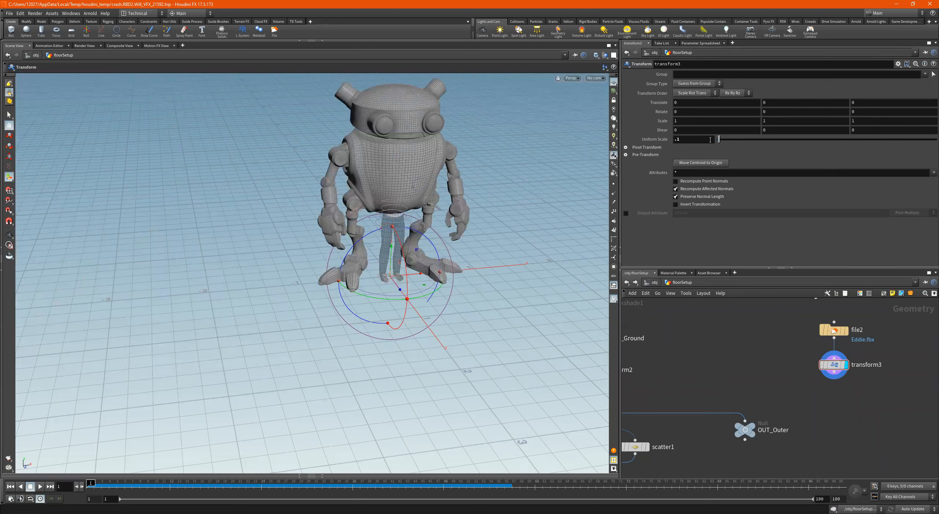
pyautogui.click(677, 140)
pyautogui.press('Return')
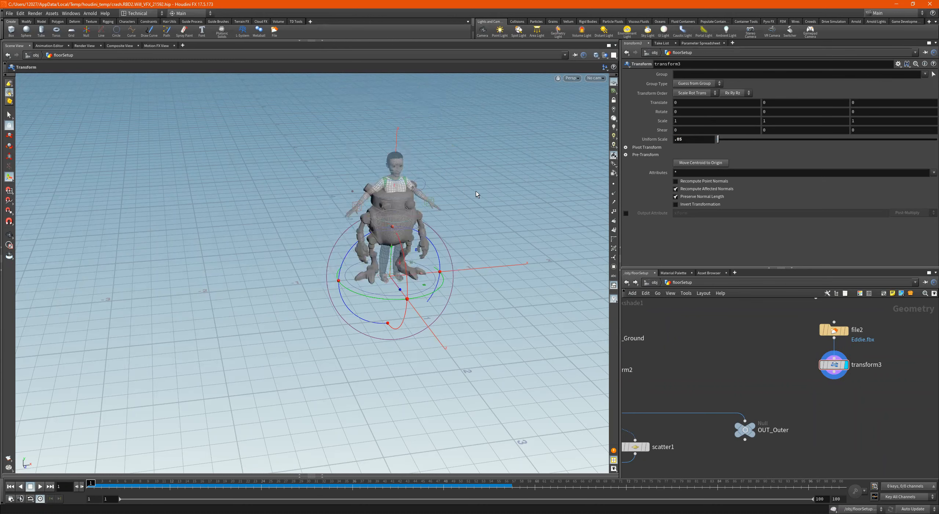
# - Display OUT_Outer with transform3 templated over it, view the robot against the floor opening, and select transform3
pyautogui.scroll(-3, 756, 397)
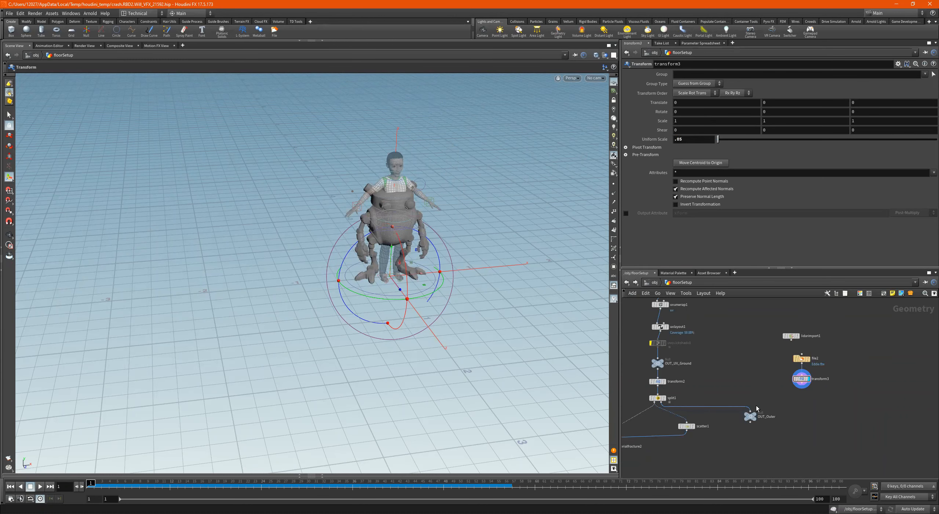
pyautogui.scroll(3, 756, 405)
pyautogui.click(757, 417)
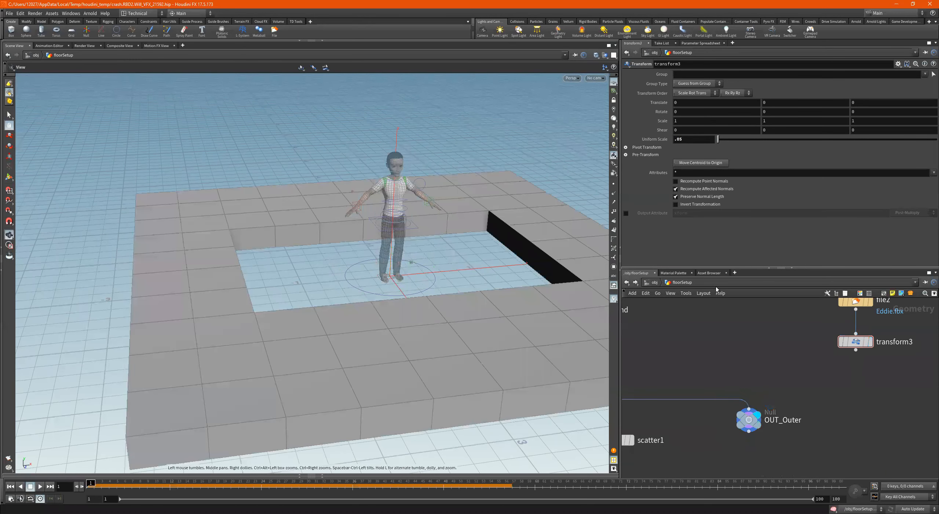
pyautogui.click(868, 341)
pyautogui.moveTo(412, 228); pyautogui.dragTo(342, 301)
pyautogui.moveTo(425, 247); pyautogui.dragTo(334, 285)
pyautogui.click(857, 342)
pyautogui.scroll(-5, 871, 369)
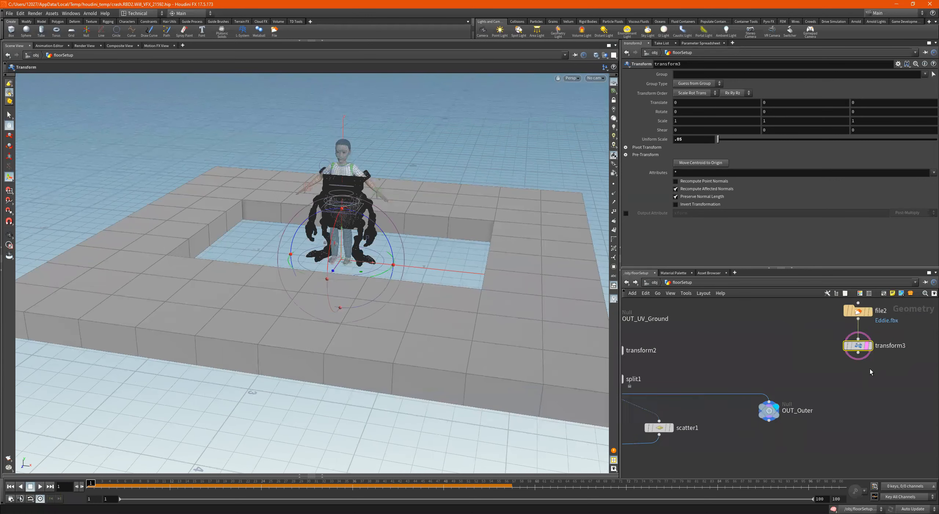
# - Check the options for transform3's Translate parameter, try keyframing it at frame 1, and undo the keys
pyautogui.scroll(3, 844, 386)
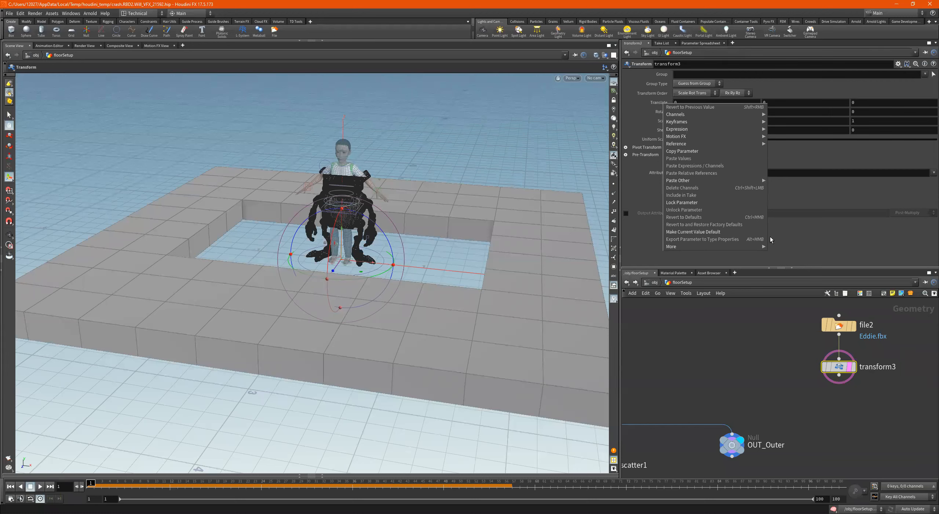
pyautogui.rightClick(667, 104)
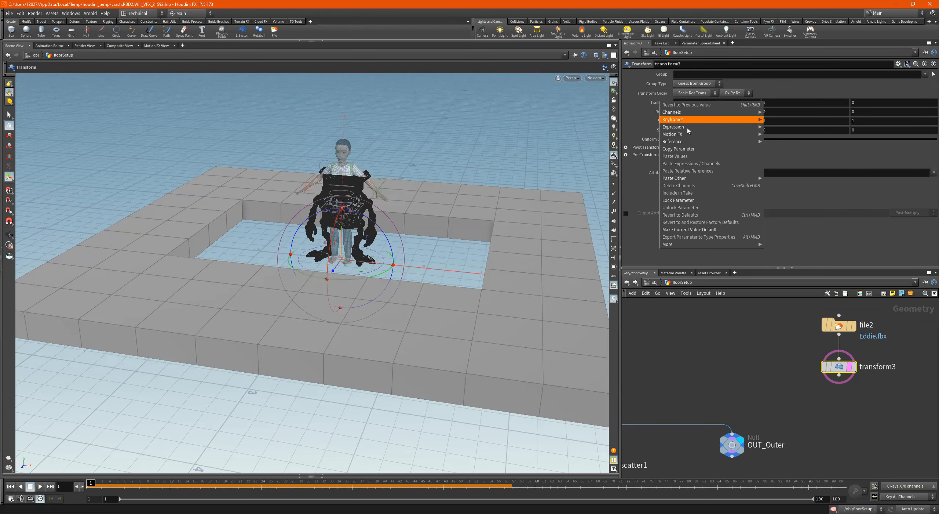
pyautogui.moveTo(695, 122)
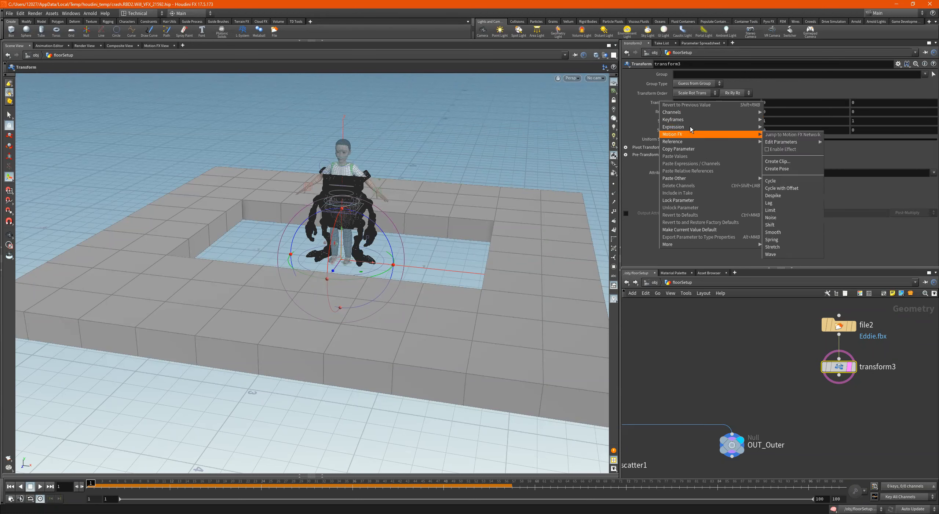
pyautogui.click(732, 333)
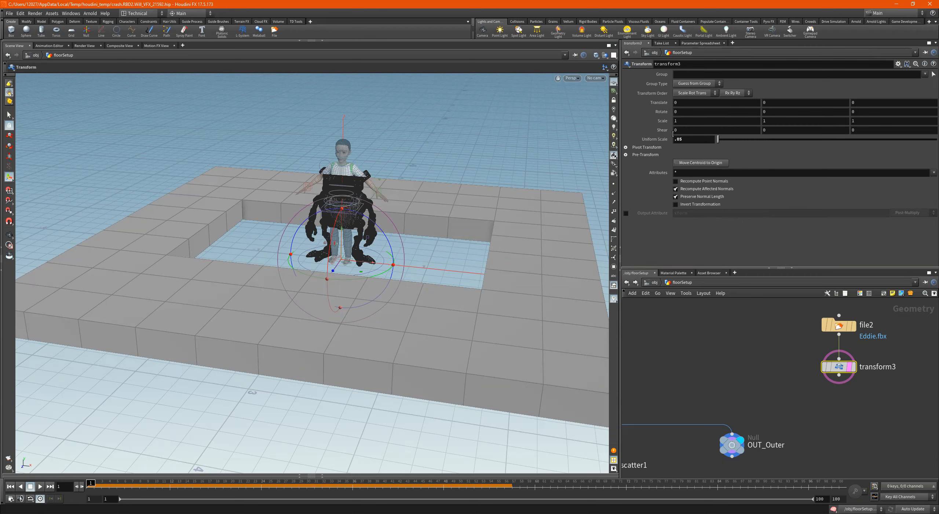
pyautogui.rightClick(662, 105)
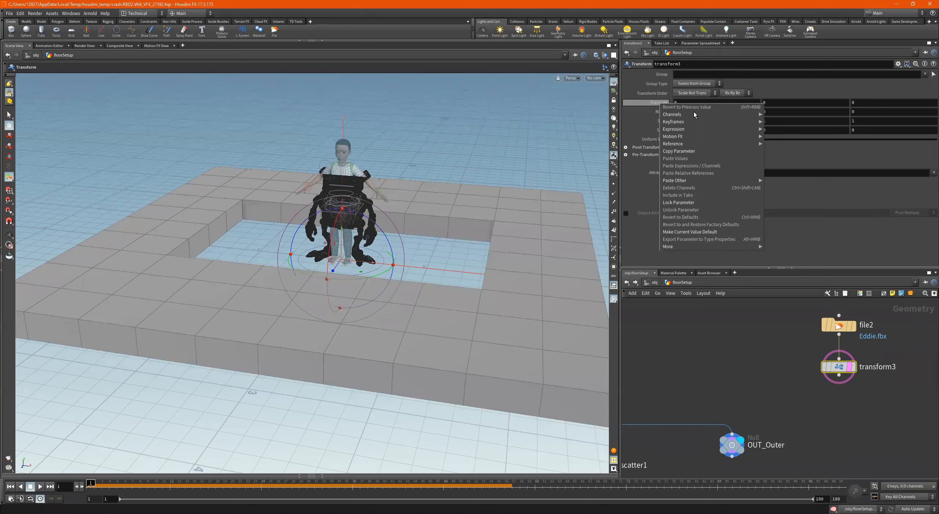
pyautogui.moveTo(692, 123)
pyautogui.click(844, 8)
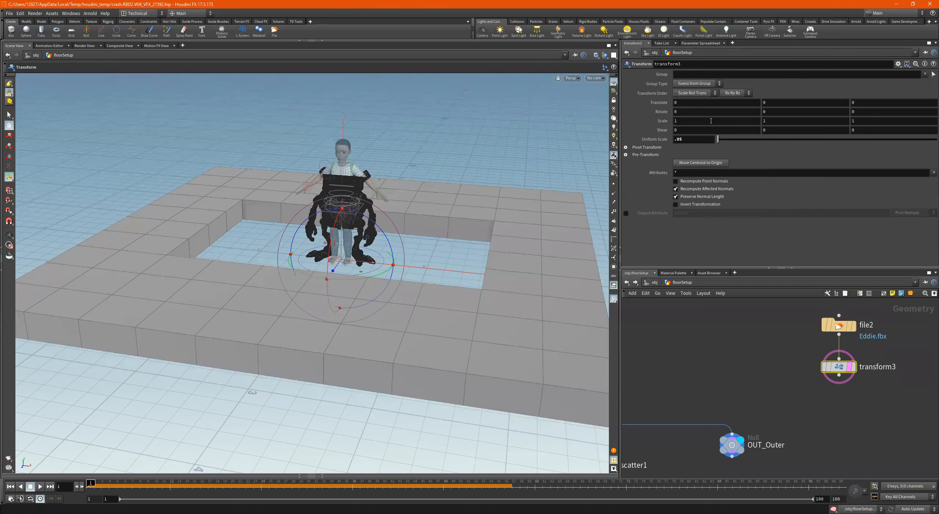
pyautogui.keyDown('alt'); pyautogui.click(666, 105); pyautogui.keyUp('alt')
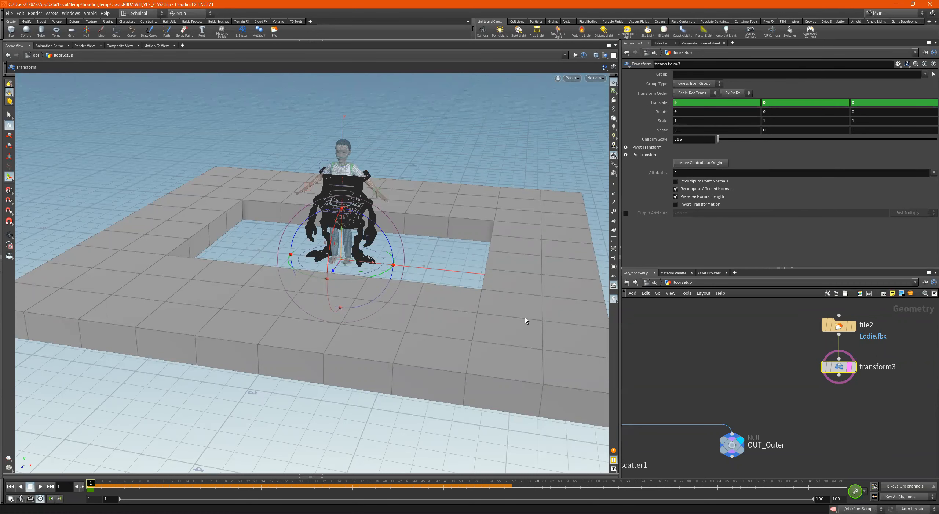
pyautogui.hotkey('ctrl', 'z')
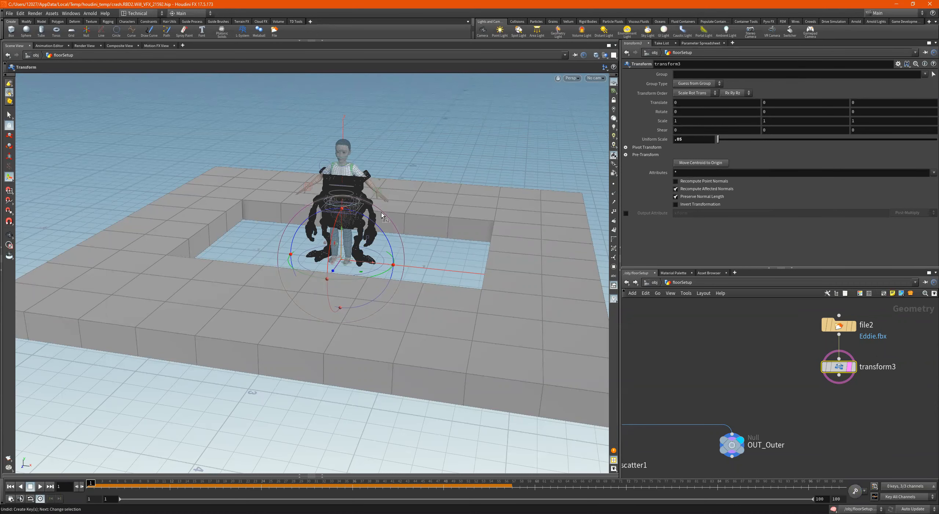
# - Go to frame 30 and set a keyframe on all three Translate values of transform3
pyautogui.keyDown('alt'); pyautogui.moveTo(370, 256); pyautogui.dragTo(321, 212); pyautogui.keyUp('alt')
pyautogui.press('t')
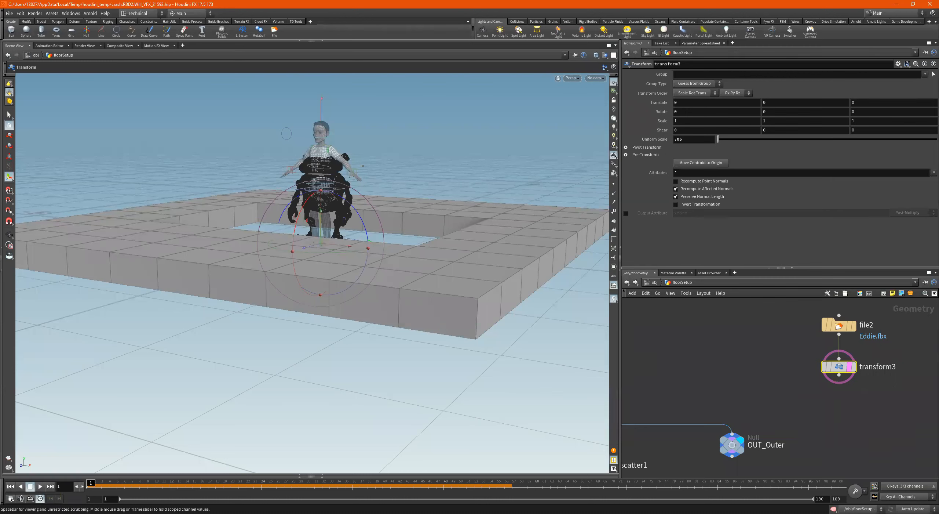
pyautogui.click(262, 489)
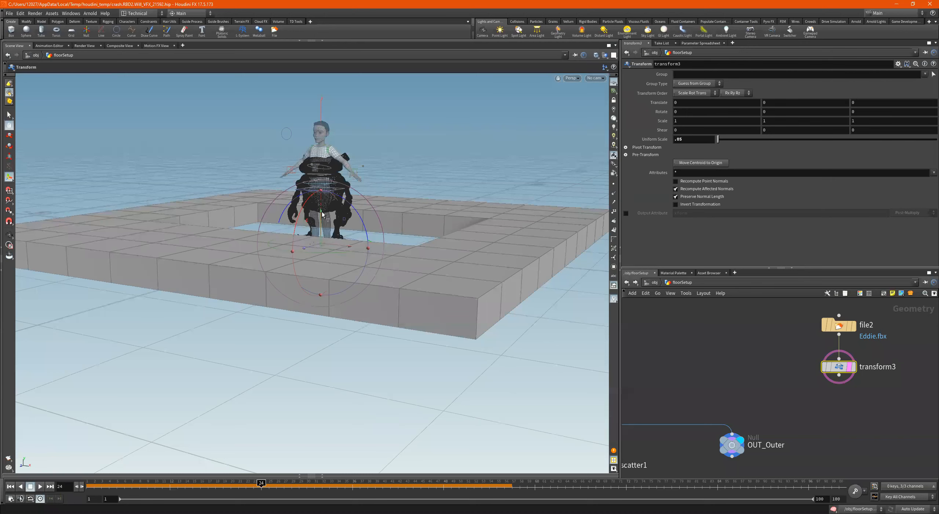
pyautogui.click(309, 489)
pyautogui.keyDown('alt'); pyautogui.click(659, 103); pyautogui.keyUp('alt')
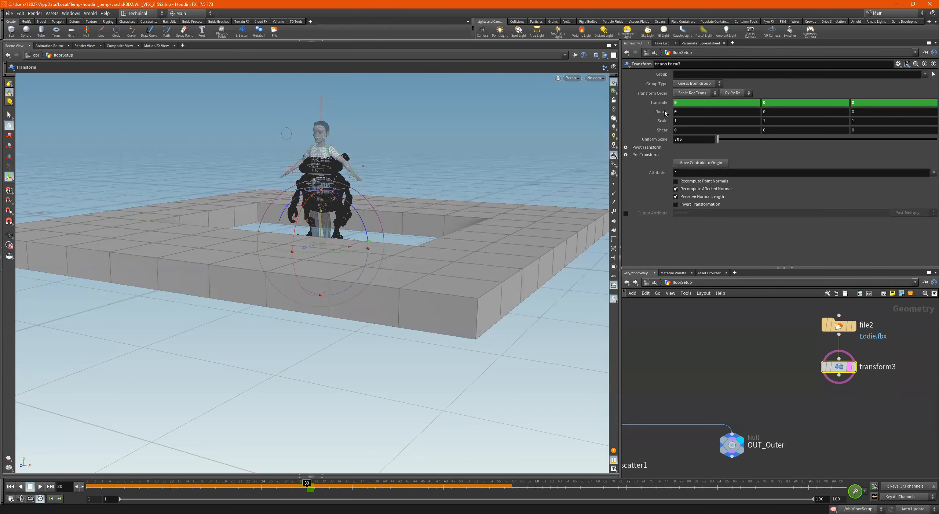
# - Keyframe transform3's Rotate values at frame 30 and return to frame 1
pyautogui.keyDown('alt'); pyautogui.click(662, 112); pyautogui.keyUp('alt')
pyautogui.click(9, 487)
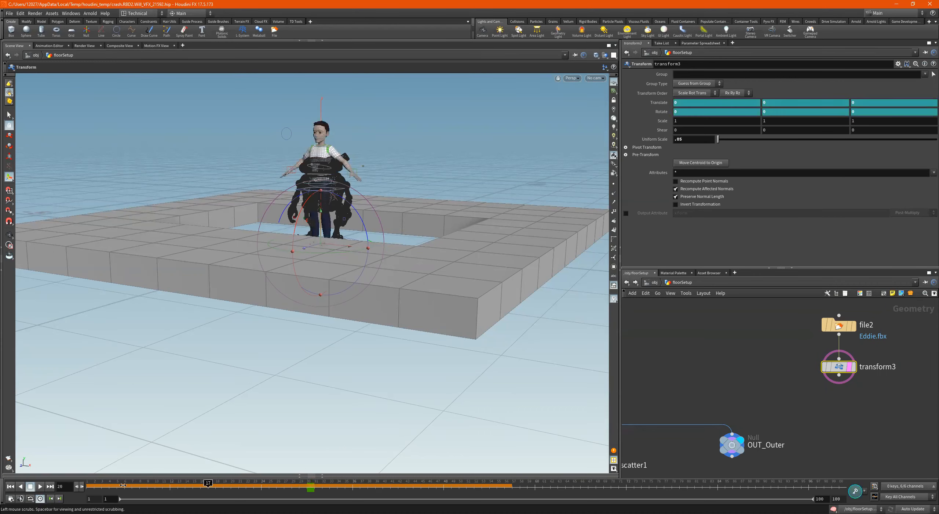
# - At frame 1, move the robot to about -1.16, -1.16, -0.68, rotate it 158.6 in Y, and keyframe Translate and Rotate
pyautogui.keyDown('alt'); pyautogui.moveTo(424, 186); pyautogui.dragTo(338, 228); pyautogui.keyUp('alt')
pyautogui.keyDown('alt'); pyautogui.moveTo(403, 233); pyautogui.dragTo(320, 299); pyautogui.keyUp('alt')
pyautogui.keyDown('alt'); pyautogui.moveTo(364, 231); pyautogui.dragTo(352, 267); pyautogui.keyUp('alt')
pyautogui.moveTo(286, 351); pyautogui.dragTo(273, 190)
pyautogui.keyDown('alt'); pyautogui.moveTo(274, 190); pyautogui.dragTo(561, 312); pyautogui.keyUp('alt')
pyautogui.keyDown('alt'); pyautogui.moveTo(332, 251); pyautogui.dragTo(331, 244); pyautogui.keyUp('alt')
pyautogui.keyDown('alt'); pyautogui.moveTo(330, 244); pyautogui.dragTo(405, 282, button='middle'); pyautogui.keyUp('alt')
pyautogui.moveTo(379, 289); pyautogui.dragTo(406, 213)
pyautogui.press('Escape')
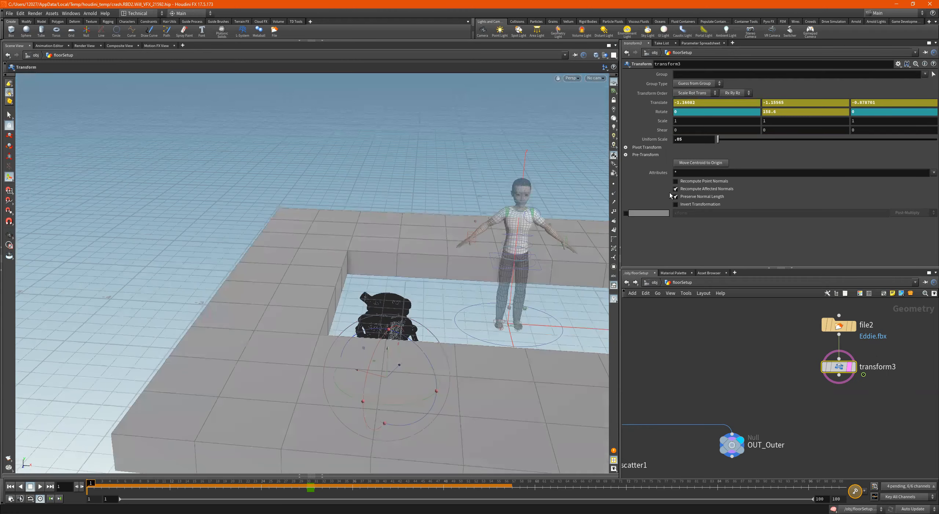
pyautogui.keyDown('alt'); pyautogui.click(659, 102); pyautogui.keyUp('alt')
pyautogui.keyDown('alt'); pyautogui.click(662, 112); pyautogui.keyUp('alt')
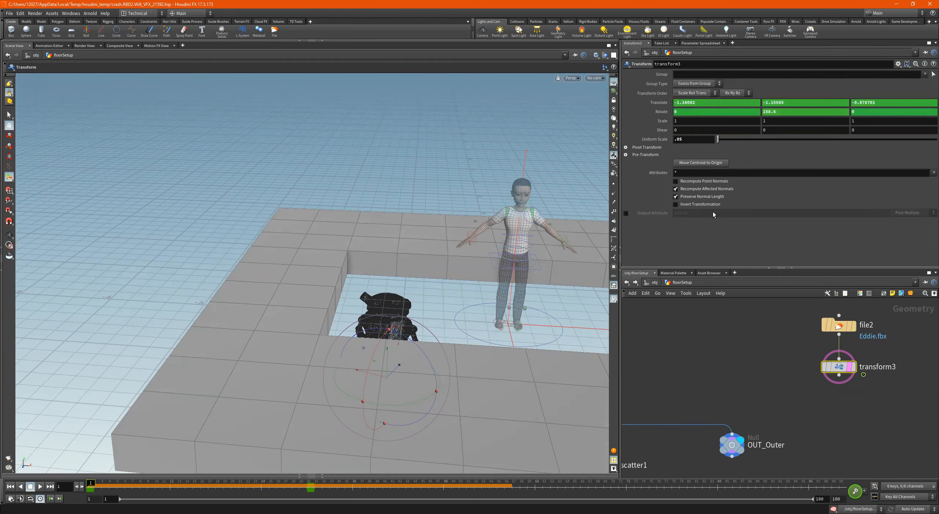
# - Duplicate the OUT_Outer null, connect the copy below transform3, and rename it OUT_EDDIE
pyautogui.scroll(-4, 753, 393)
pyautogui.scroll(-2, 753, 393)
pyautogui.moveTo(778, 443); pyautogui.dragTo(795, 413, button='middle')
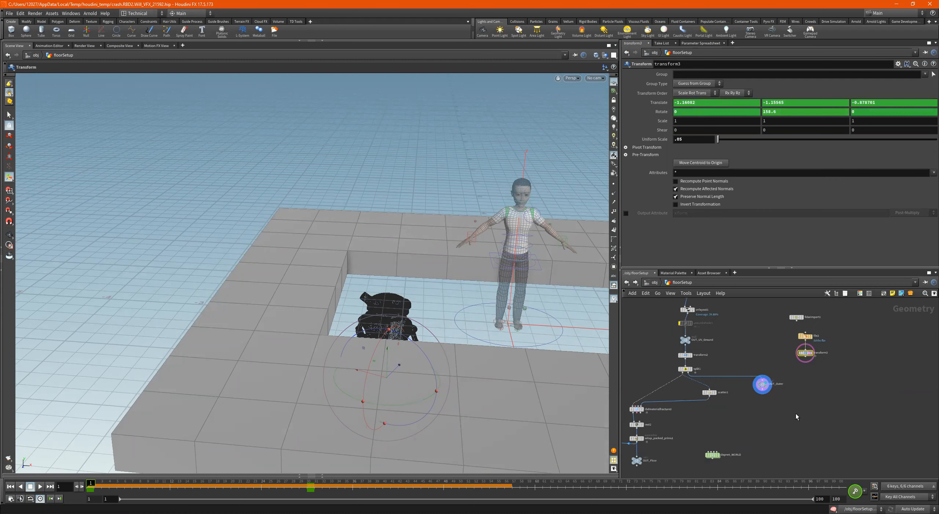
pyautogui.scroll(3, 808, 393)
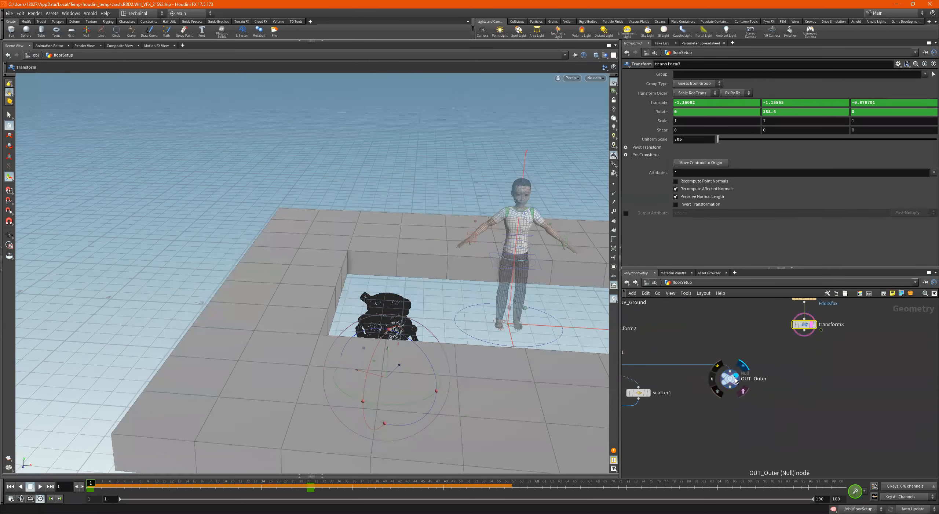
pyautogui.keyDown('alt'); pyautogui.moveTo(736, 377); pyautogui.dragTo(804, 331); pyautogui.keyUp('alt')
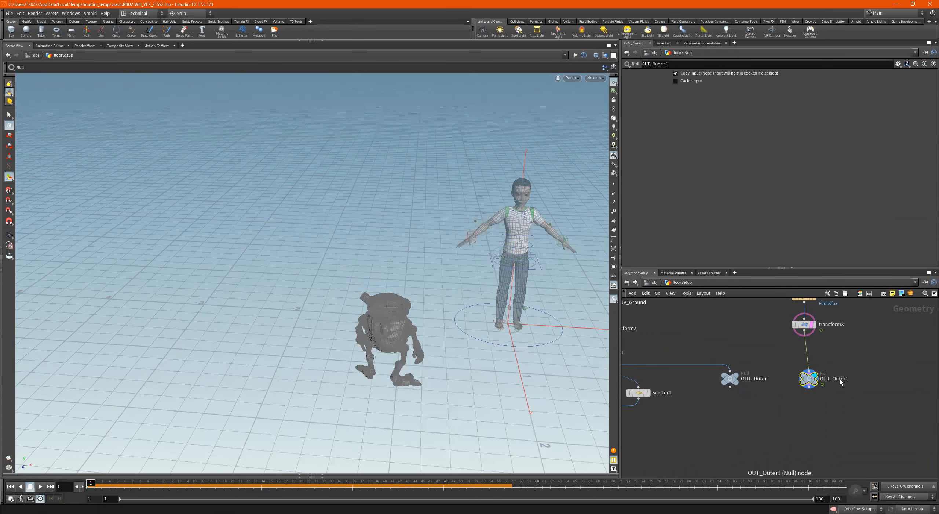
pyautogui.doubleClick(835, 379)
pyautogui.moveTo(834, 379); pyautogui.dragTo(896, 388)
pyautogui.write('EDDIE')
pyautogui.press('Return')
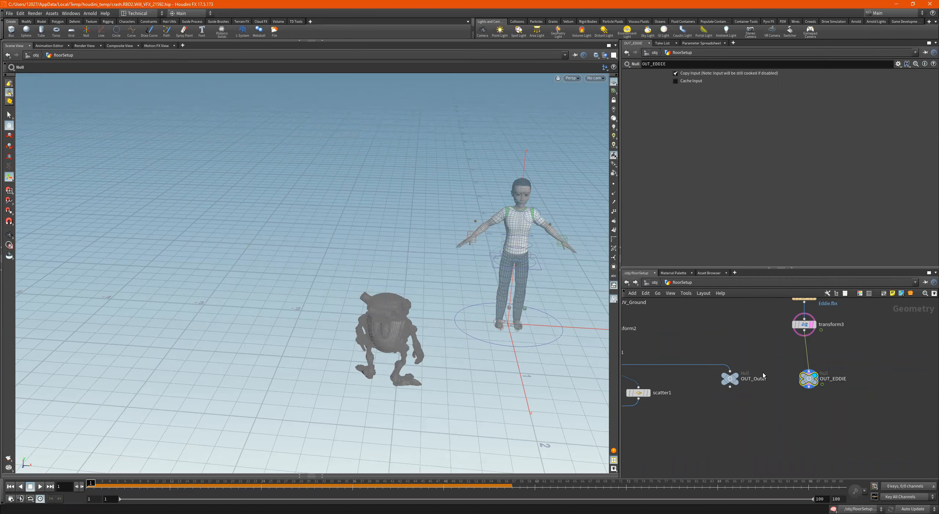
# - Open the dopnet_WORLD network and rename the staticobject1 node to floor
pyautogui.scroll(-4, 763, 372)
pyautogui.moveTo(764, 416); pyautogui.dragTo(802, 397, button='middle')
pyautogui.scroll(5, 756, 410)
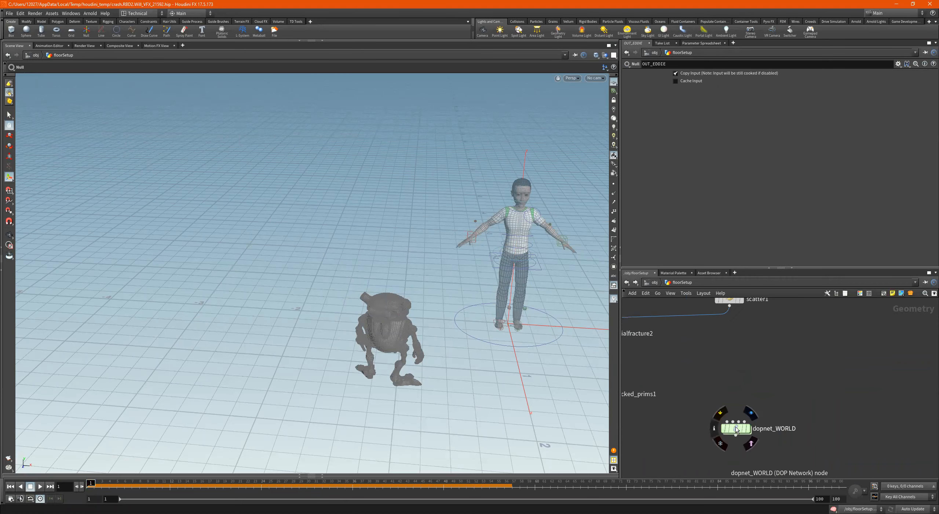
pyautogui.doubleClick(735, 428)
pyautogui.click(748, 420)
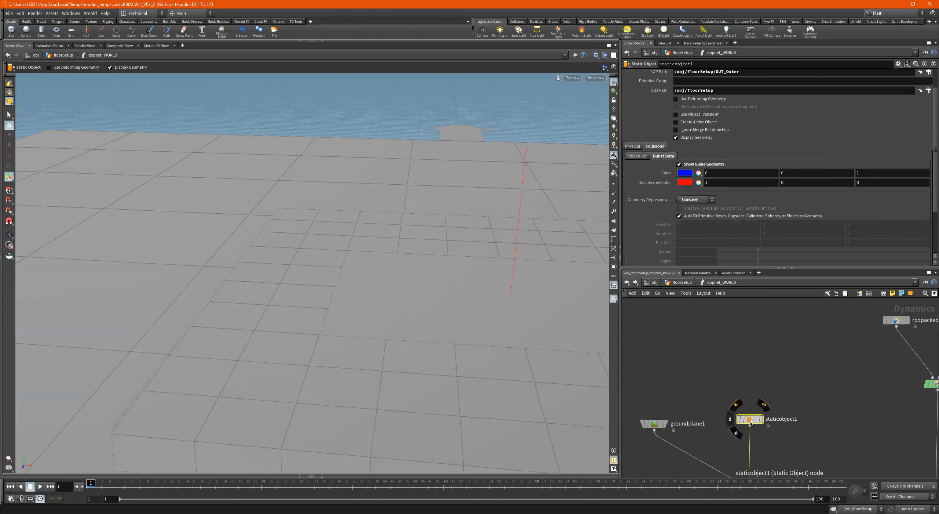
pyautogui.doubleClick(780, 418)
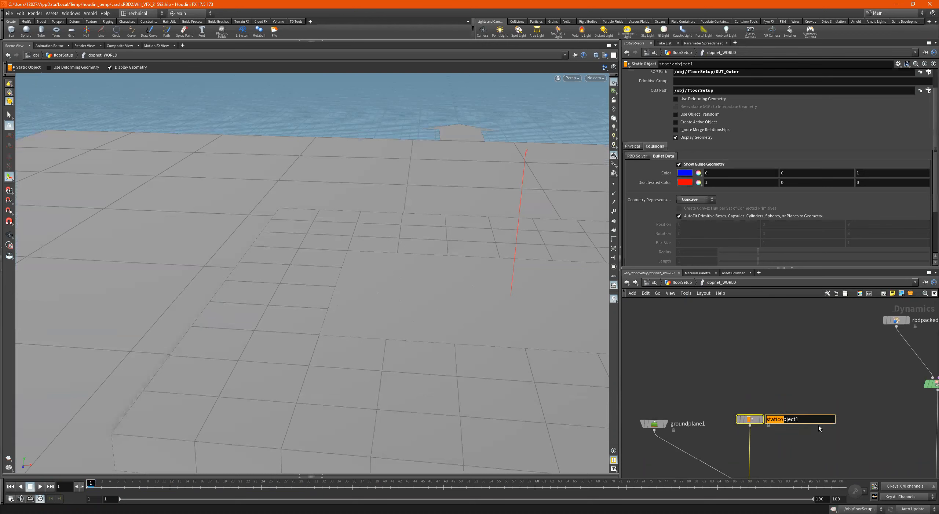
pyautogui.moveTo(815, 421); pyautogui.dragTo(749, 418)
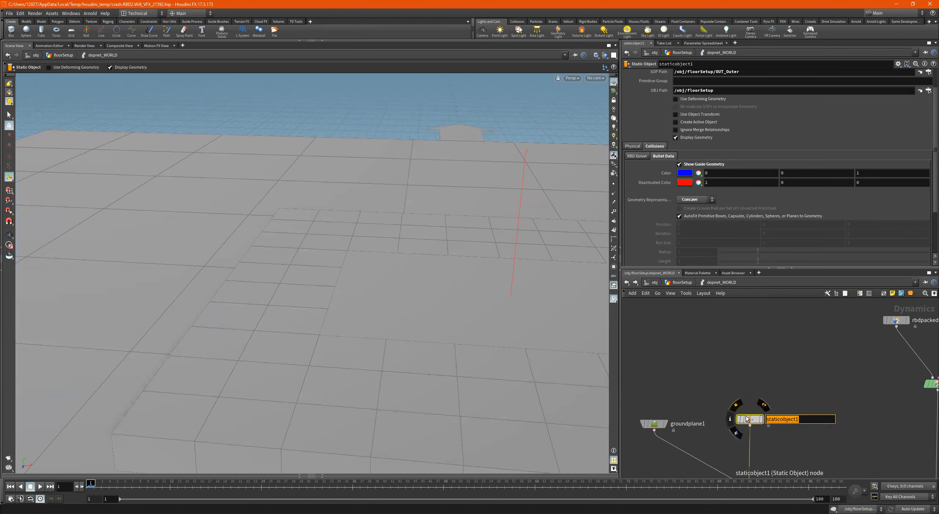
pyautogui.write('floor')
pyautogui.press('Return')
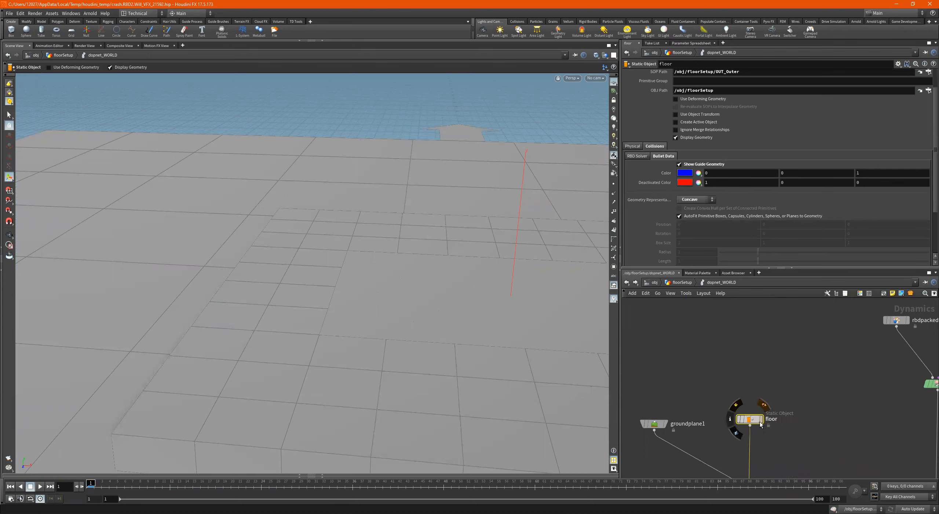
# - Duplicate the floor static object and rename the copy Eddie
pyautogui.keyDown('alt'); pyautogui.moveTo(758, 421); pyautogui.dragTo(824, 412); pyautogui.keyUp('alt')
pyautogui.doubleClick(841, 408)
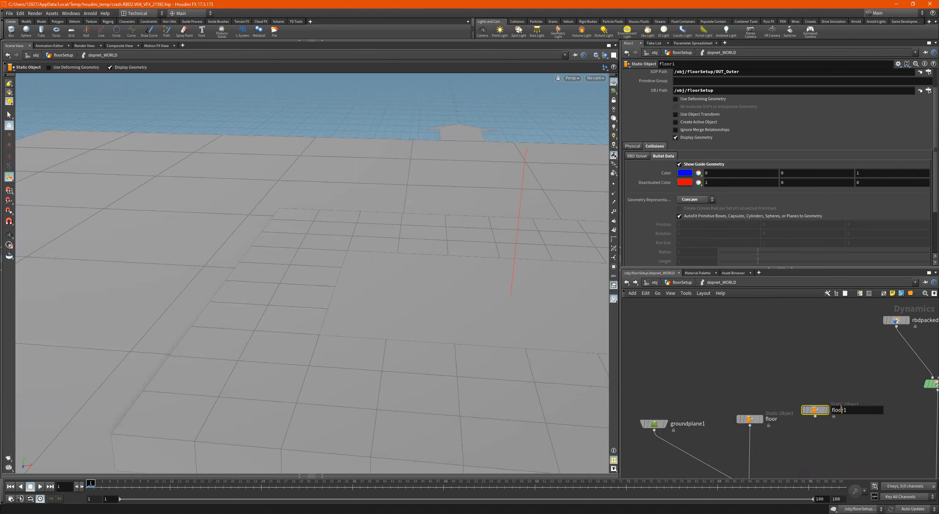
pyautogui.write('Eddie')
pyautogui.press('Return')
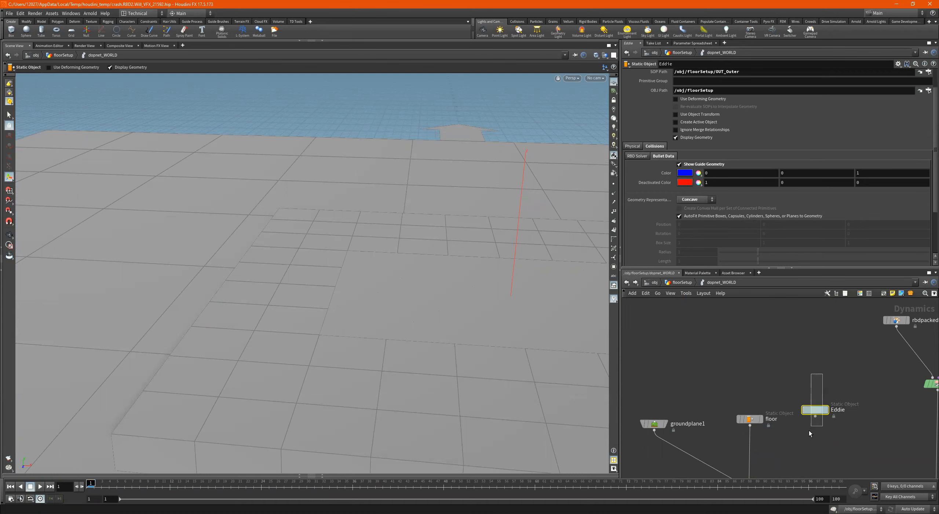
# - Connect the Eddie static object to merge2, display it, and turn off its Display Geometry option
pyautogui.moveTo(822, 436); pyautogui.dragTo(822, 404, button='middle')
pyautogui.moveTo(815, 384); pyautogui.dragTo(766, 448)
pyautogui.click(827, 378)
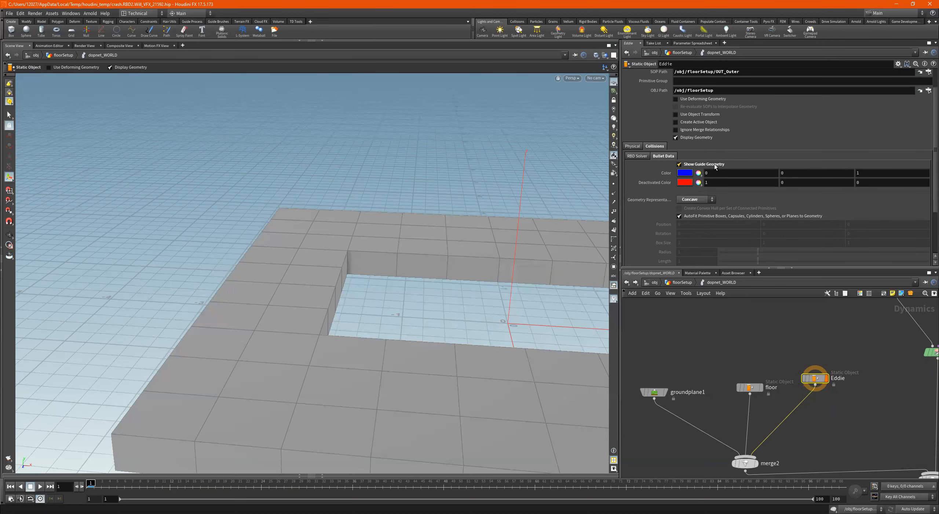
pyautogui.click(682, 137)
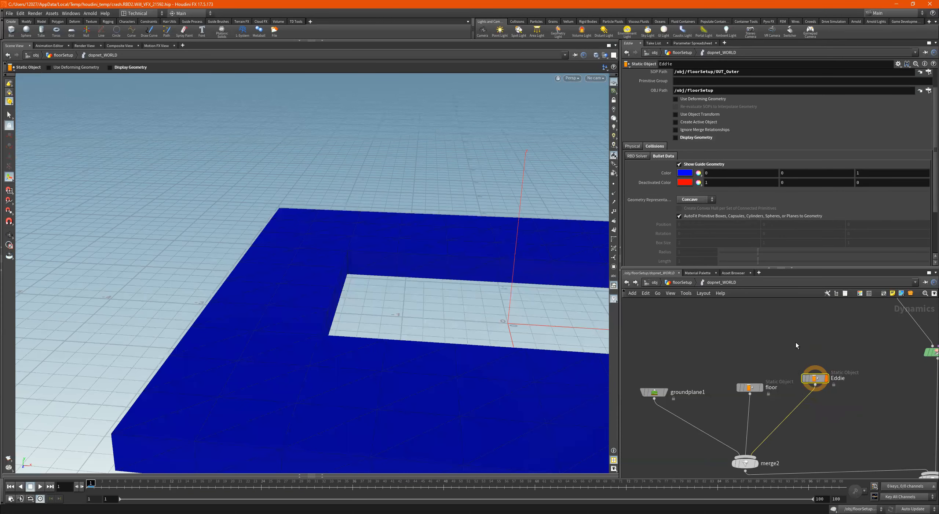
# - Set Eddie's SOP Path to /obj/floorSetup/OUT_EDDIE and inspect the collision guide geometry up close
pyautogui.scroll(1, 713, 91)
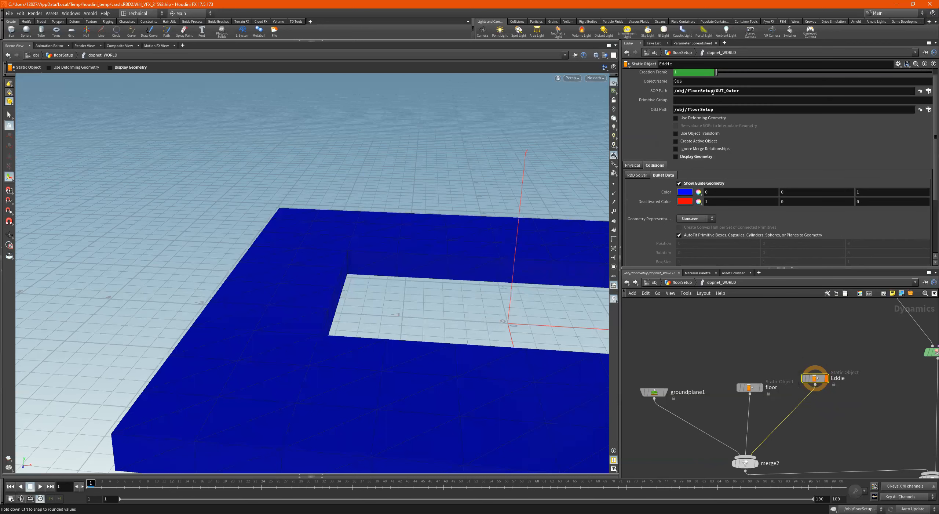
pyautogui.click(919, 90)
pyautogui.click(902, 137)
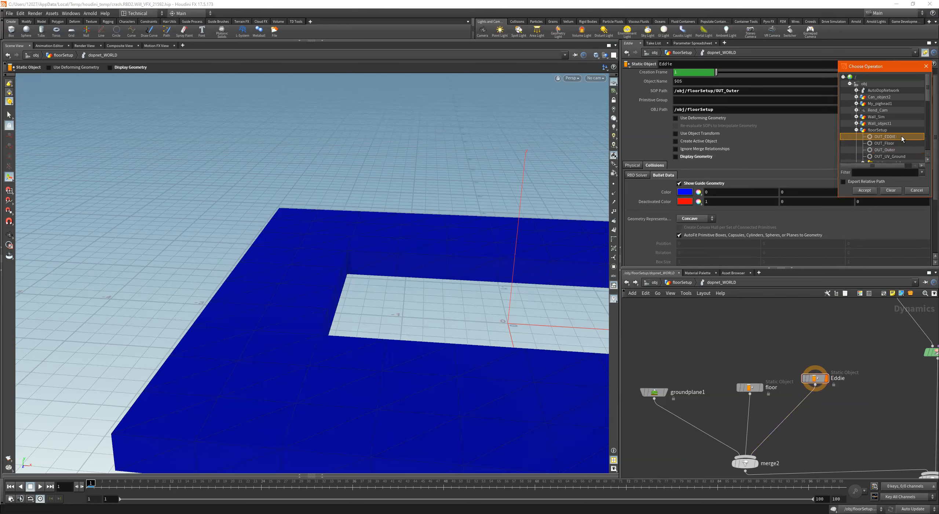
pyautogui.doubleClick(902, 137)
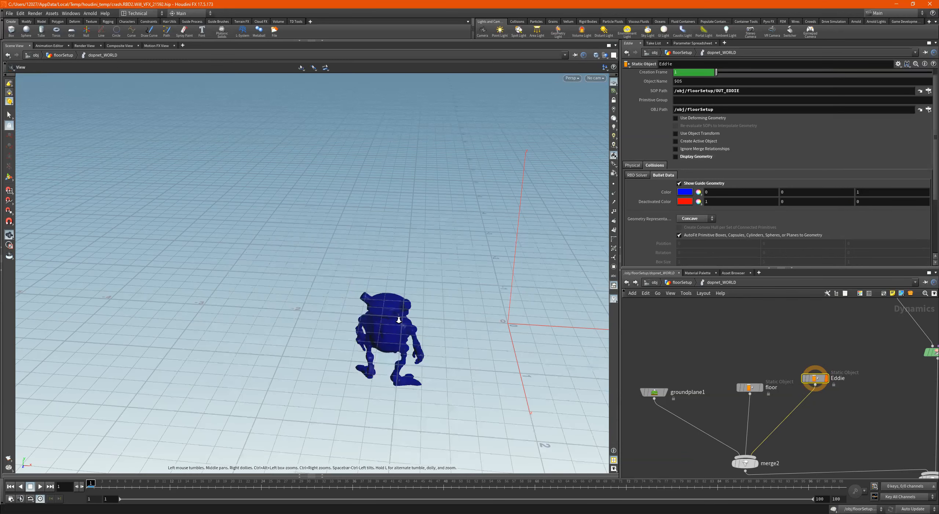
pyautogui.keyDown('alt'); pyautogui.moveTo(385, 319); pyautogui.dragTo(521, 296, button='right'); pyautogui.keyUp('alt')
pyautogui.keyDown('alt'); pyautogui.moveTo(520, 296); pyautogui.dragTo(304, 270); pyautogui.keyUp('alt')
pyautogui.keyDown('alt'); pyautogui.moveTo(374, 240); pyautogui.dragTo(315, 158); pyautogui.keyUp('alt')
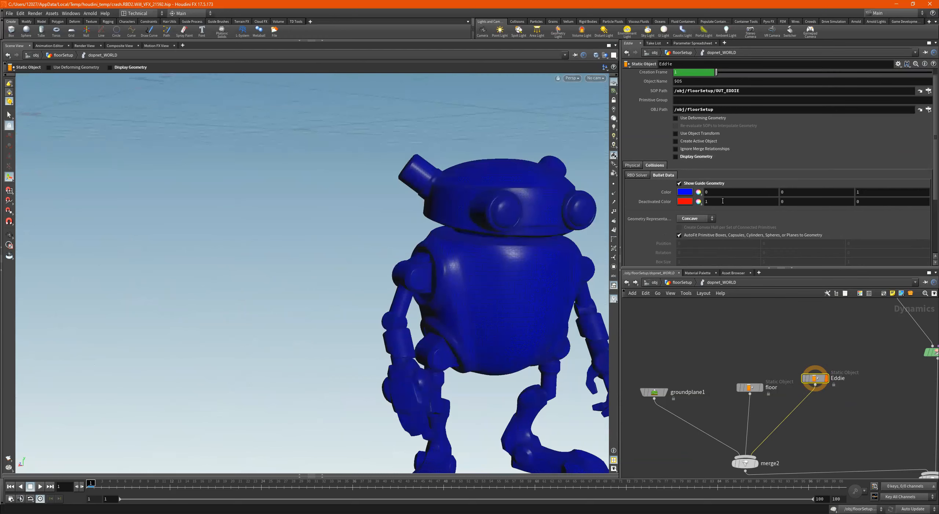
# - Try Convex Hull as Eddie's Bullet geometry representation, view the shape, and switch back to Concave
pyautogui.click(707, 216)
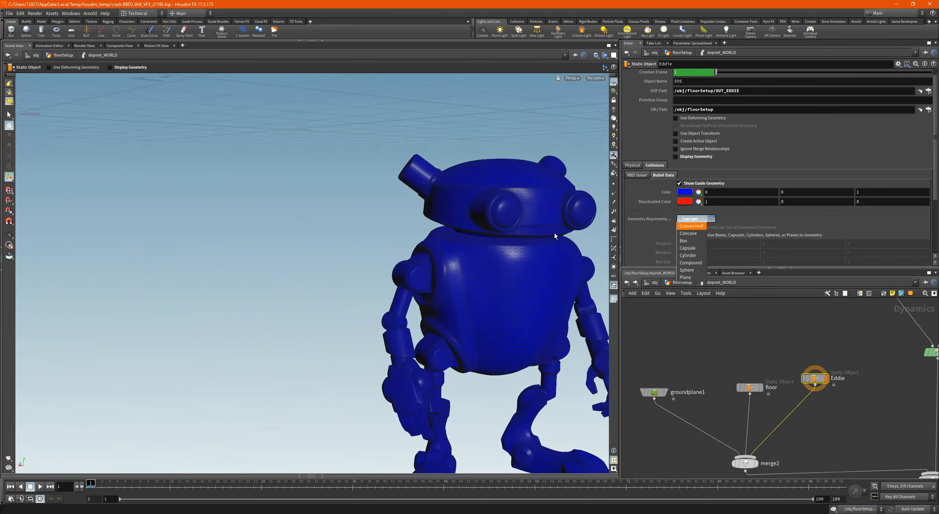
pyautogui.scroll(-4, 555, 228)
pyautogui.keyDown('alt'); pyautogui.moveTo(555, 228); pyautogui.dragTo(647, 187); pyautogui.keyUp('alt')
pyautogui.keyDown('alt'); pyautogui.moveTo(558, 185); pyautogui.dragTo(656, 218); pyautogui.keyUp('alt')
pyautogui.click(696, 218)
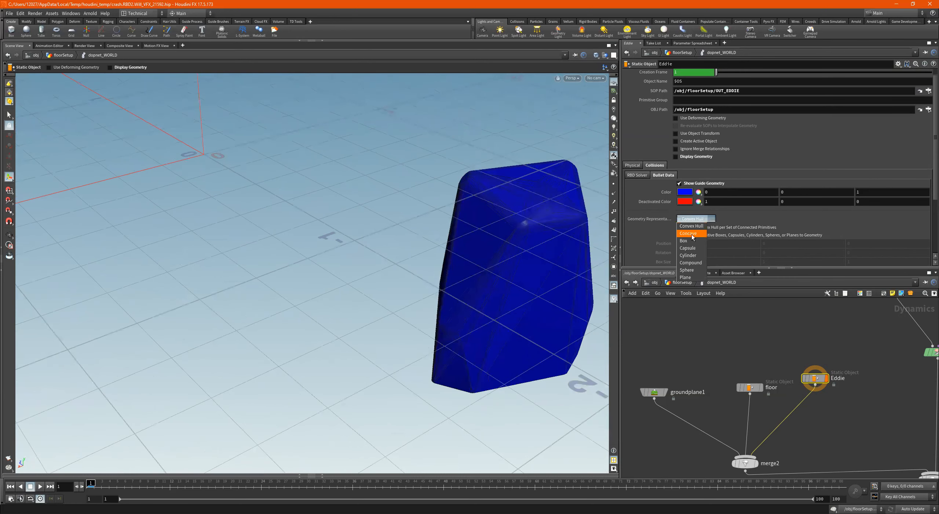
pyautogui.click(689, 234)
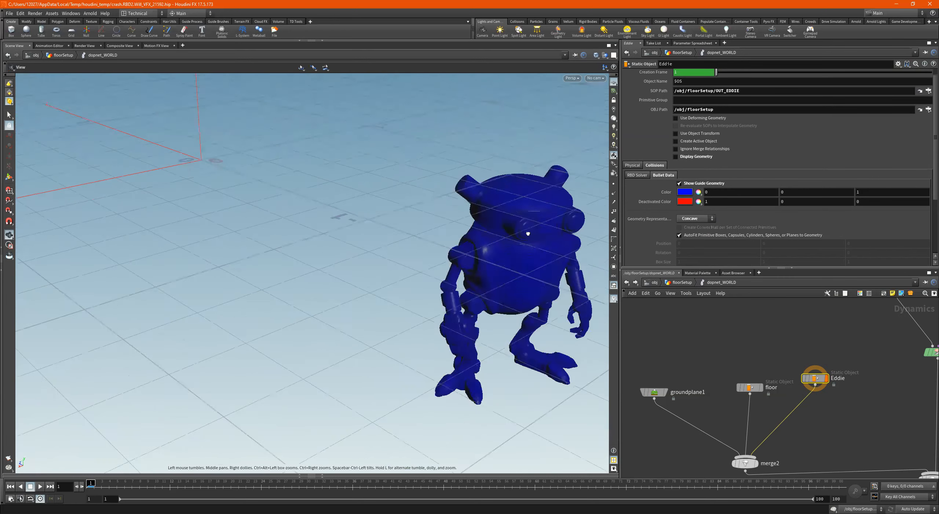
# - Try Convex Hull with a hull per set of connected primitives on Eddie, turn that option off, and restore Concave
pyautogui.click(699, 218)
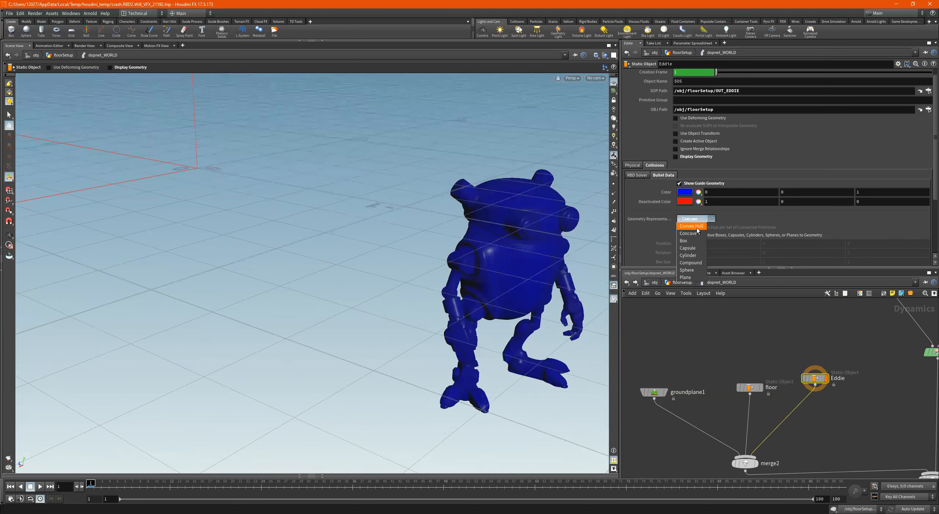
pyautogui.click(697, 226)
pyautogui.click(697, 228)
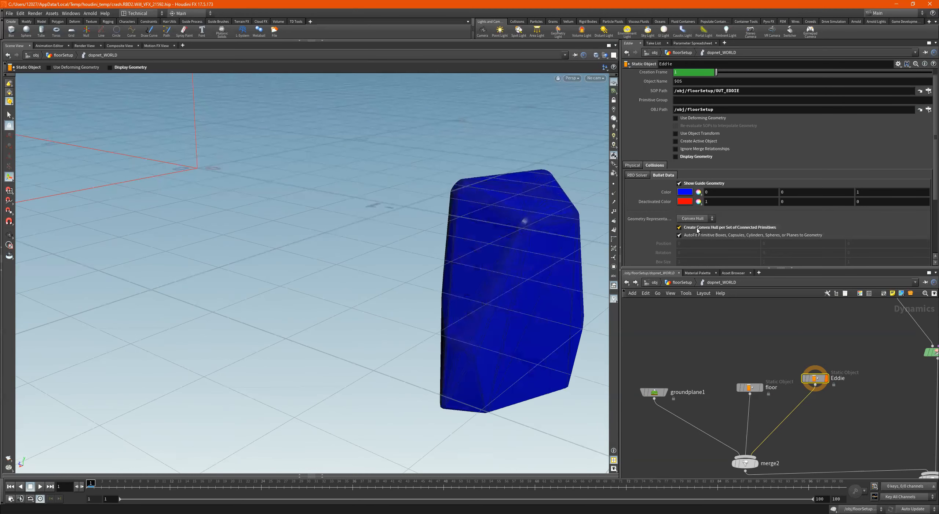
pyautogui.keyDown('alt'); pyautogui.moveTo(503, 313); pyautogui.dragTo(528, 332); pyautogui.keyUp('alt')
pyautogui.keyDown('alt'); pyautogui.moveTo(499, 285); pyautogui.dragTo(581, 290, button='right'); pyautogui.keyUp('alt')
pyautogui.keyDown('alt'); pyautogui.moveTo(581, 290); pyautogui.dragTo(358, 250); pyautogui.keyUp('alt')
pyautogui.moveTo(465, 206); pyautogui.dragTo(528, 181)
pyautogui.click(679, 227)
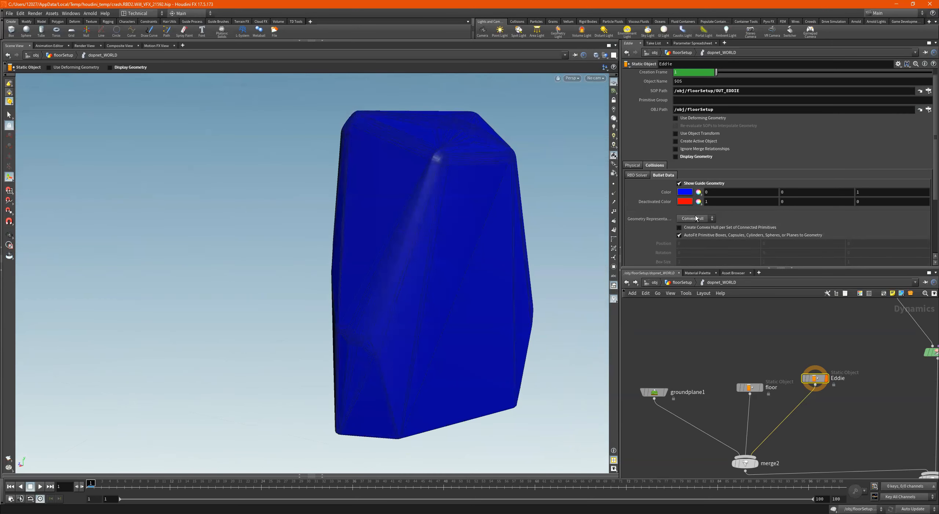
pyautogui.click(696, 218)
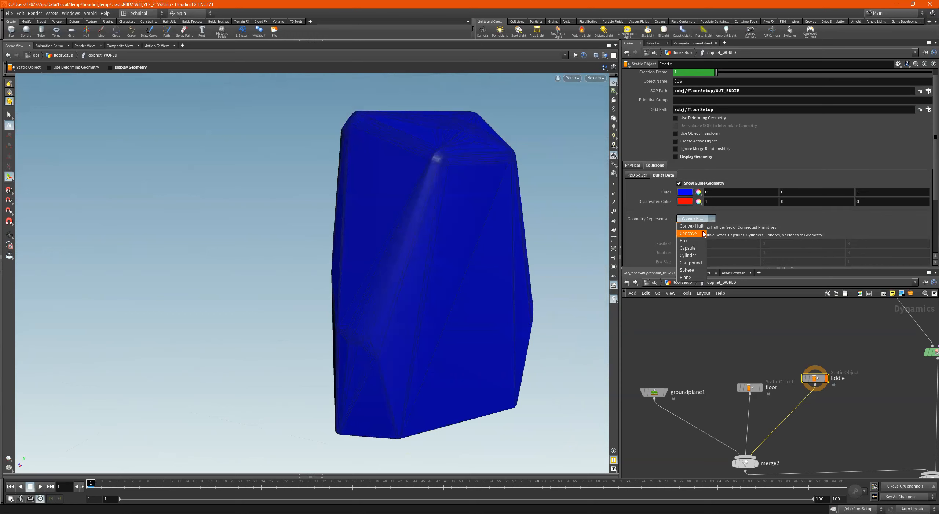
pyautogui.keyDown('alt'); pyautogui.moveTo(457, 224); pyautogui.dragTo(427, 220); pyautogui.keyUp('alt')
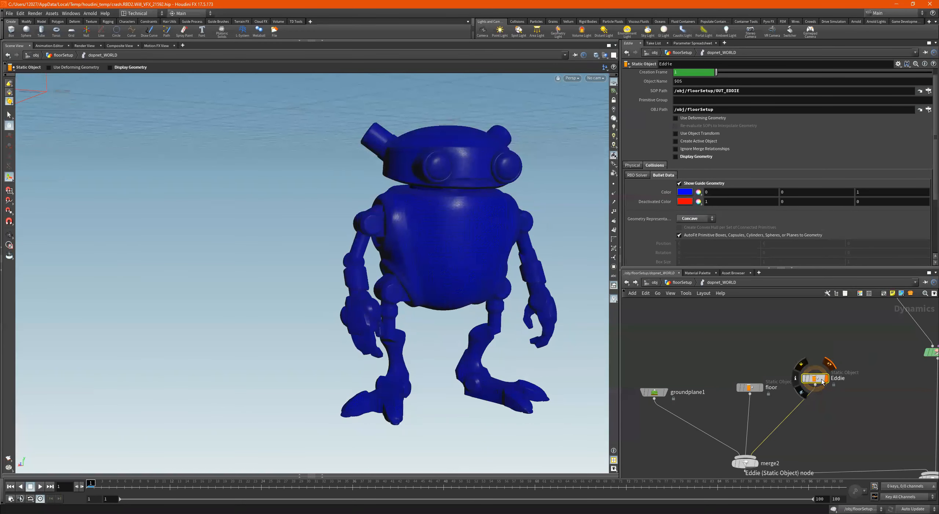
# - Scrub the timeline to test Eddie's motion, try Use Object Transform, and keep only Use Deforming Geometry turned on
pyautogui.moveTo(93, 486); pyautogui.dragTo(56, 485)
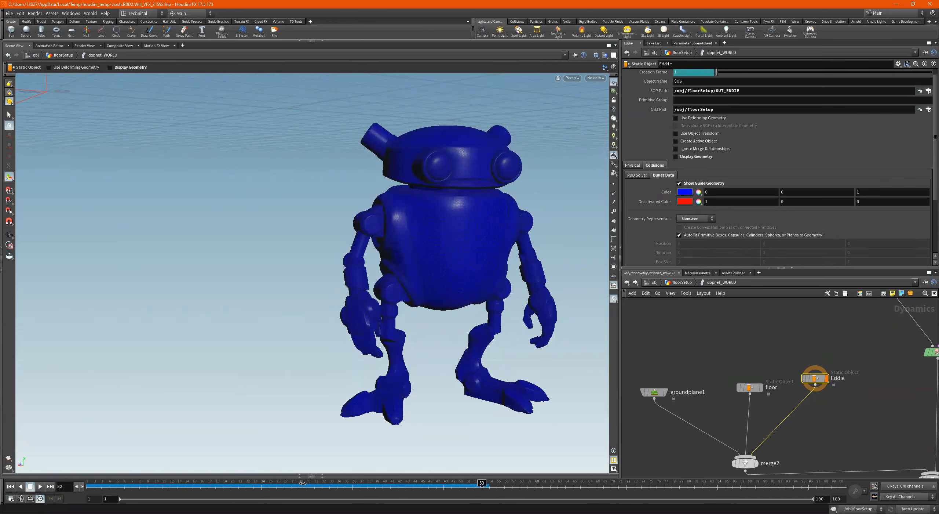
pyautogui.click(700, 133)
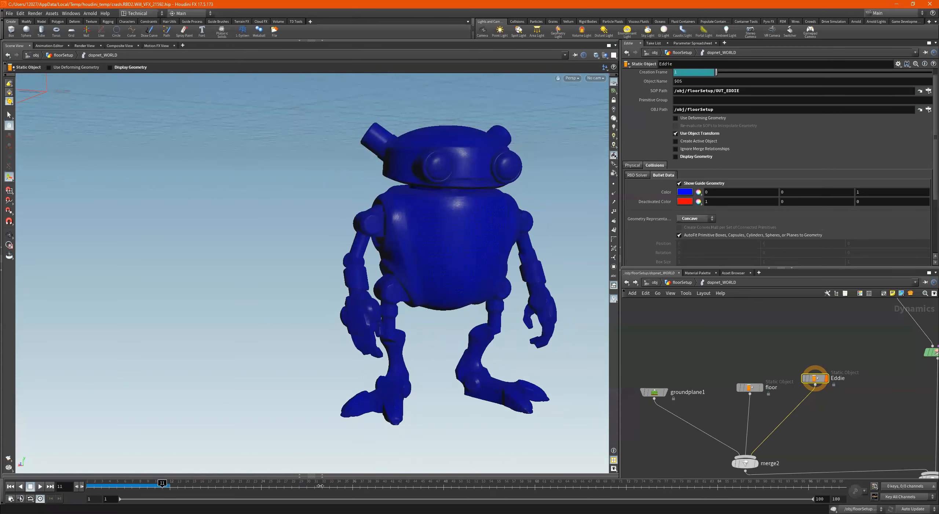
pyautogui.click(686, 119)
pyautogui.moveTo(98, 487); pyautogui.dragTo(3, 427)
pyautogui.click(693, 134)
# - Display the DOP network's output node, return to floorSetup, and display dopnet_WORLD with the floor in view
pyautogui.scroll(-5, 813, 361)
pyautogui.moveTo(864, 424); pyautogui.dragTo(783, 397, button='middle')
pyautogui.scroll(4, 783, 397)
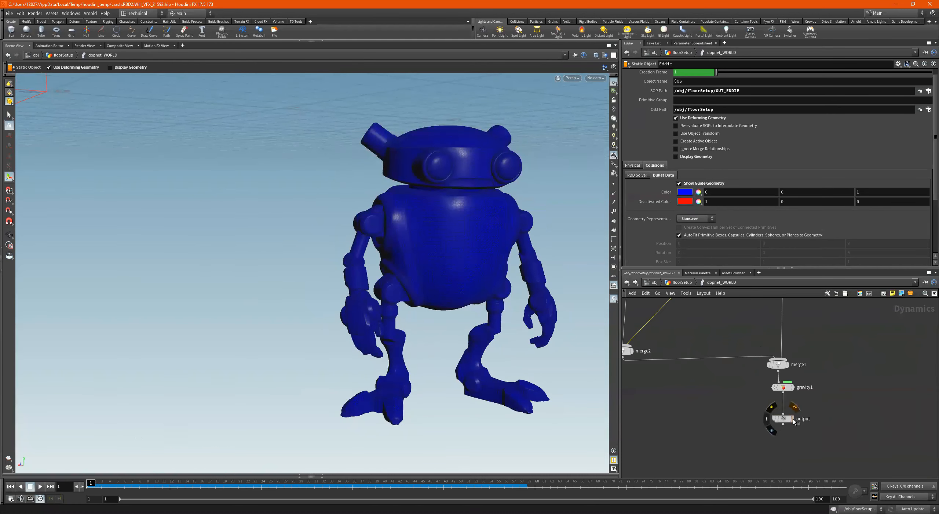
pyautogui.click(789, 418)
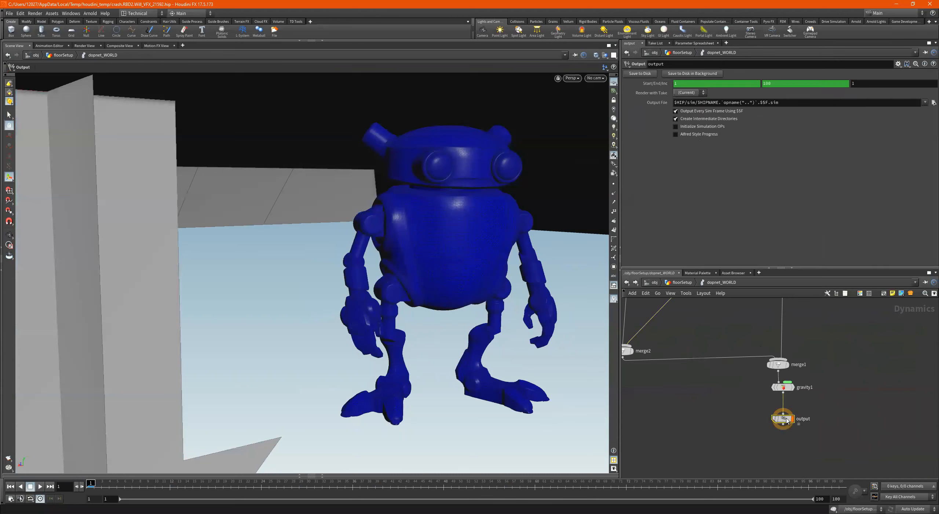
pyautogui.click(683, 282)
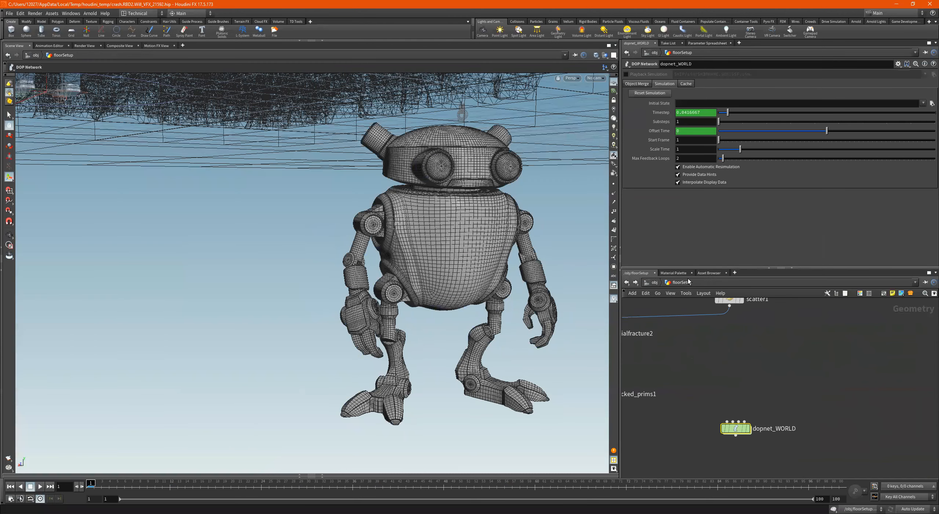
pyautogui.click(748, 428)
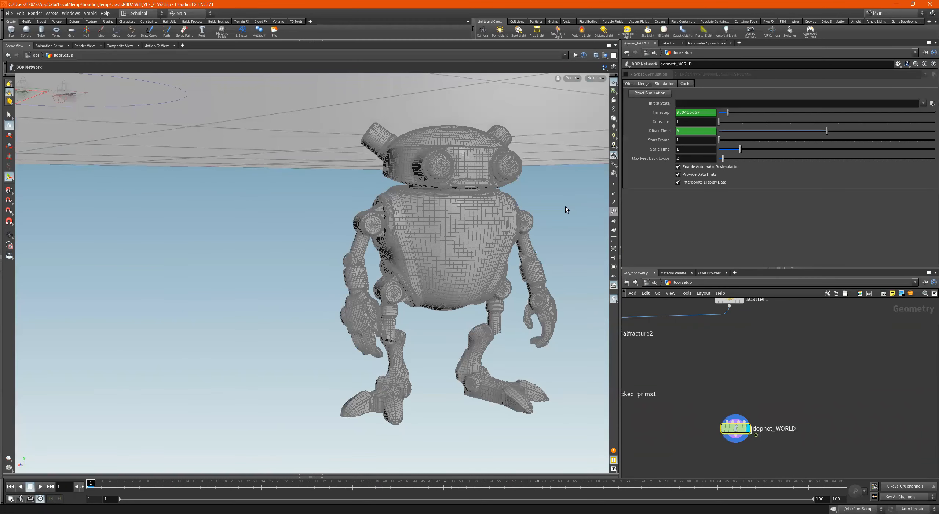
pyautogui.keyDown('alt'); pyautogui.moveTo(503, 163); pyautogui.dragTo(294, 170, button='right'); pyautogui.keyUp('alt')
pyautogui.keyDown('alt'); pyautogui.moveTo(293, 171); pyautogui.dragTo(444, 294); pyautogui.keyUp('alt')
pyautogui.keyDown('alt'); pyautogui.moveTo(473, 265); pyautogui.dragTo(436, 264, button='right'); pyautogui.keyUp('alt')
pyautogui.moveTo(436, 264)
pyautogui.keyDown('alt'); pyautogui.mouseDown()
pyautogui.moveTo(537, 217)
pyautogui.moveTo(571, 306)
pyautogui.moveTo(407, 275)
pyautogui.moveTo(444, 244)
pyautogui.moveTo(495, 226)
pyautogui.moveTo(477, 164)
pyautogui.moveTo(463, 252)
pyautogui.moveTo(438, 262)
pyautogui.mouseUp(); pyautogui.keyUp('alt')
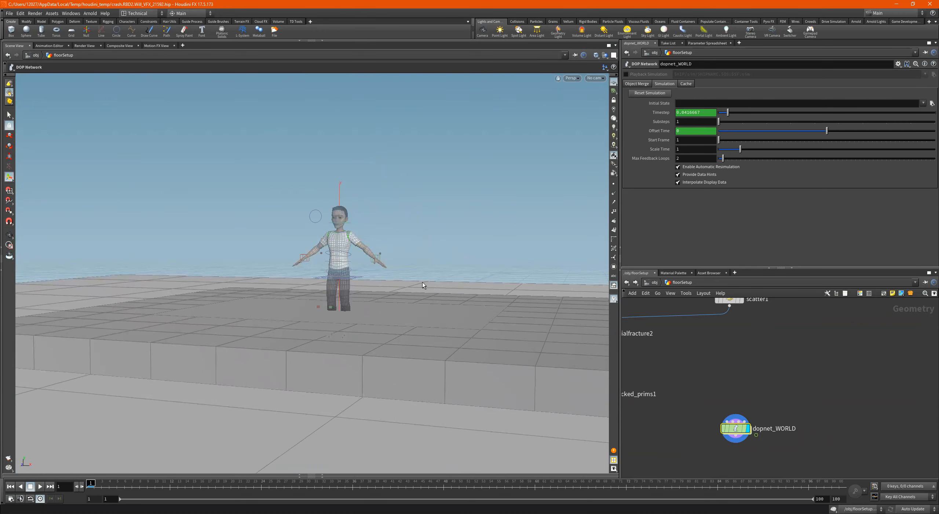
# - Hide the simplemale1 character at the object level and reopen the floorSetup network
pyautogui.click(656, 282)
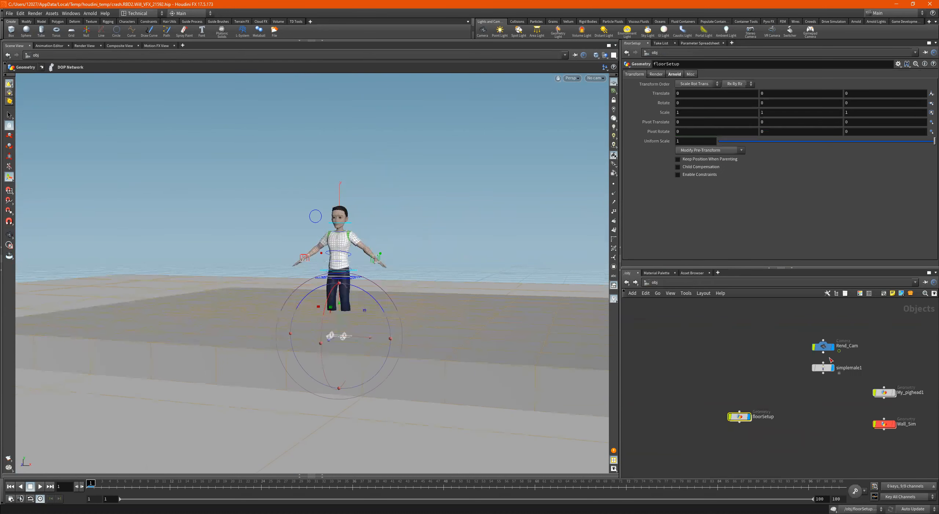
pyautogui.click(833, 368)
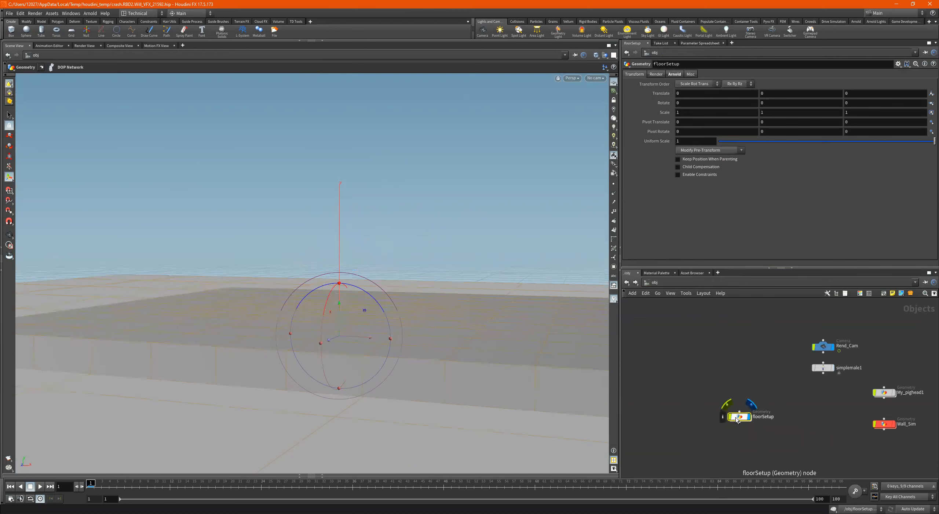
pyautogui.doubleClick(735, 417)
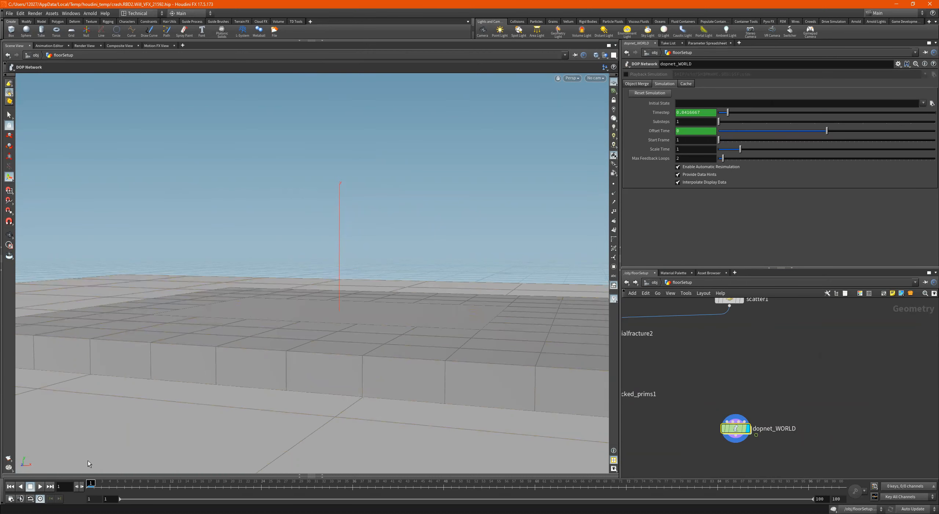
# - Play the floor-breaking simulation from frame 1 and stop it at about frame 58
pyautogui.click(41, 486)
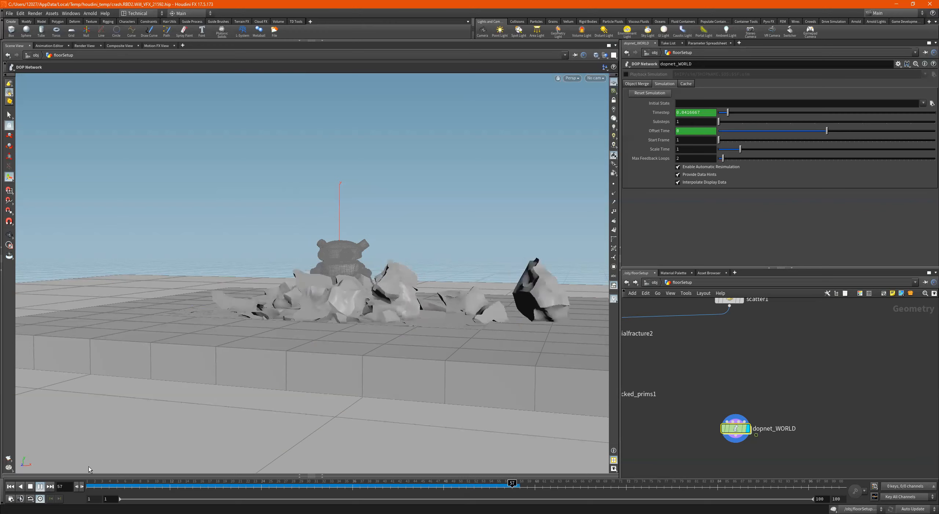
pyautogui.click(30, 487)
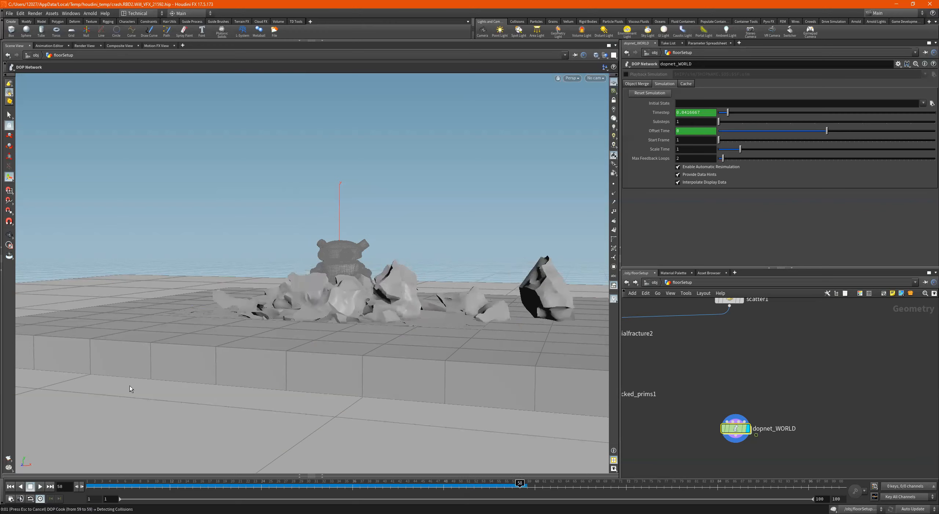
pyautogui.press('Escape')
# - Frame Eddie and the debris up close, create a camera from that view, and place the cam1 node beside floorSetup
pyautogui.moveTo(348, 322); pyautogui.dragTo(338, 275)
pyautogui.moveTo(332, 275); pyautogui.dragTo(324, 281, button='middle')
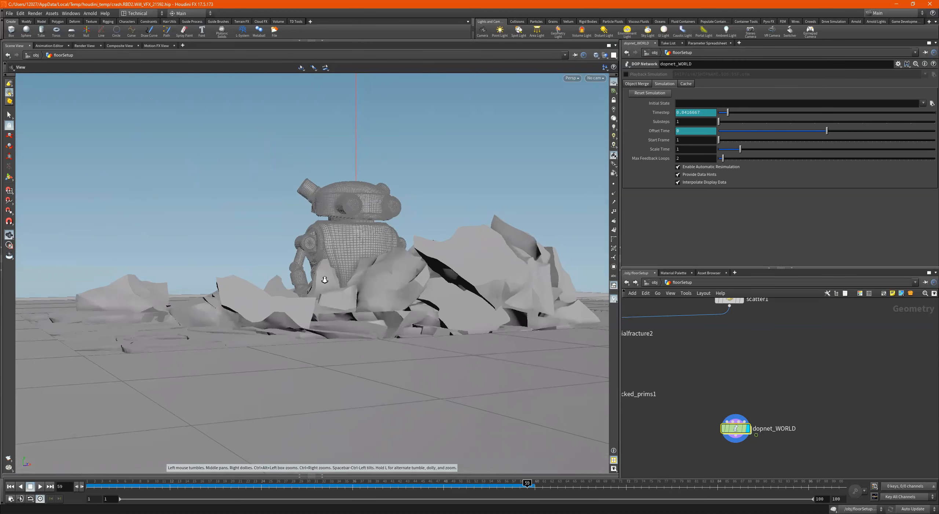
pyautogui.press('Return')
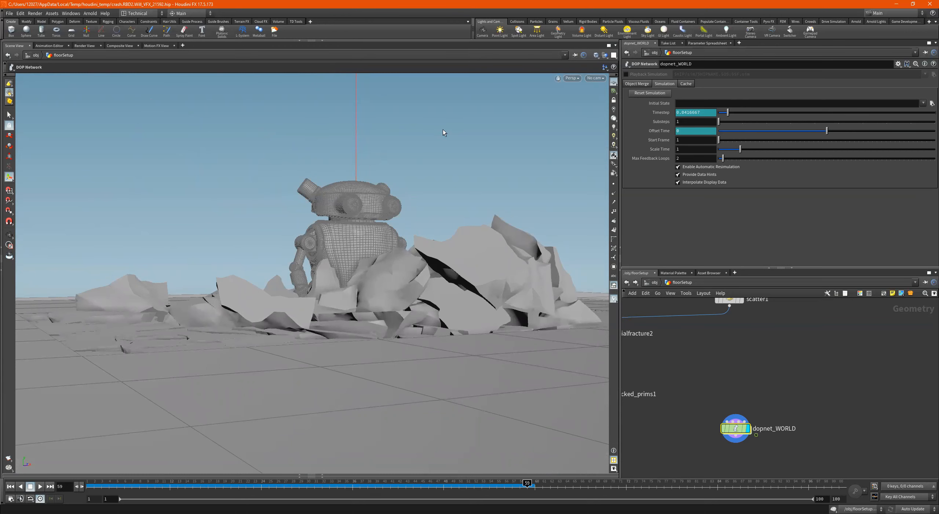
pyautogui.keyDown('ctrl'); pyautogui.click(483, 31); pyautogui.keyUp('ctrl')
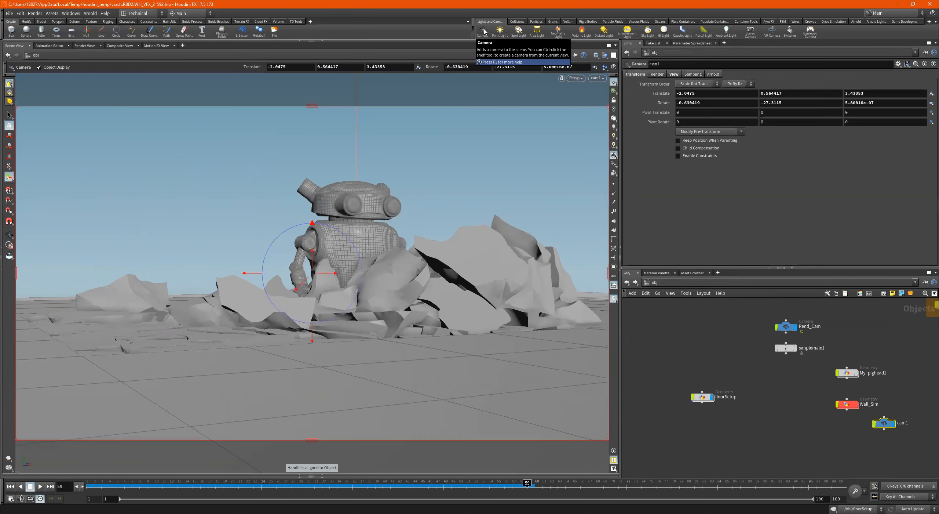
pyautogui.moveTo(880, 423); pyautogui.dragTo(782, 404)
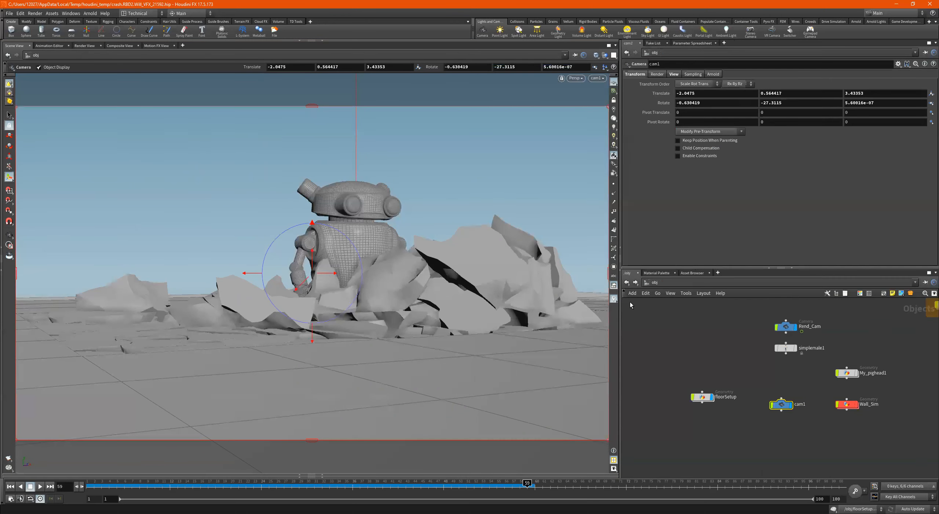
# - Keyframe cam1's transform at frame 2, and keyframe it at frame 36 moved to about -1.71, 0.56, 3.60 with Y rotation about -22.9
pyautogui.click(93, 484)
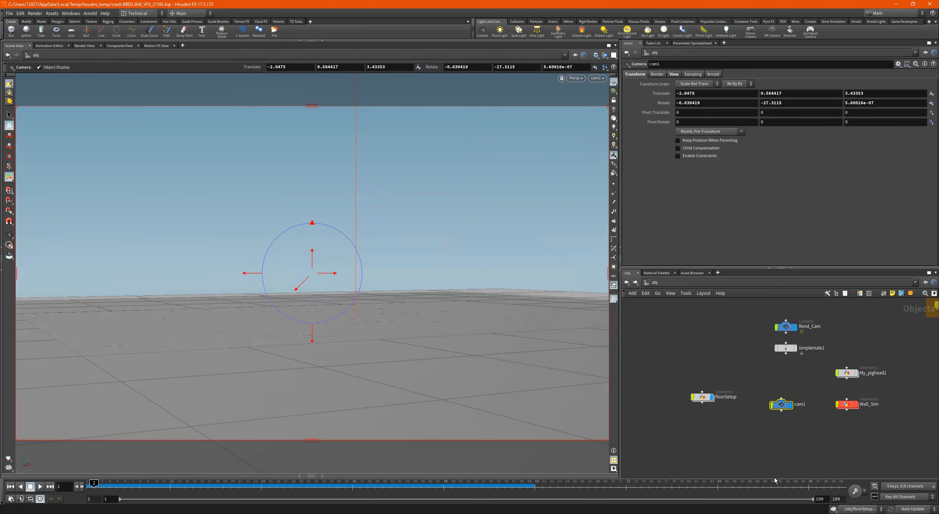
pyautogui.click(855, 491)
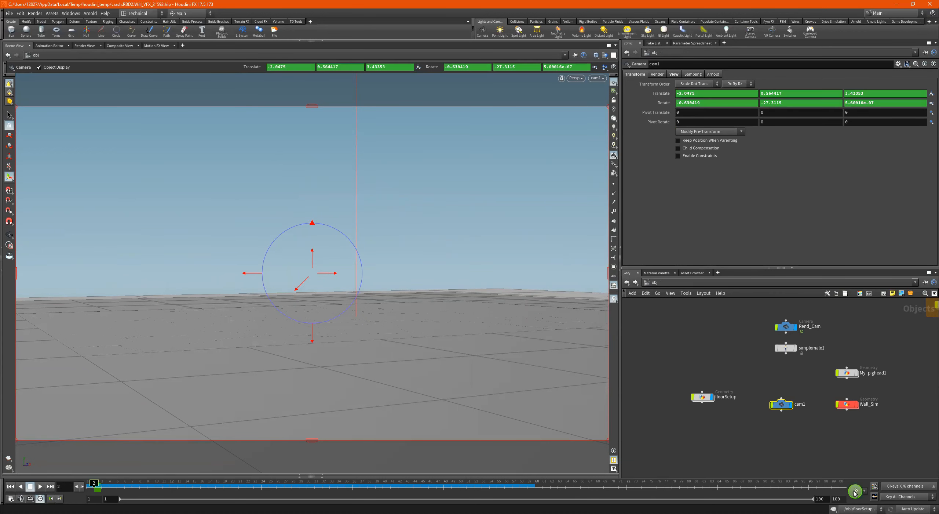
pyautogui.click(351, 488)
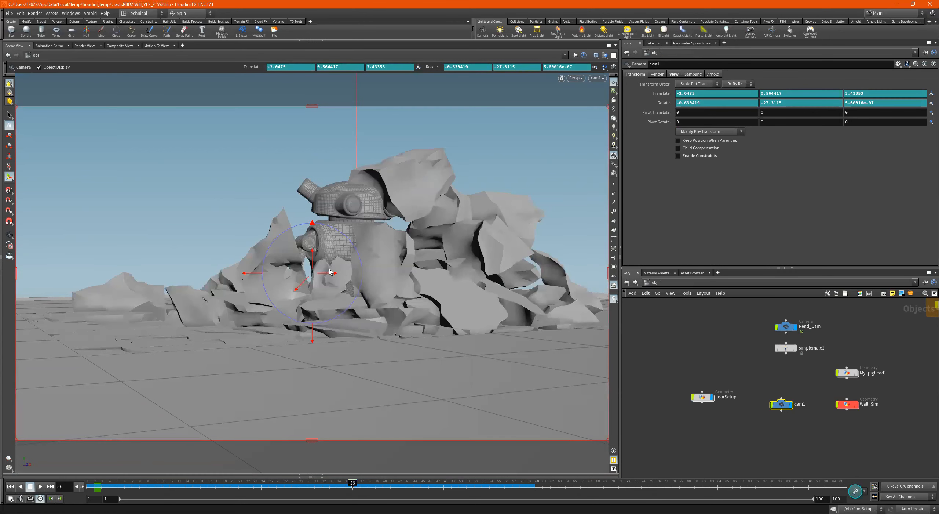
pyautogui.moveTo(324, 276); pyautogui.dragTo(333, 274, button='middle')
pyautogui.moveTo(254, 274); pyautogui.dragTo(232, 274)
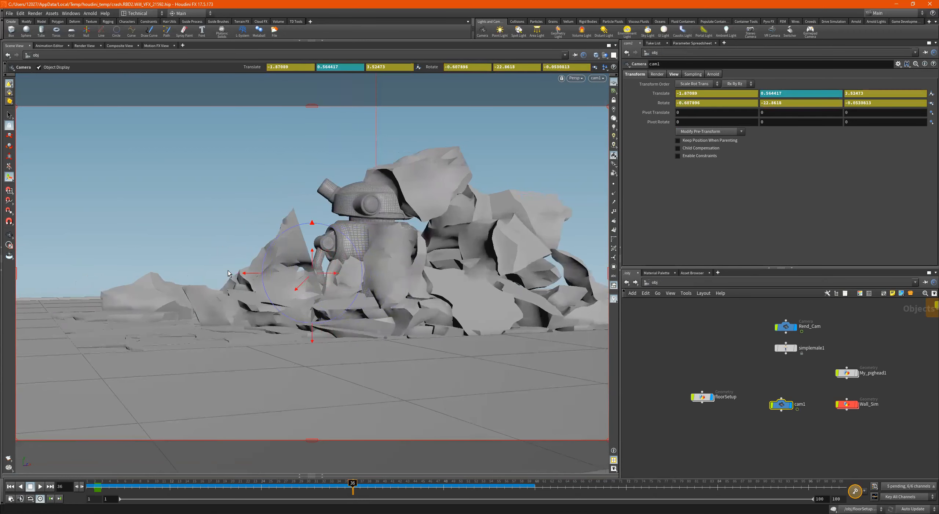
pyautogui.moveTo(325, 273); pyautogui.dragTo(334, 274)
pyautogui.moveTo(335, 274); pyautogui.dragTo(342, 272, button='middle')
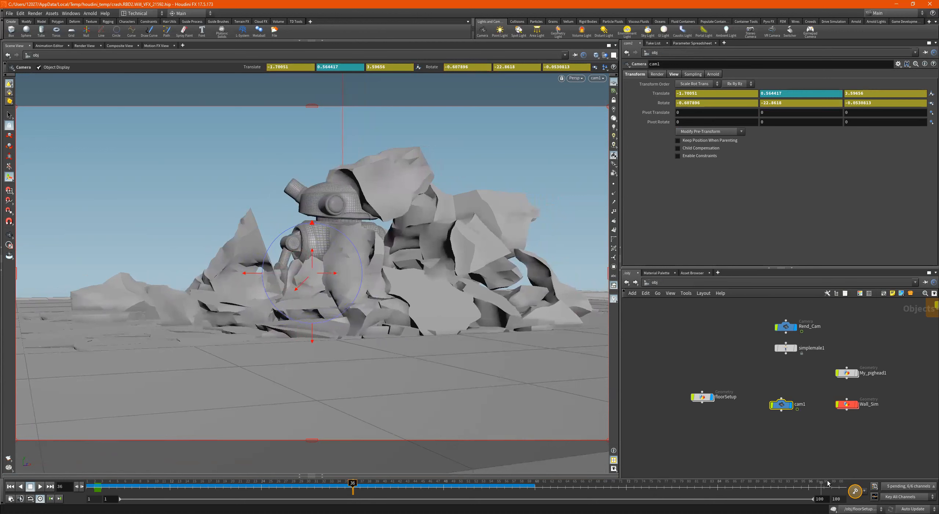
pyautogui.click(855, 491)
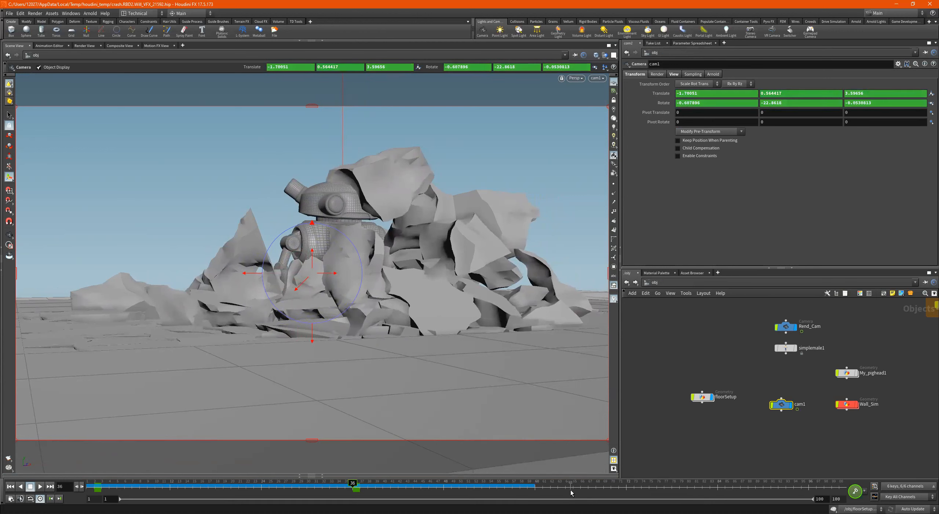
# - Go to frame 72, cancel the simulation cook, and set the update mode to Manual
pyautogui.click(627, 488)
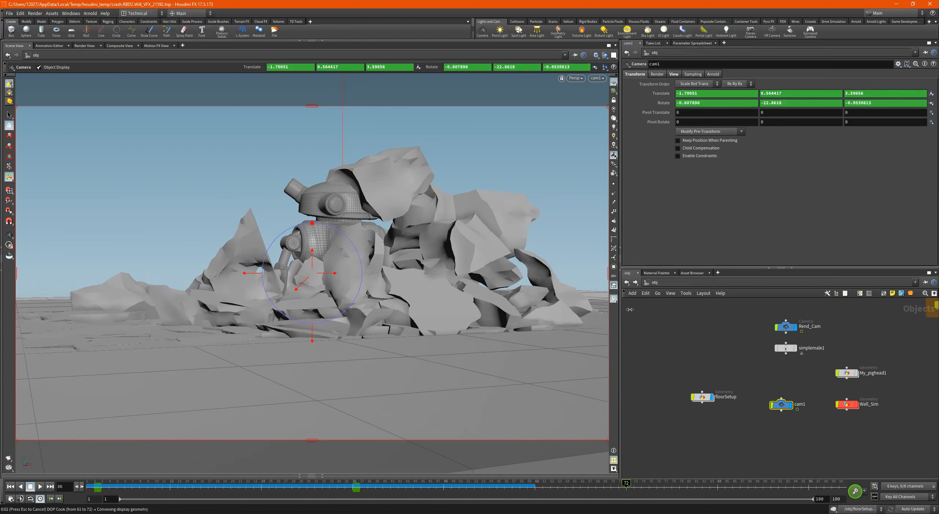
pyautogui.press('Escape')
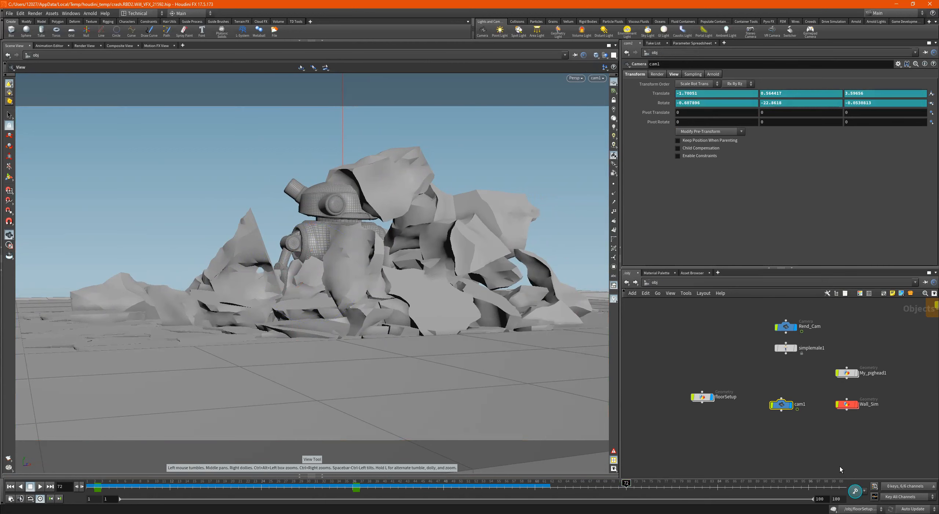
pyautogui.click(913, 509)
pyautogui.moveTo(767, 442); pyautogui.dragTo(766, 442)
# - Try shifting cam1 sideways at frame 72 to about -1.22, 0.56, 3.80
pyautogui.click(9, 177)
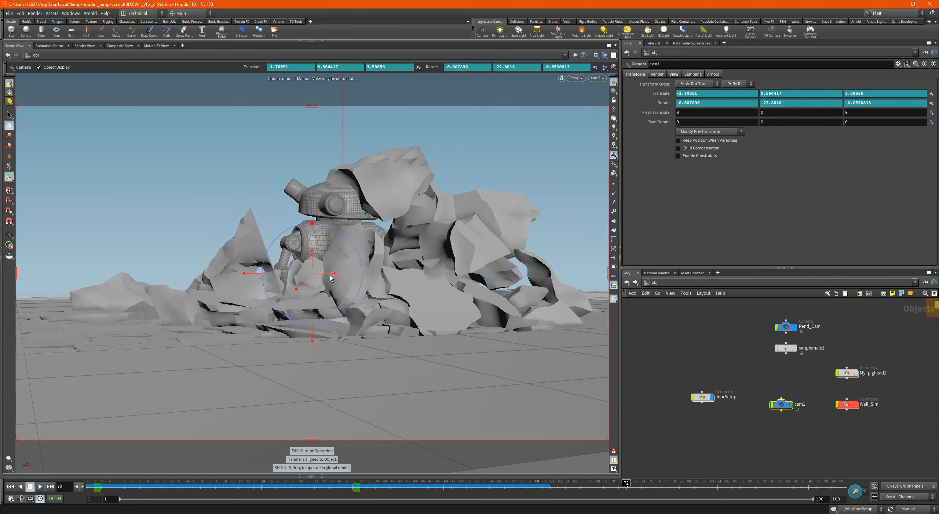
pyautogui.moveTo(329, 277); pyautogui.dragTo(376, 273)
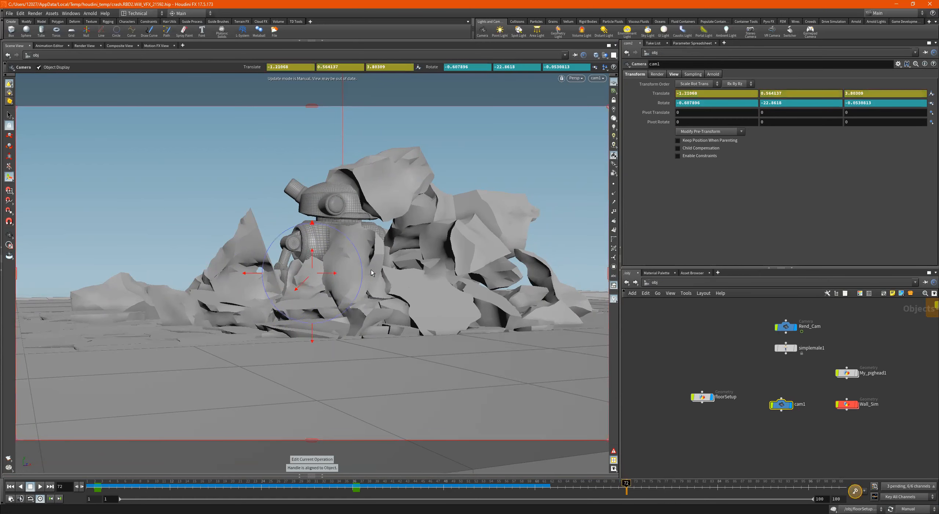
pyautogui.click(909, 509)
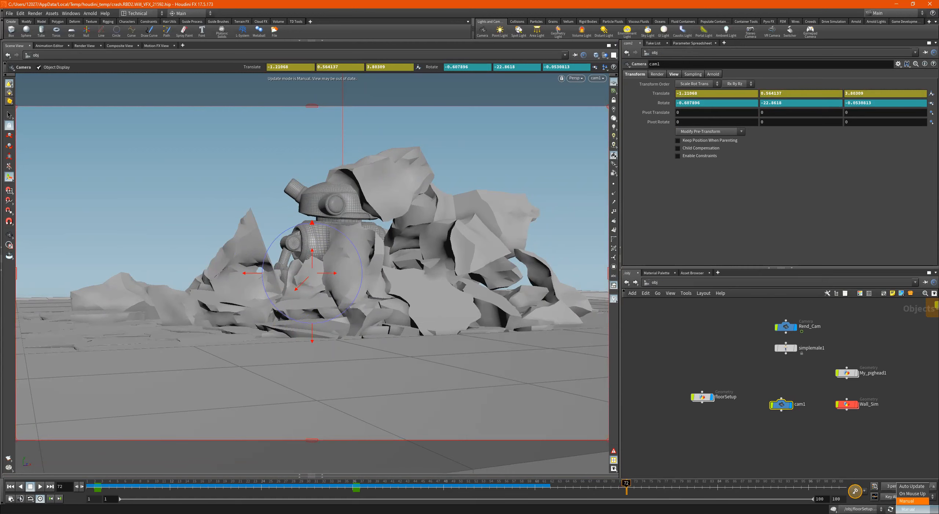
pyautogui.click(833, 436)
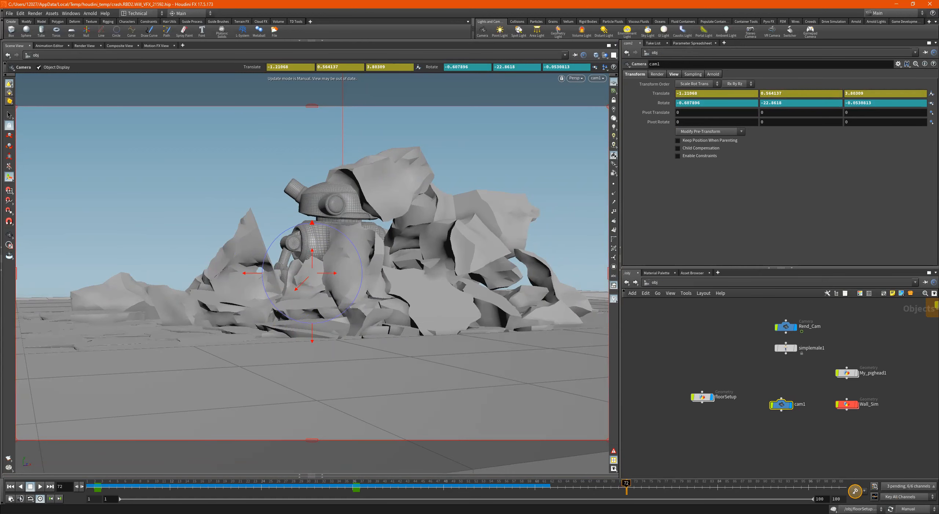
# - Review dopnet_WORLD's Cache and Simulation settings inside floorSetup, and display scatter1 instead of the DOP network
pyautogui.doubleClick(715, 401)
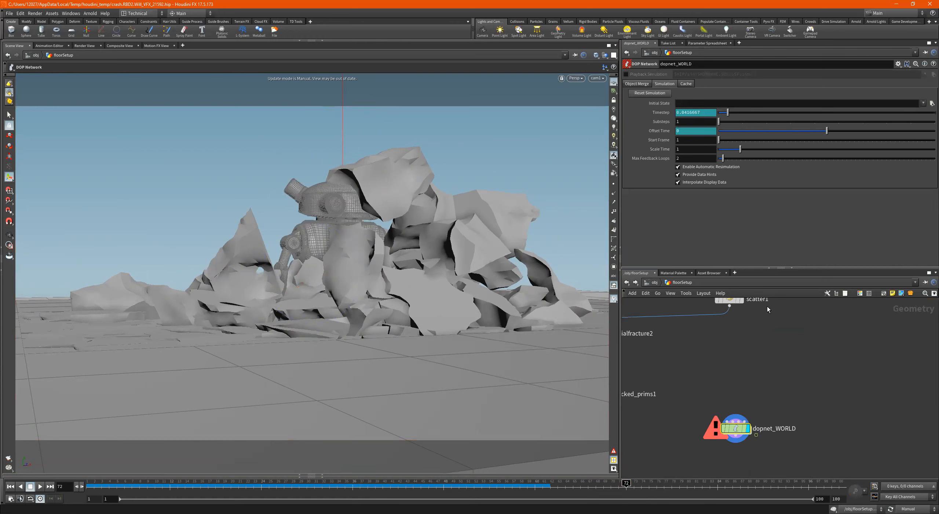
pyautogui.click(684, 84)
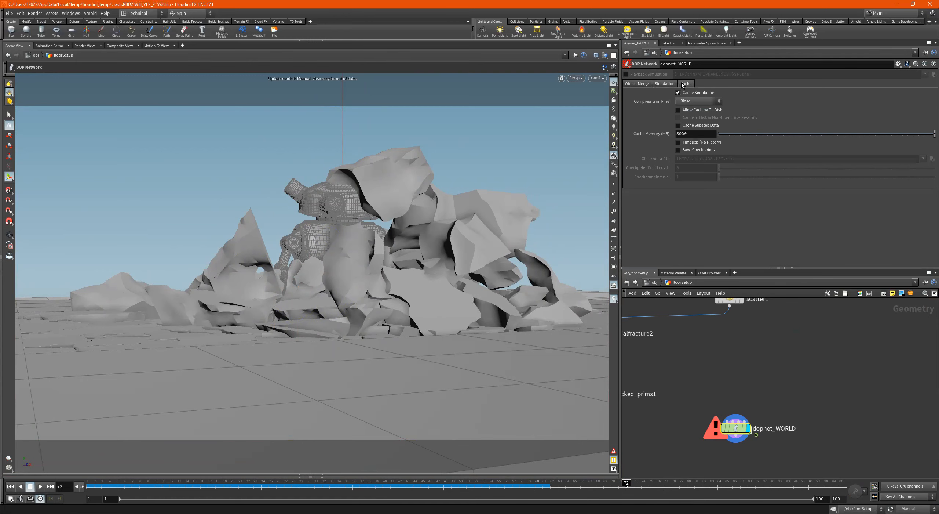
pyautogui.click(667, 84)
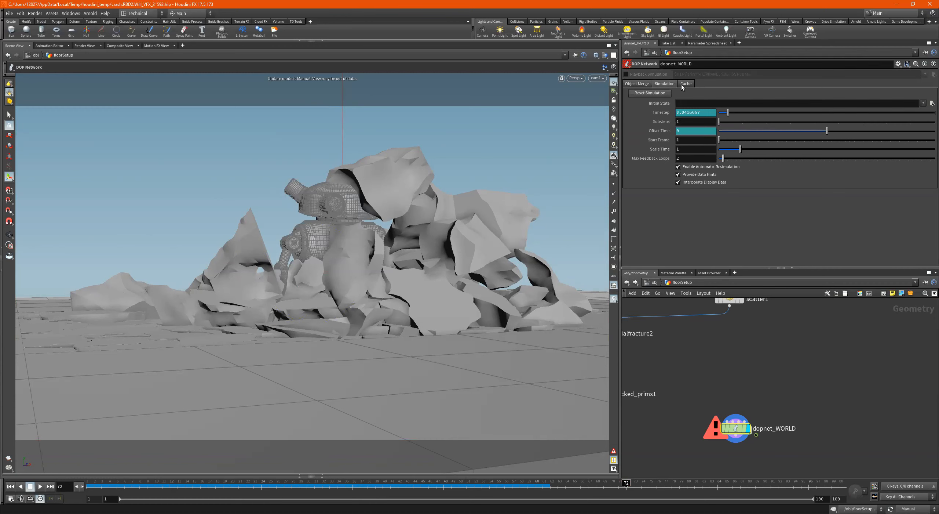
pyautogui.click(682, 85)
pyautogui.click(668, 84)
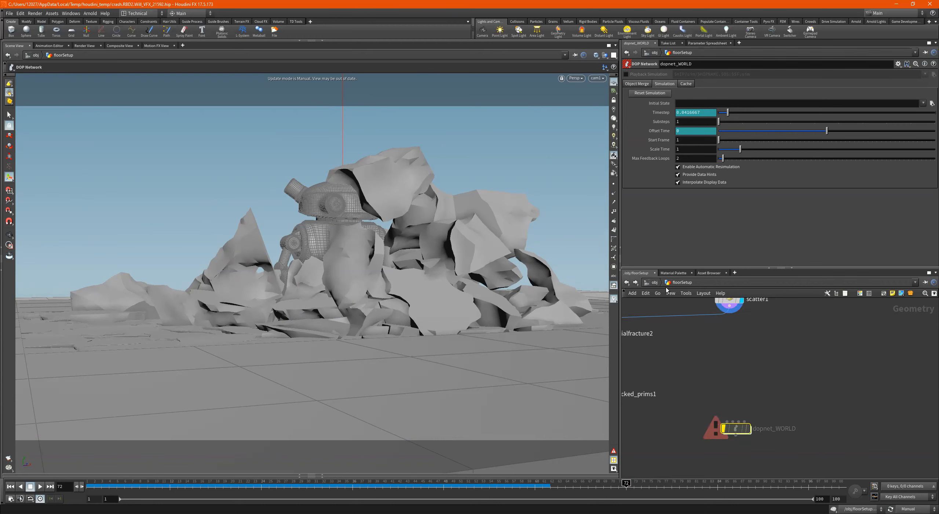
# - Return to the object level, select cam1, and try moving and rotating it strongly at frame 72
pyautogui.click(655, 283)
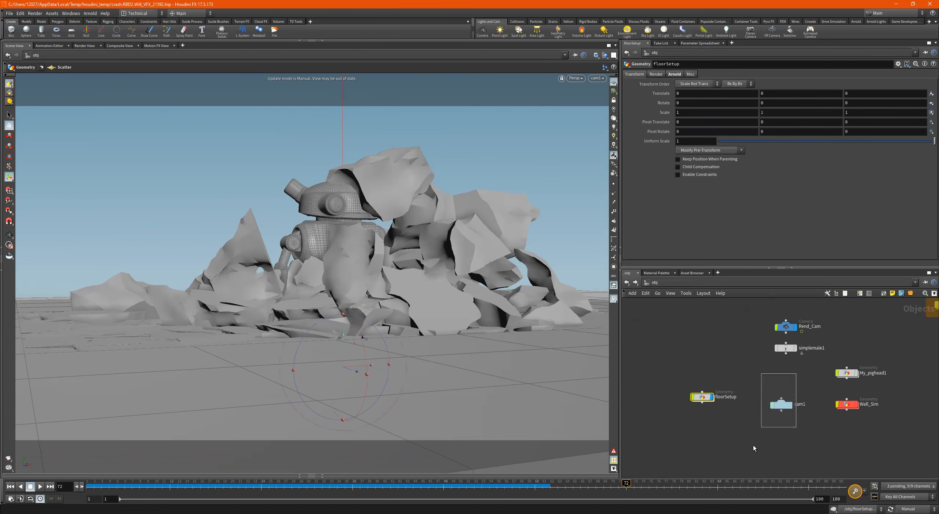
pyautogui.moveTo(753, 445); pyautogui.dragTo(750, 442)
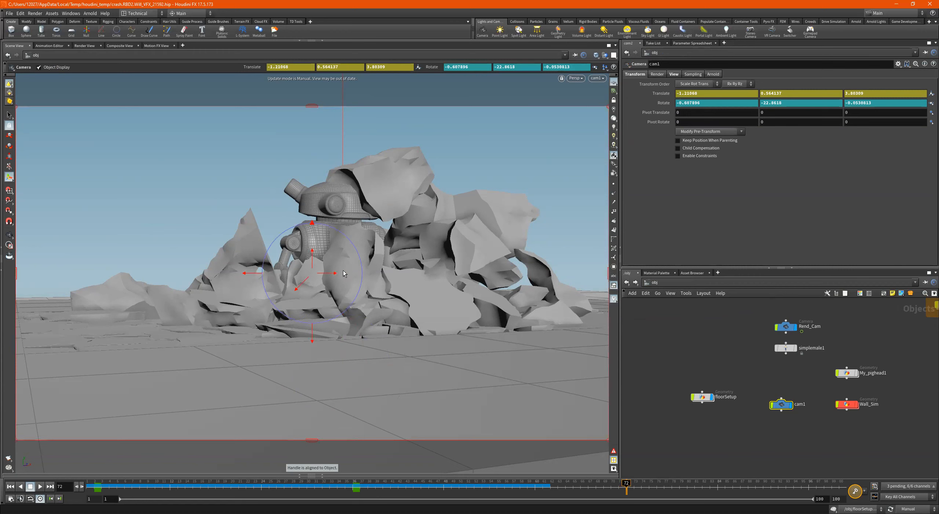
pyautogui.moveTo(328, 277); pyautogui.dragTo(667, 286)
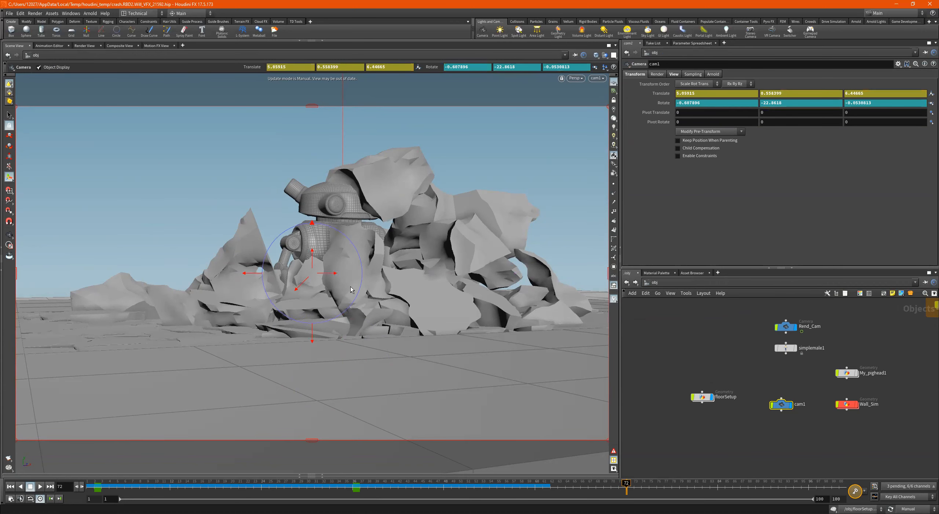
pyautogui.moveTo(323, 276); pyautogui.dragTo(411, 274)
pyautogui.moveTo(256, 272); pyautogui.dragTo(512, 272)
pyautogui.keyDown('alt'); pyautogui.moveTo(495, 281); pyautogui.dragTo(435, 286, button='middle'); pyautogui.keyUp('alt')
pyautogui.press('Return')
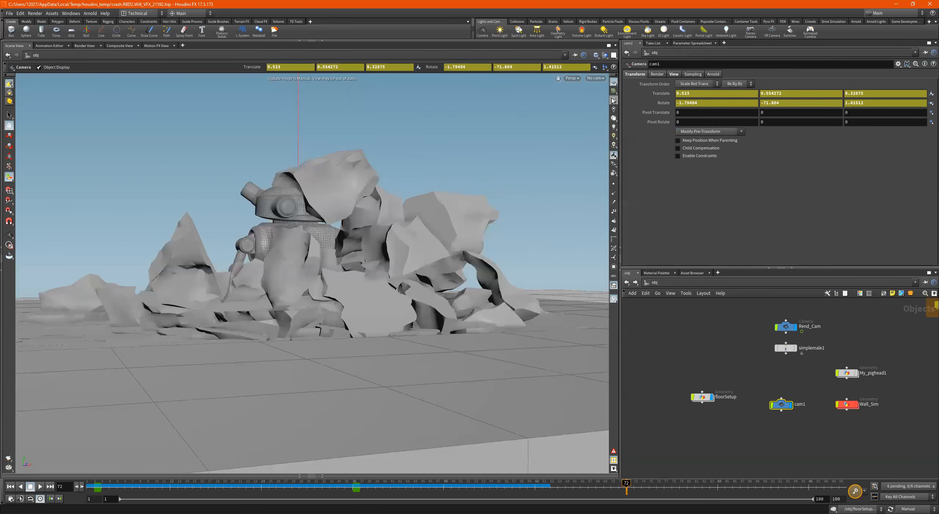
# - Look through Rend_Cam and switch the viewport back to cam1
pyautogui.click(595, 78)
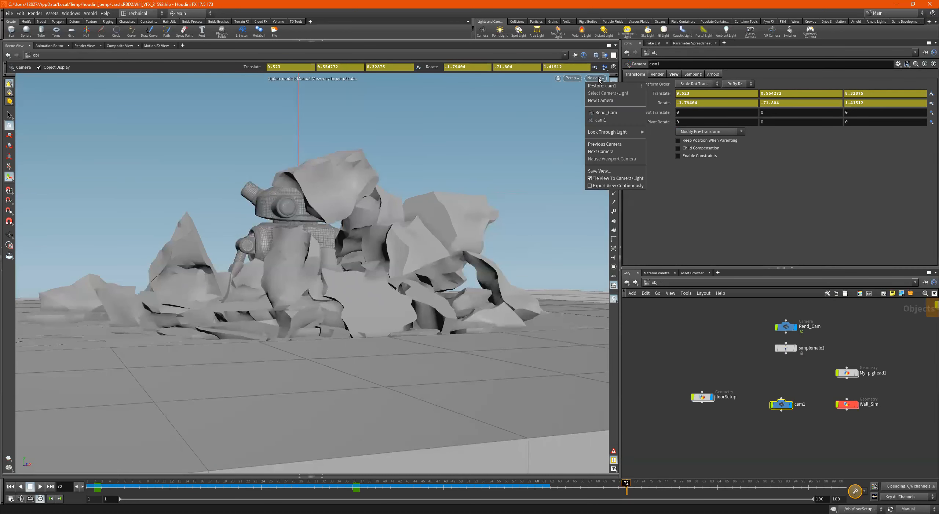
pyautogui.click(607, 112)
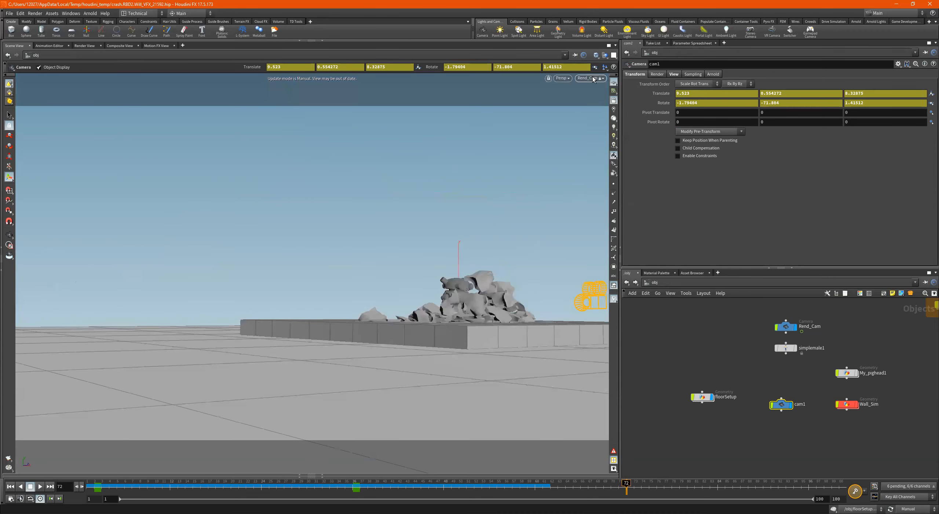
pyautogui.click(593, 78)
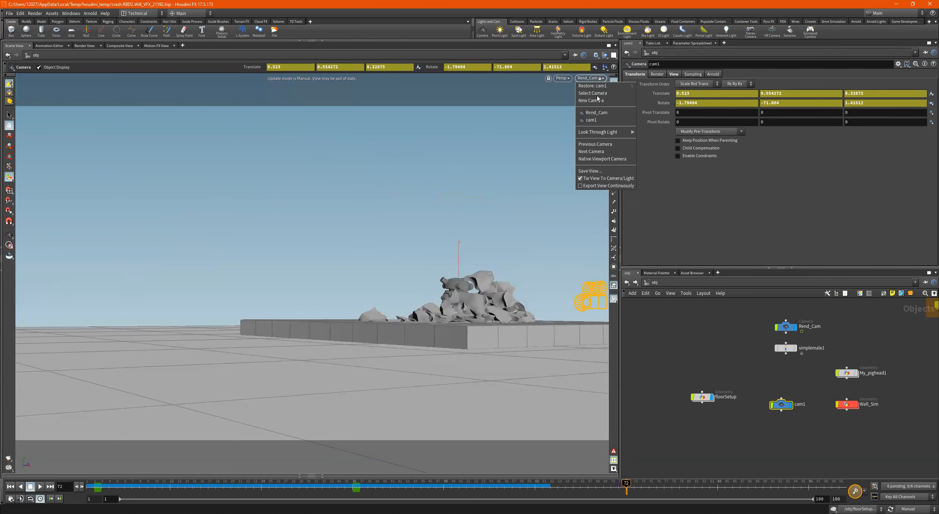
pyautogui.click(586, 150)
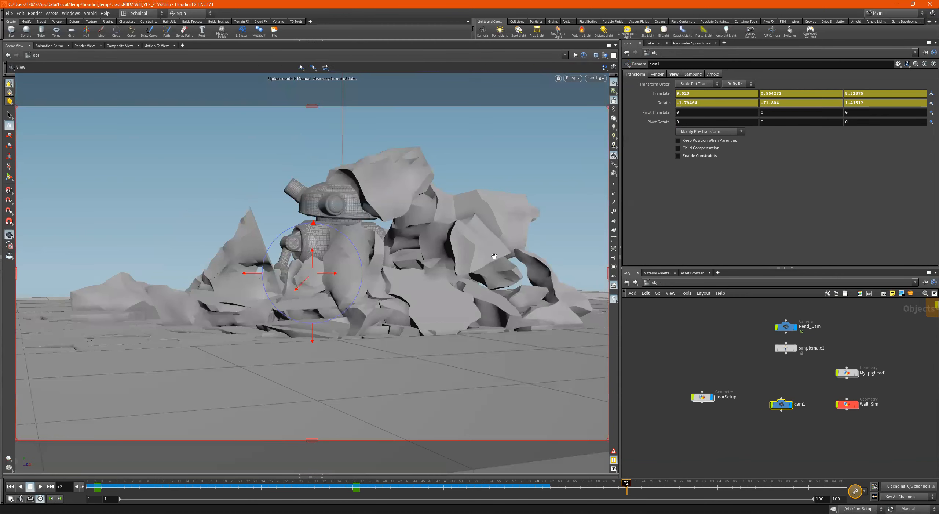
# - Move cam1 to about 2.27, 0.58, 5.27 at frame 72, keyframe it, and scrub to frame 55 to check its motion
pyautogui.moveTo(335, 275); pyautogui.dragTo(650, 283)
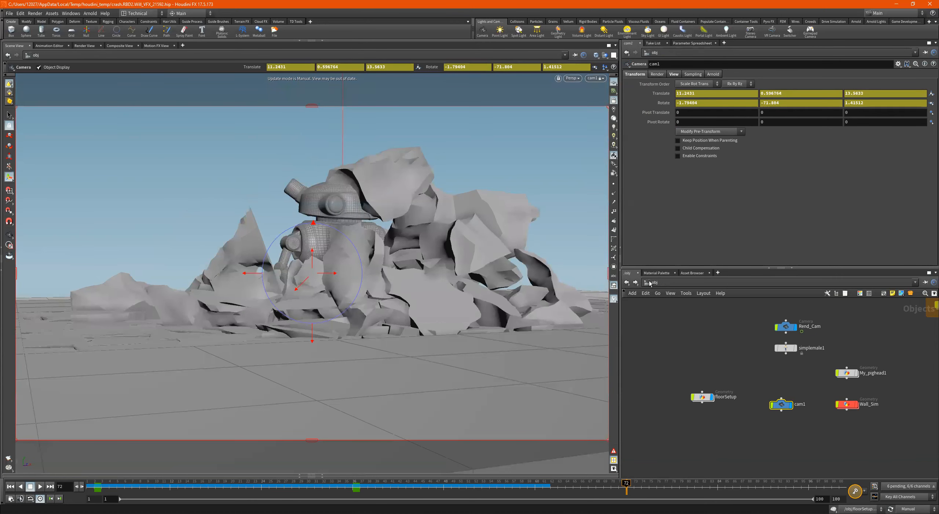
pyautogui.press('Escape')
pyautogui.keyDown('alt'); pyautogui.moveTo(491, 297); pyautogui.dragTo(490, 297, button='middle'); pyautogui.keyUp('alt')
pyautogui.moveTo(417, 298)
pyautogui.keyDown('alt'); pyautogui.mouseDown(button='middle')
pyautogui.moveTo(367, 299)
pyautogui.moveTo(414, 300)
pyautogui.mouseUp(button='middle'); pyautogui.keyUp('alt')
pyautogui.moveTo(322, 278); pyautogui.dragTo(481, 281)
pyautogui.click(855, 491)
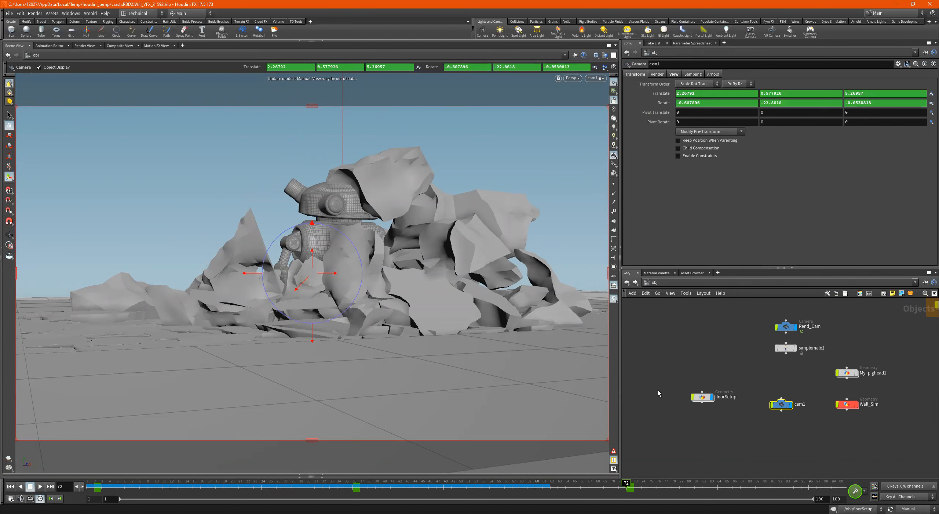
pyautogui.moveTo(501, 485); pyautogui.dragTo(436, 485)
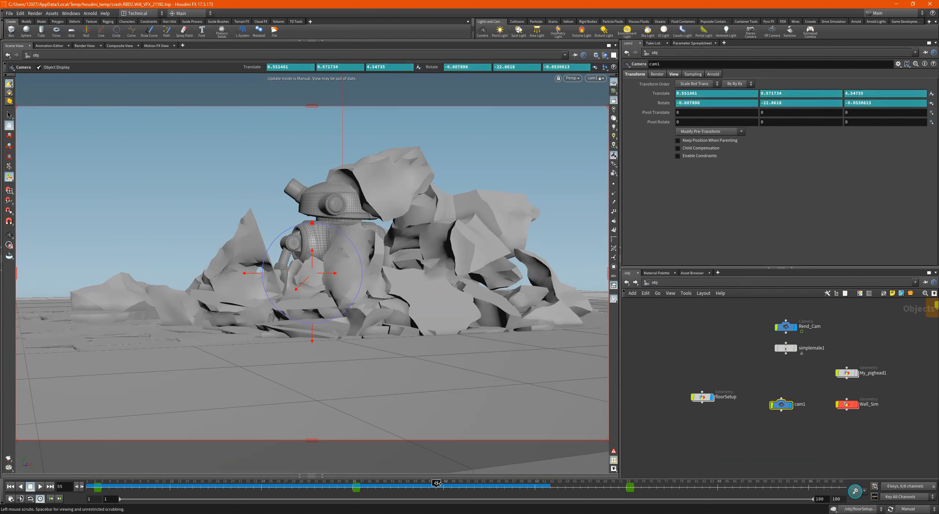
# - Check cam1's motion at frame 28, return to frame 72, and set the update mode to Auto Update
pyautogui.click(290, 485)
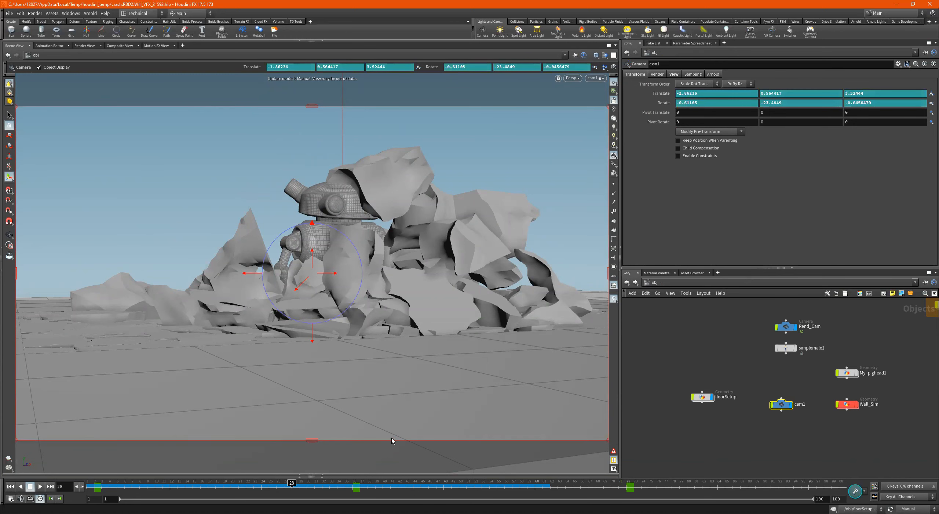
pyautogui.moveTo(152, 490); pyautogui.dragTo(125, 490)
pyautogui.click(628, 488)
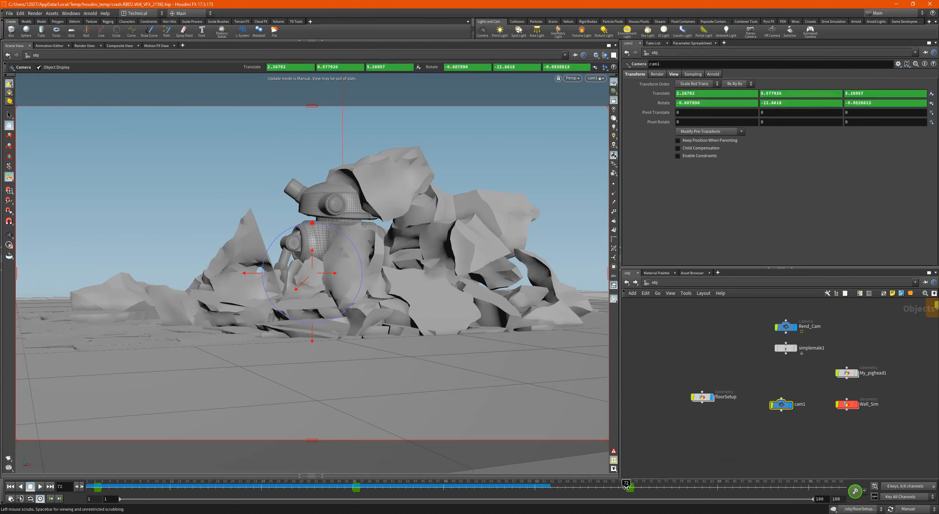
pyautogui.click(909, 509)
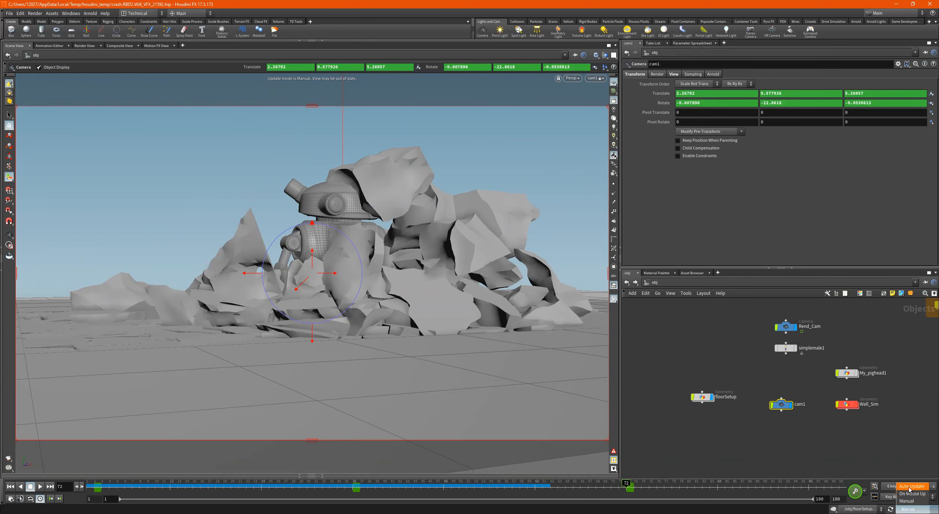
pyautogui.click(912, 486)
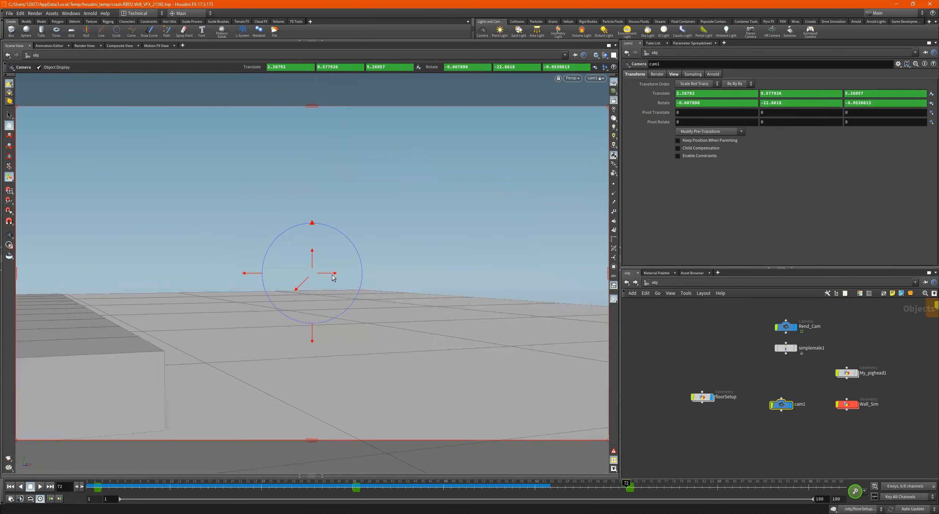
# - Try turning cam1 towards the rubble at frame 72, and delete its keyframe there
pyautogui.moveTo(262, 276); pyautogui.dragTo(21, 287)
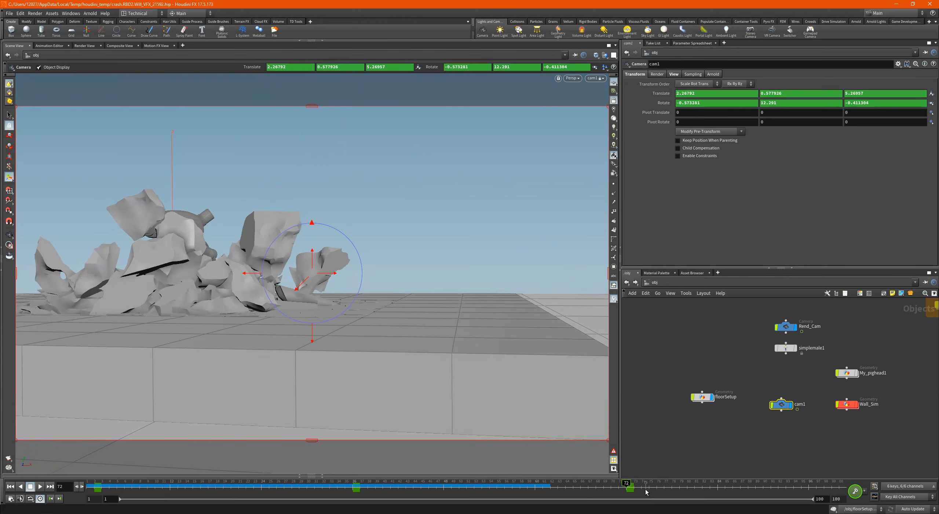
pyautogui.keyDown('shift'); pyautogui.moveTo(641, 489); pyautogui.dragTo(618, 492); pyautogui.keyUp('shift')
pyautogui.rightClick(626, 489)
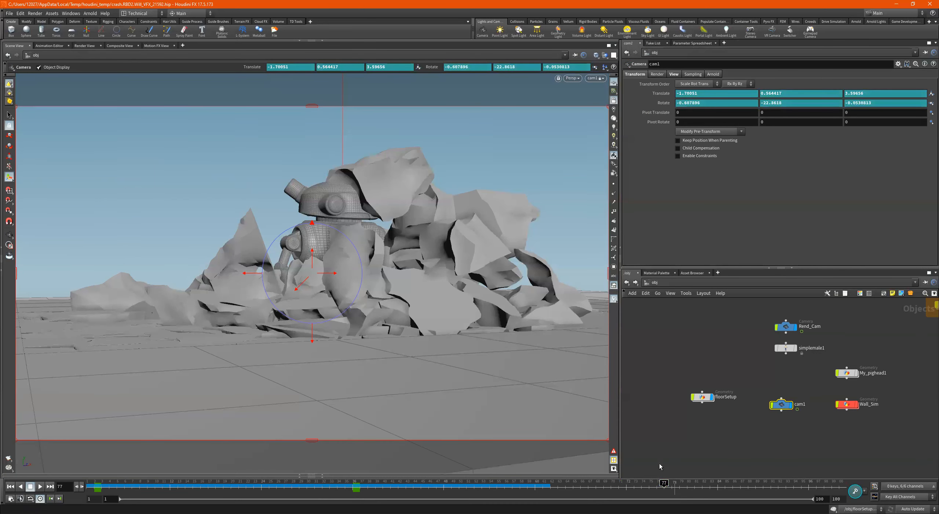
# - Move cam1 to about -1.30, 0.56, 3.65 at frame 77, turn it to about -17.4 in Y, and set a keyframe
pyautogui.moveTo(330, 273); pyautogui.dragTo(210, 274)
pyautogui.moveTo(327, 276)
pyautogui.mouseDown()
pyautogui.moveTo(338, 273)
pyautogui.moveTo(301, 288)
pyautogui.moveTo(315, 286)
pyautogui.mouseUp()
pyautogui.click(855, 491)
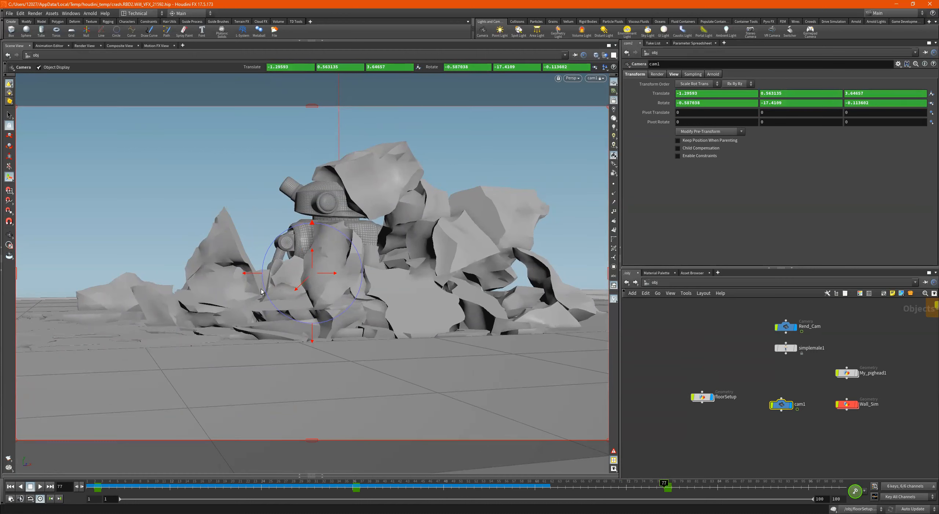
# - Switch between cam1's handles and the Select tool, finishing with the Select tool so the camera handles are hidden
pyautogui.click(819, 386)
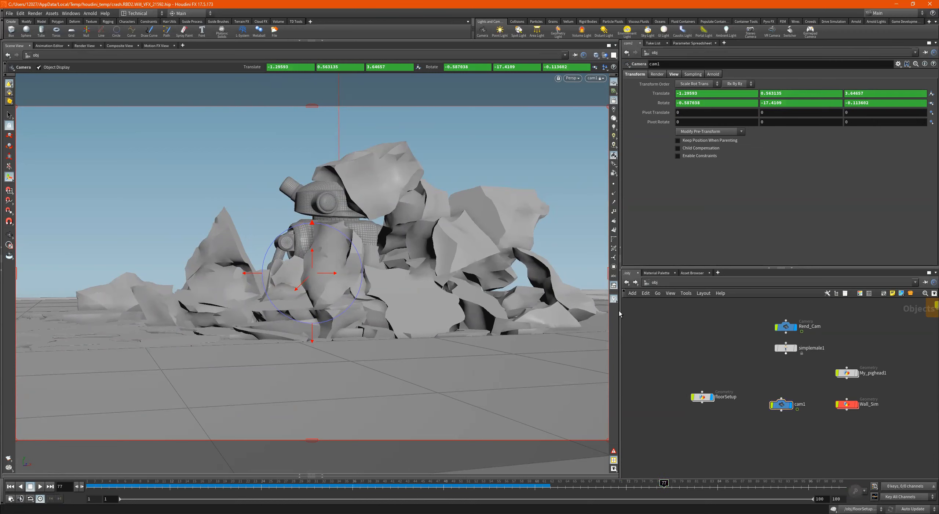
pyautogui.click(9, 115)
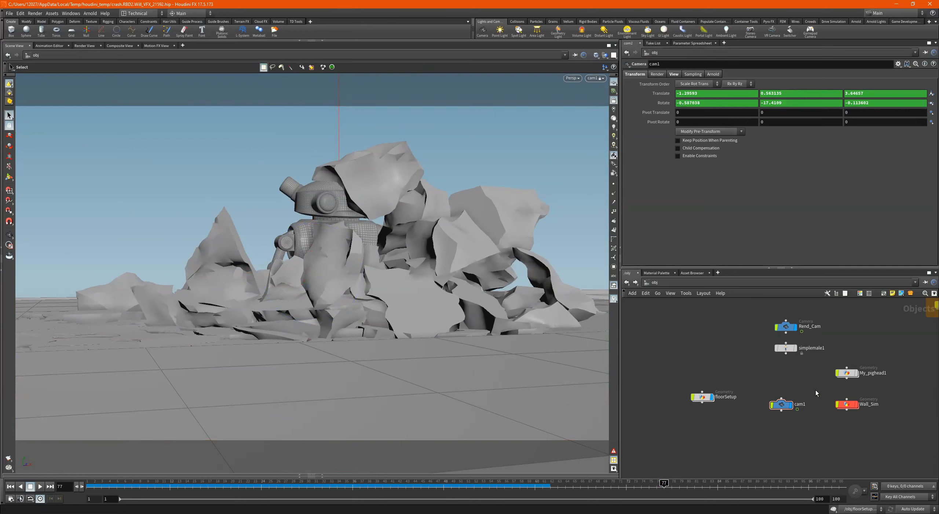
pyautogui.click(855, 491)
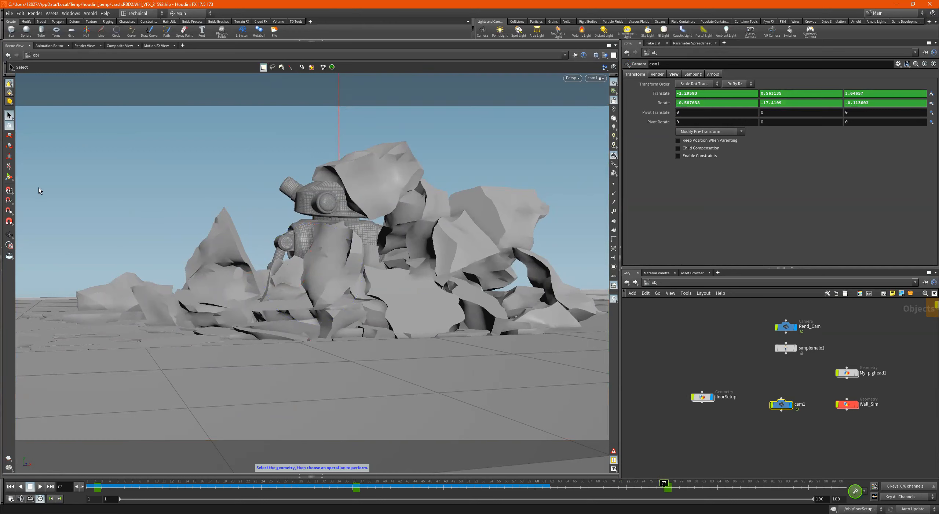
pyautogui.click(9, 177)
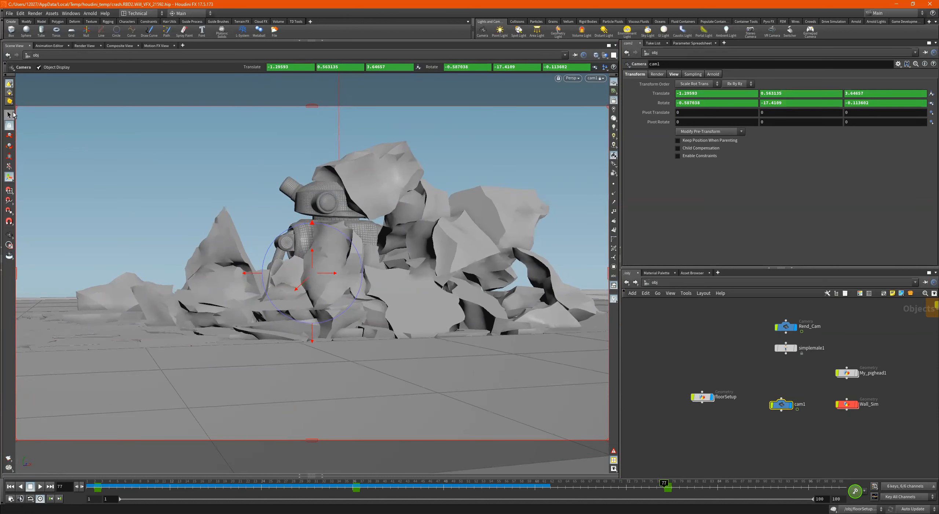
pyautogui.click(9, 115)
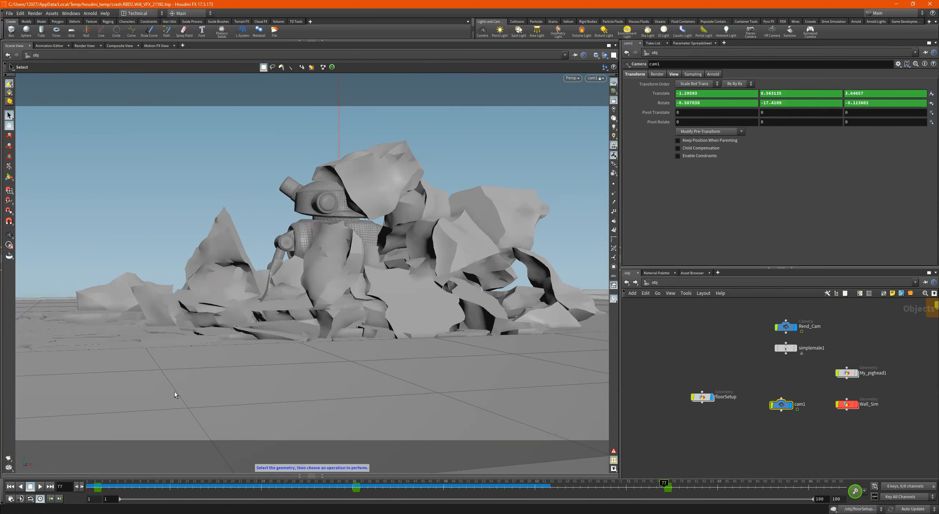
# - Render a flipbook to MPlay from $RFSTART to $RFEND through cam1, and return to frame 1
pyautogui.click(7, 460)
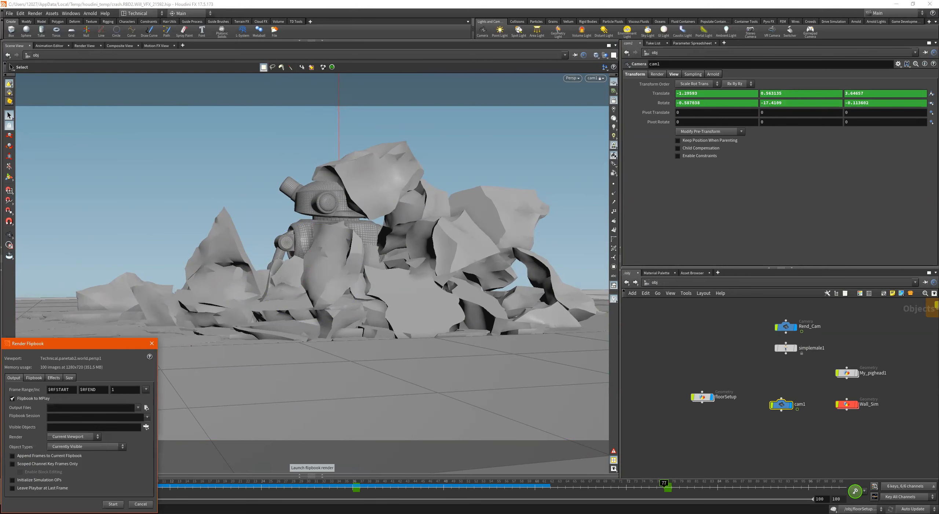
pyautogui.click(112, 504)
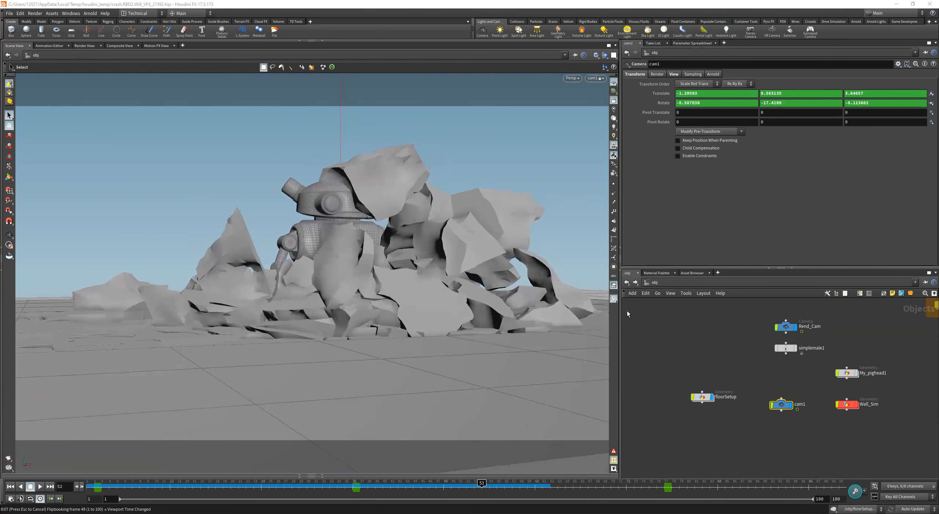
pyautogui.click(10, 487)
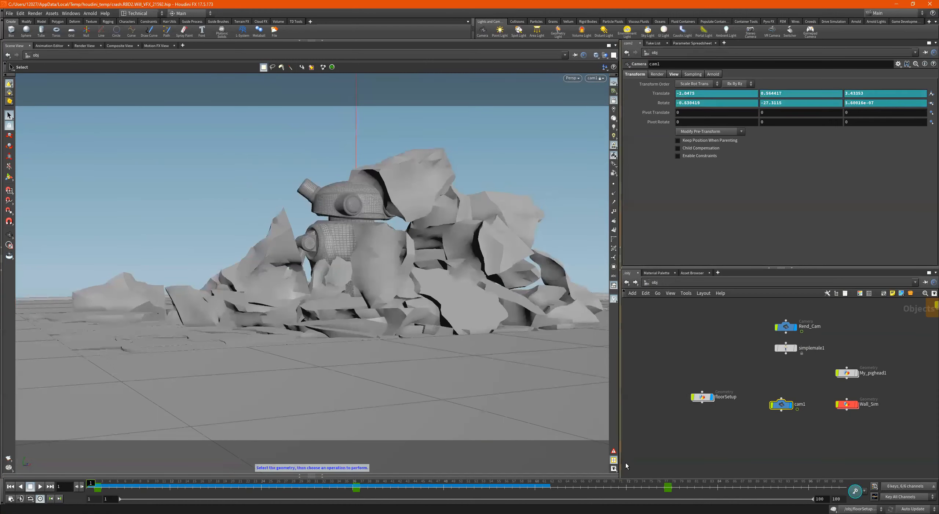
# - Display dopnet_WORLD inside floorSetup, reset its simulation, and go back to the object level
pyautogui.doubleClick(701, 396)
pyautogui.moveTo(742, 428)
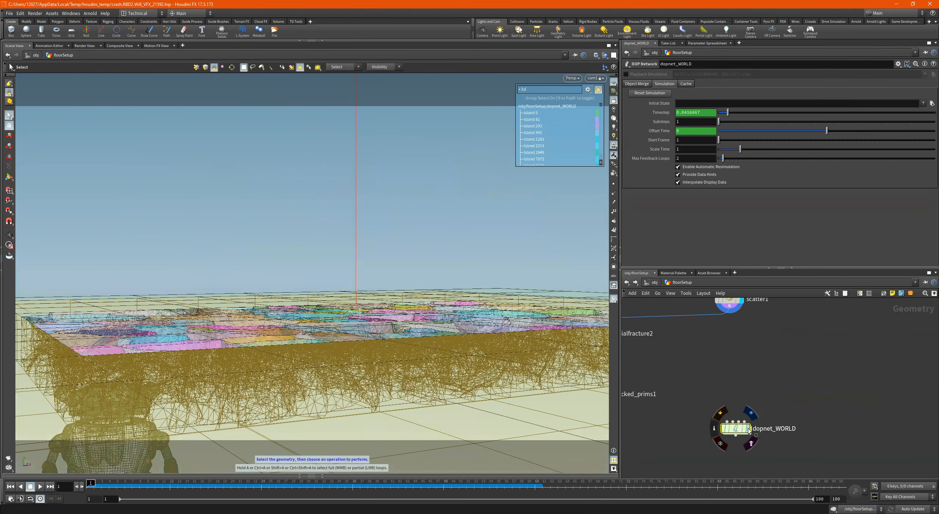
pyautogui.click(749, 428)
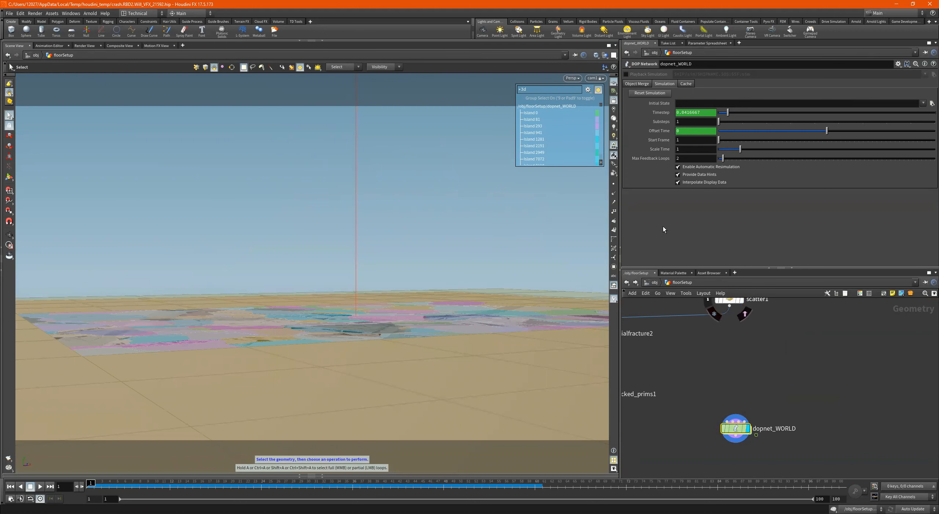
pyautogui.click(650, 92)
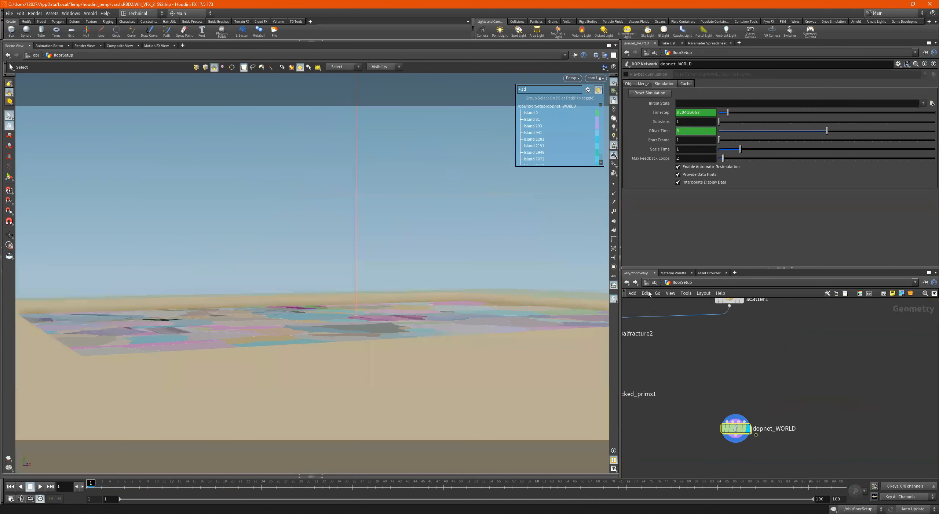
pyautogui.click(655, 281)
pyautogui.click(698, 363)
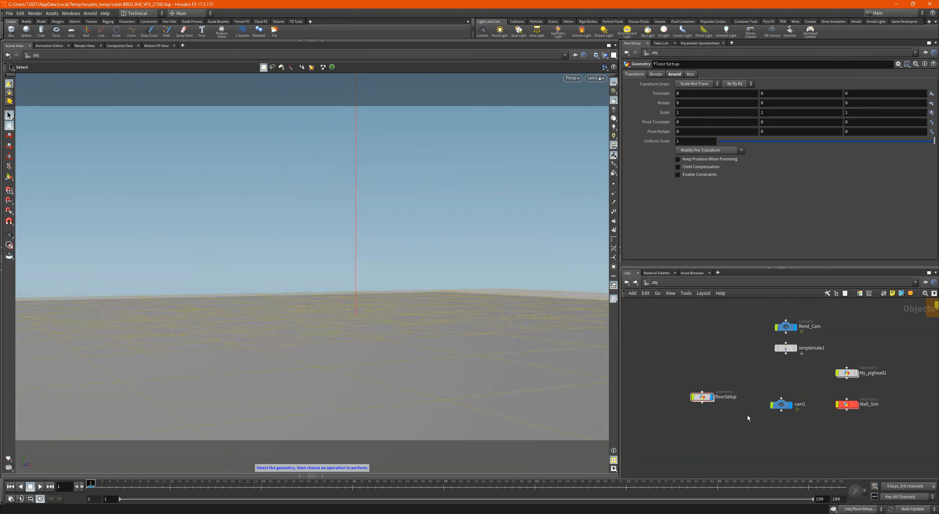
# - Select floorSetup, show its transform handles briefly, and hide them again with the Select tool
pyautogui.click(702, 396)
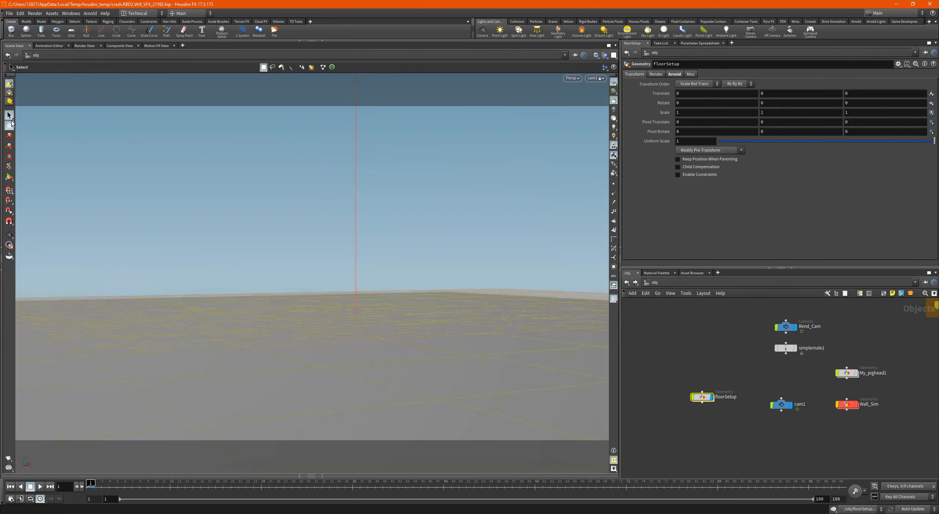
pyautogui.click(8, 175)
pyautogui.click(7, 113)
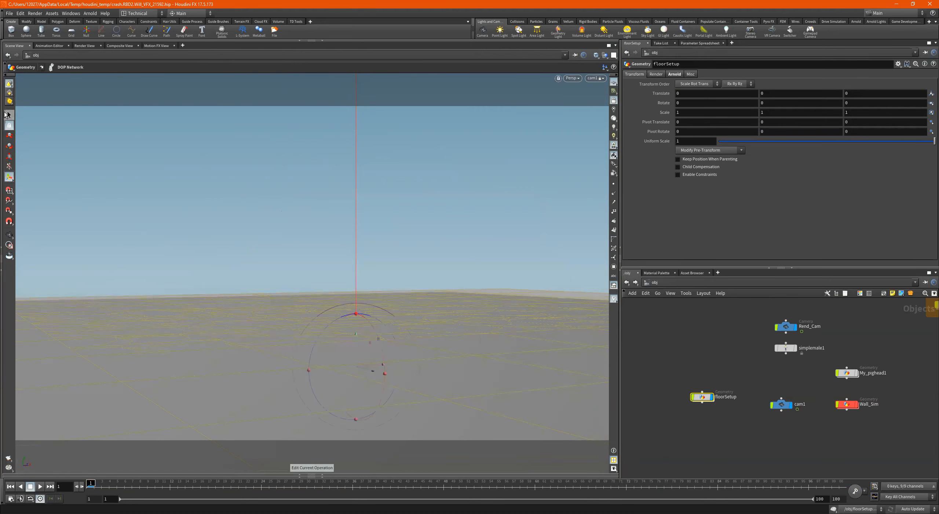
pyautogui.click(821, 403)
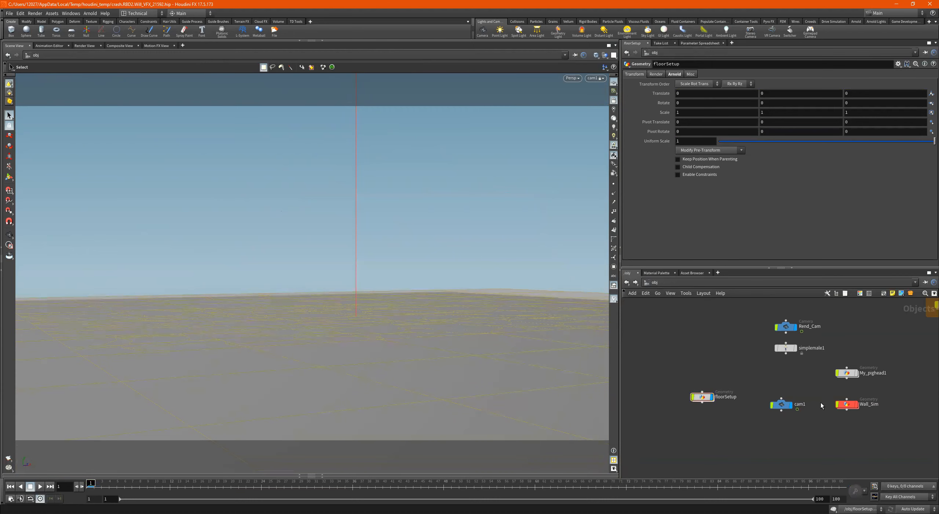
# - Check the selection of cam1, Wall_Sim and simplemale1, clear it, and launch a new flipbook render through cam1
pyautogui.click(782, 404)
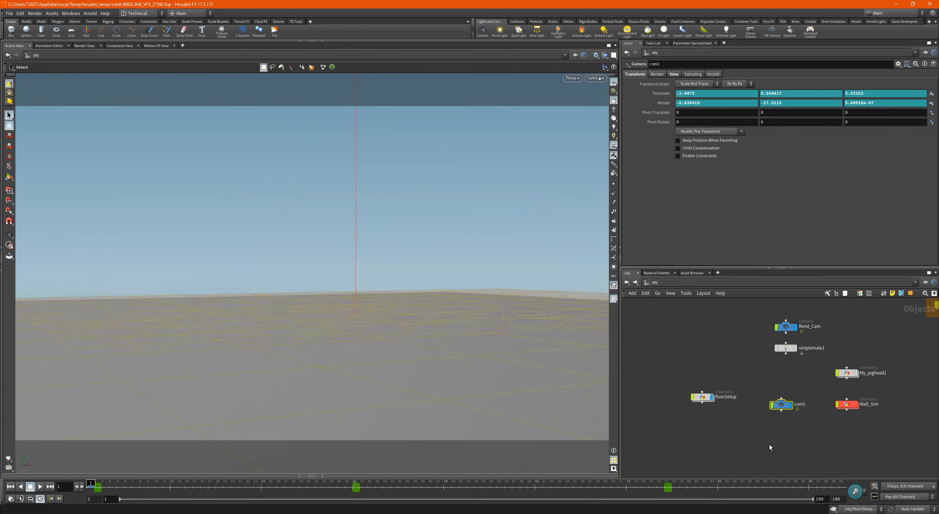
pyautogui.click(792, 424)
pyautogui.click(865, 406)
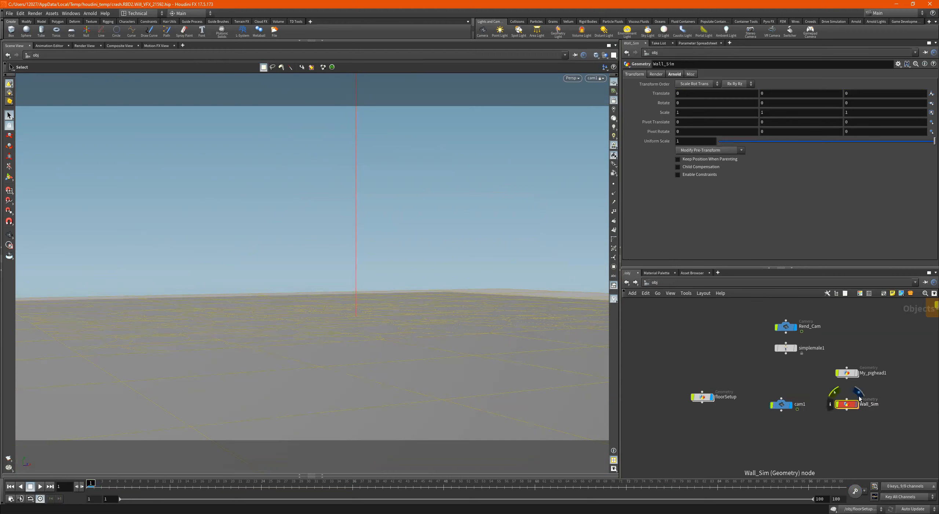
pyautogui.click(785, 348)
pyautogui.click(798, 374)
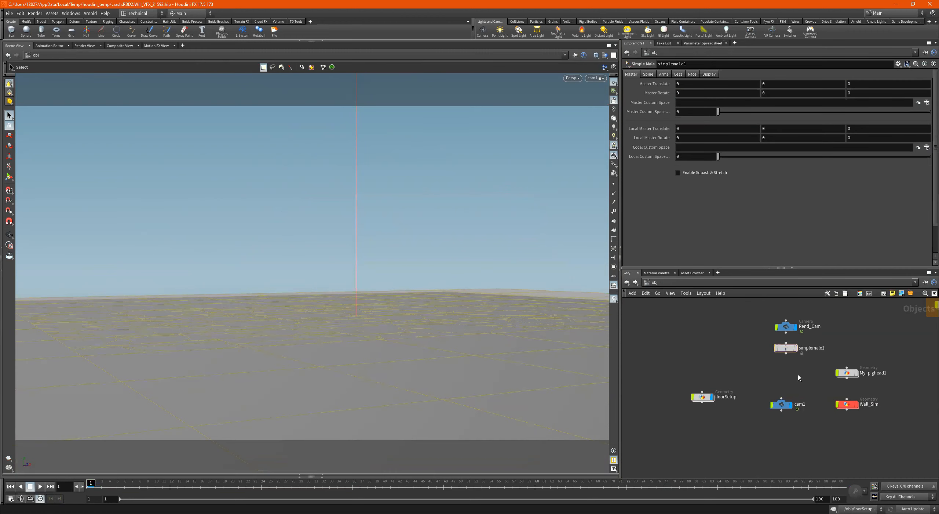
pyautogui.click(9, 458)
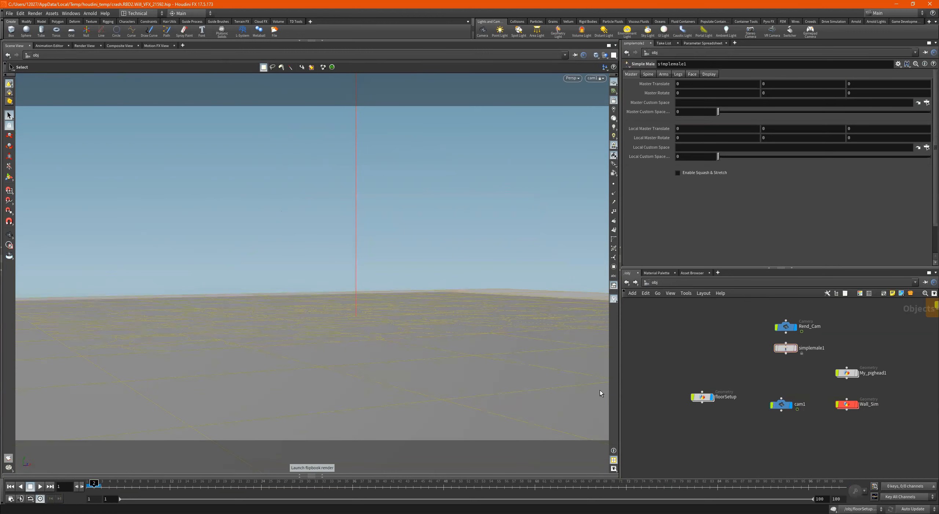
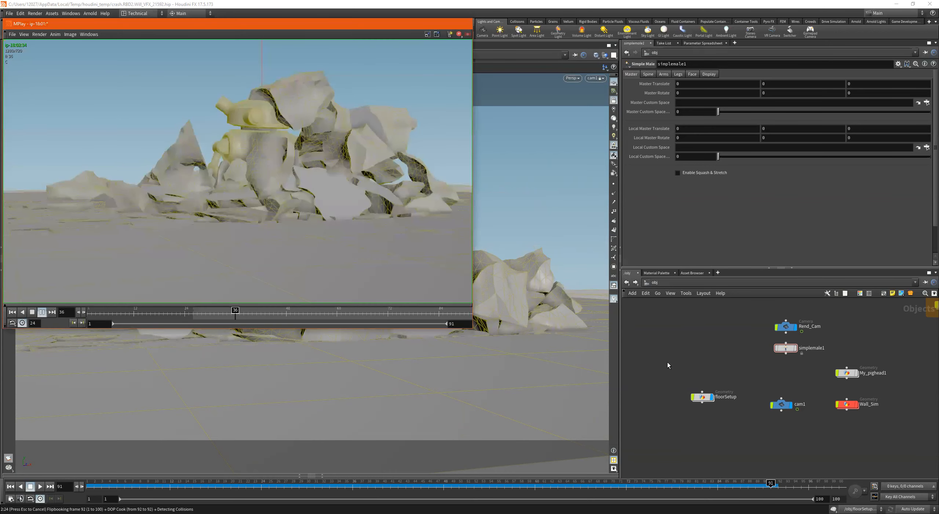
# - Inside floorSetup, insert a Material node between OUT_UV_Ground and transform2 and display it
pyautogui.doubleClick(702, 398)
pyautogui.moveTo(702, 379); pyautogui.dragTo(737, 432, button='middle')
pyautogui.scroll(5, 727, 386)
pyautogui.scroll(3, 717, 376)
pyautogui.scroll(-3, 669, 339)
pyautogui.moveTo(667, 337); pyautogui.dragTo(697, 426, button='middle')
pyautogui.scroll(3, 726, 404)
pyautogui.moveTo(743, 384); pyautogui.dragTo(738, 369)
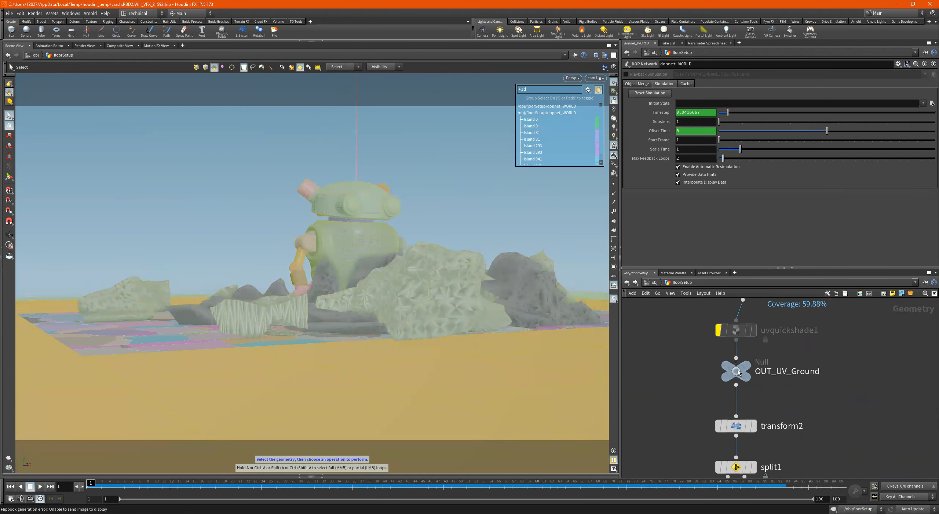
pyautogui.press('Tab')
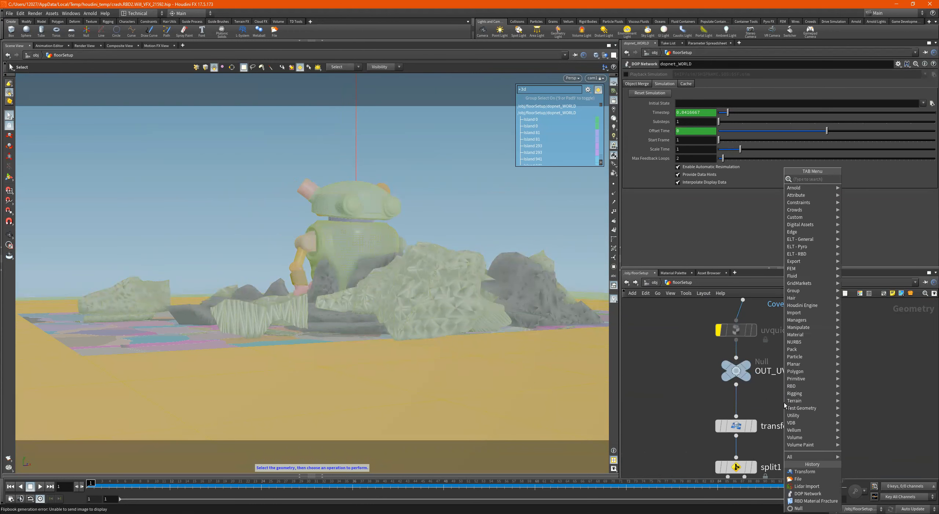
pyautogui.write('mater')
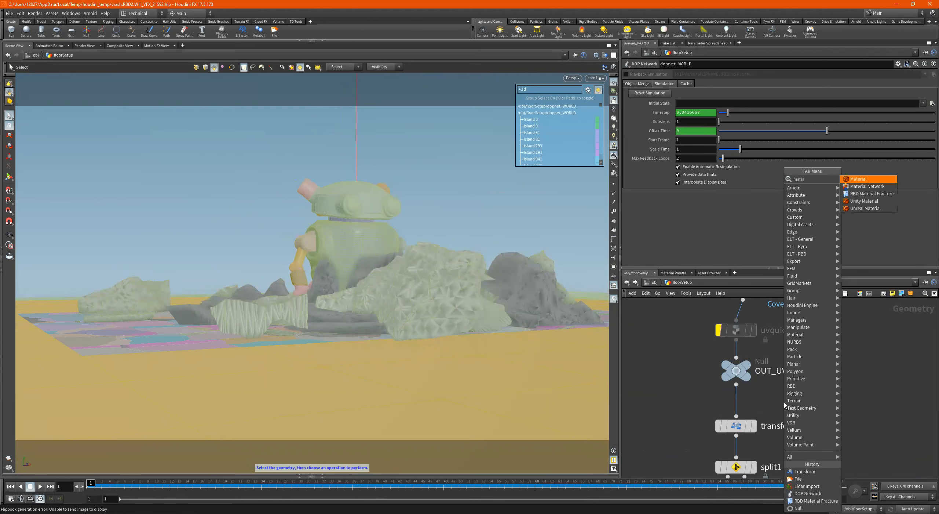
pyautogui.press('Return')
pyautogui.click(784, 402)
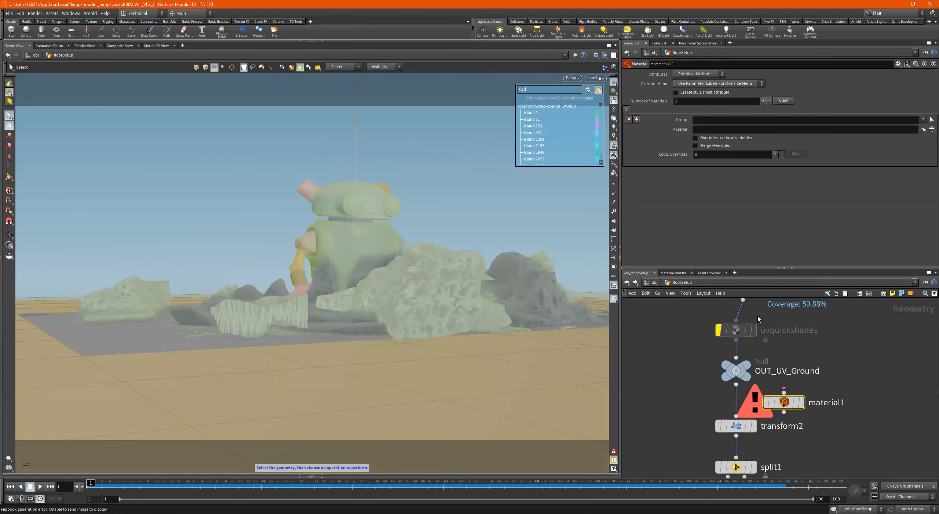
pyautogui.moveTo(783, 403); pyautogui.dragTo(735, 404)
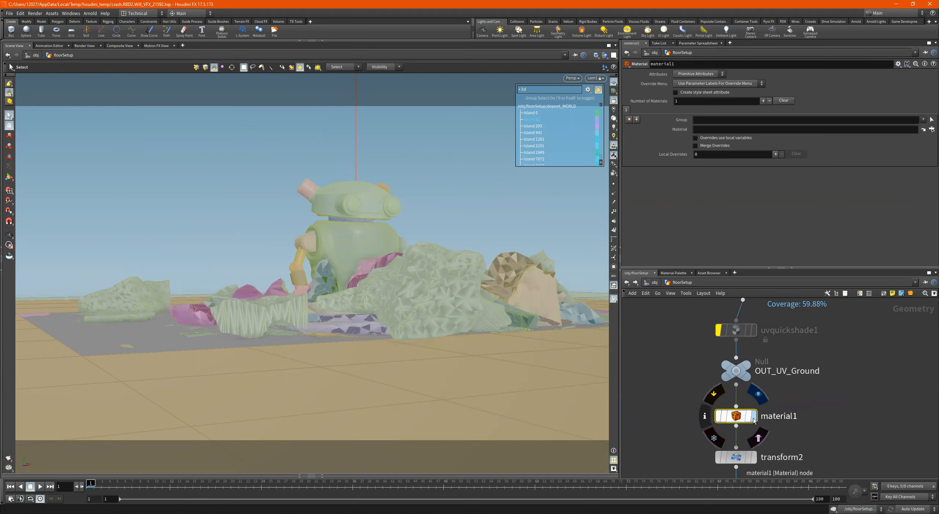
pyautogui.click(754, 416)
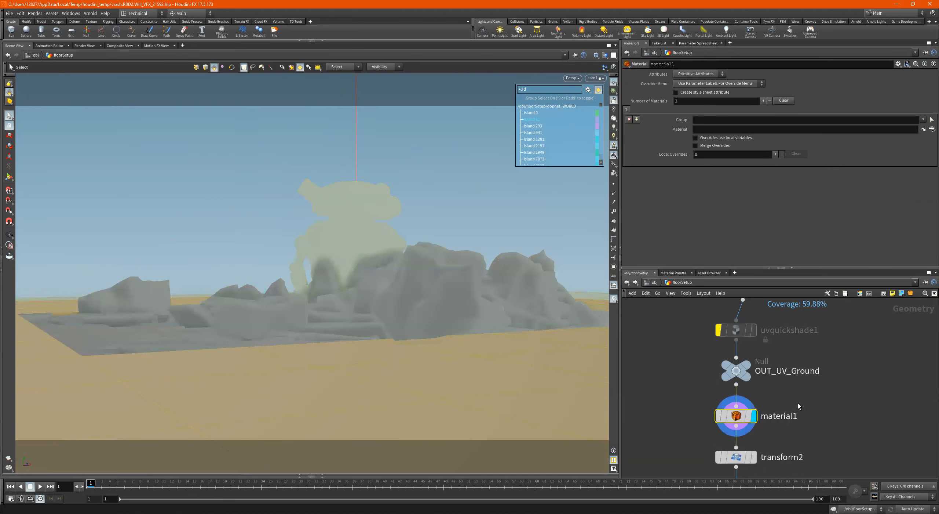
pyautogui.scroll(-5, 798, 403)
pyautogui.moveTo(807, 421)
pyautogui.mouseDown(button='middle')
pyautogui.moveTo(810, 392)
pyautogui.moveTo(809, 422)
pyautogui.mouseUp(button='middle')
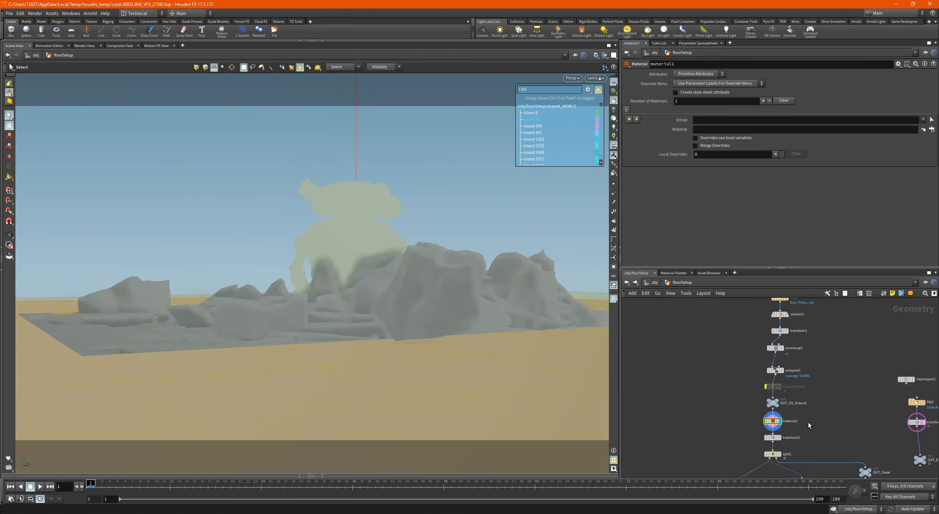
pyautogui.scroll(4, 809, 422)
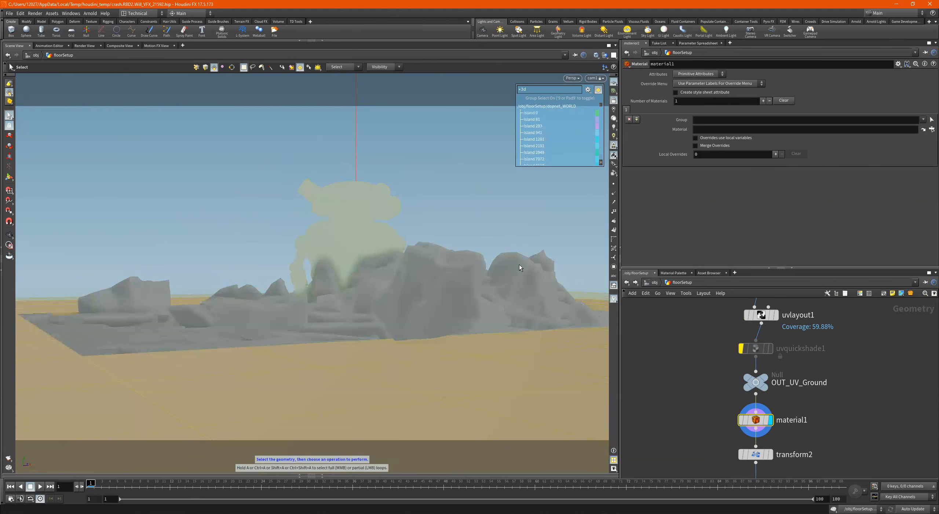
pyautogui.click(361, 189)
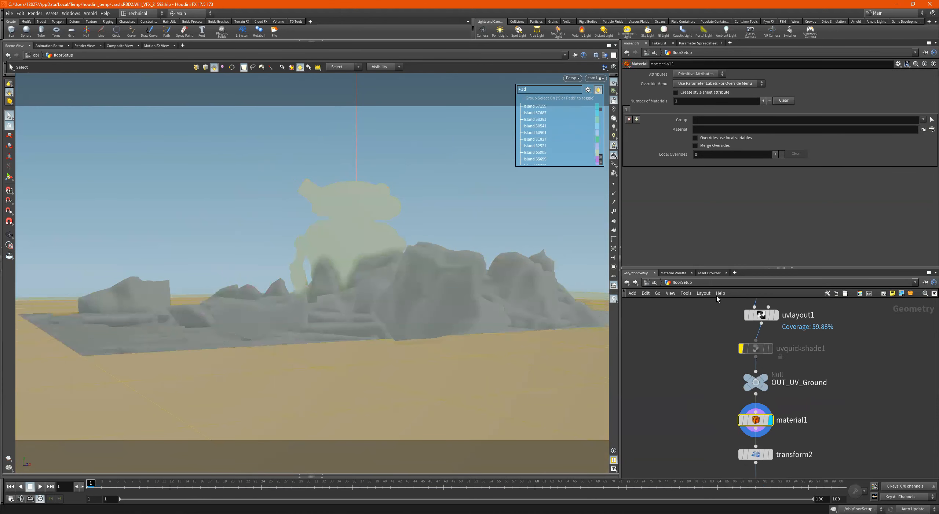
pyautogui.click(676, 273)
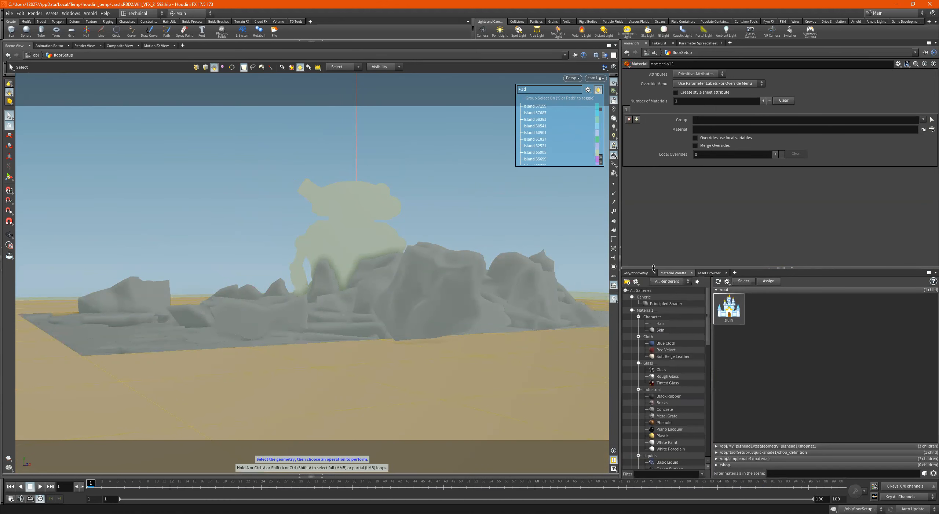
pyautogui.click(640, 273)
pyautogui.click(709, 280)
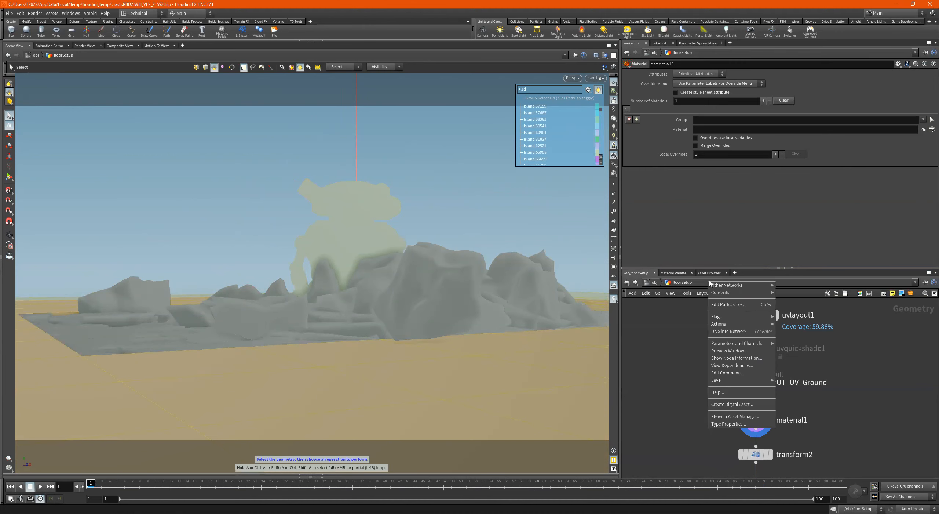
pyautogui.click(650, 285)
pyautogui.click(650, 285)
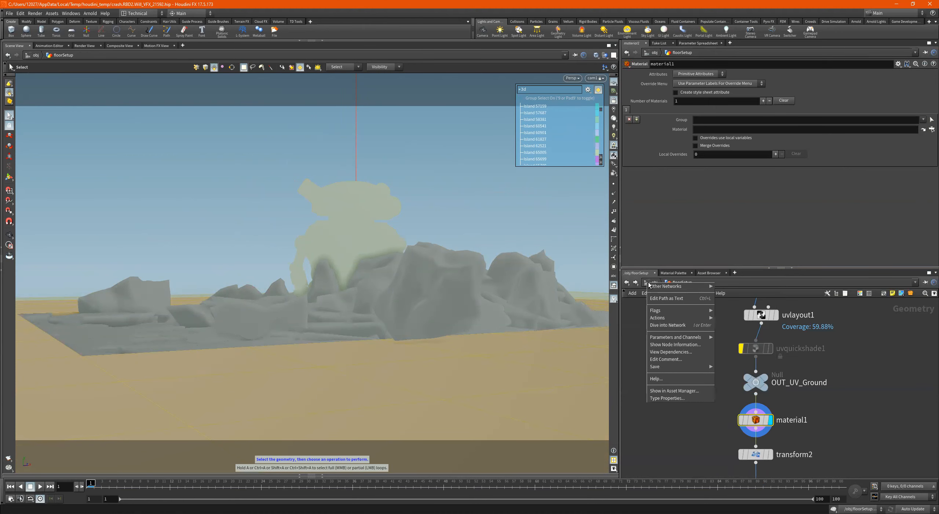
pyautogui.click(634, 318)
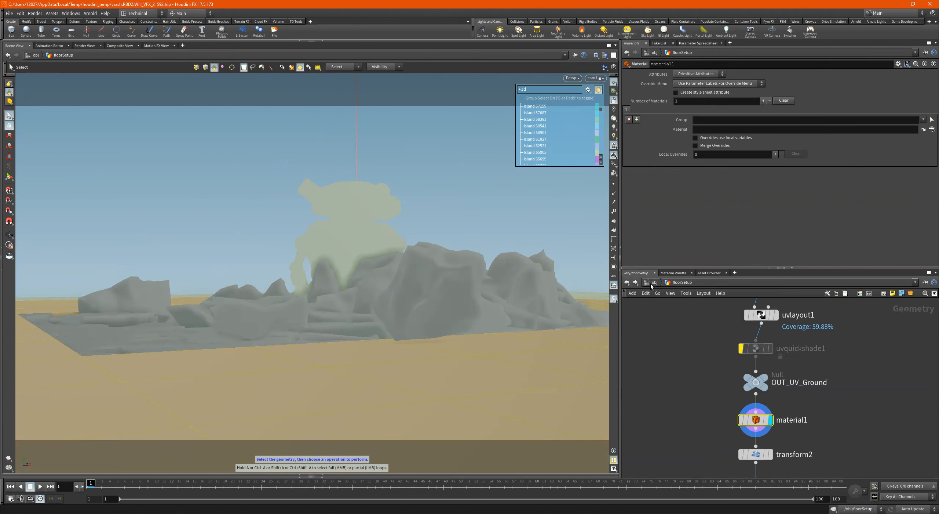
# - In the mat network, create a Principled Shader beside the existing shader and name it eddieShade
pyautogui.click(651, 282)
pyautogui.click(652, 281)
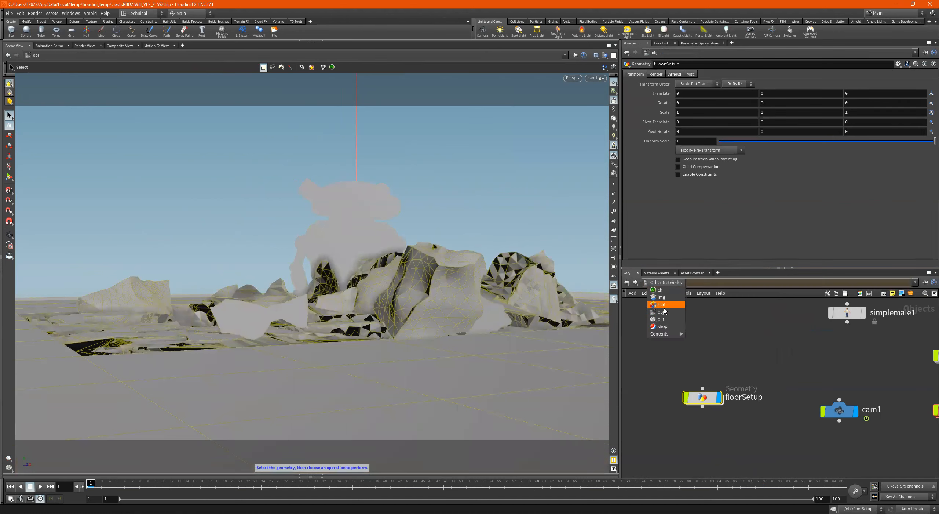
pyautogui.press('Return')
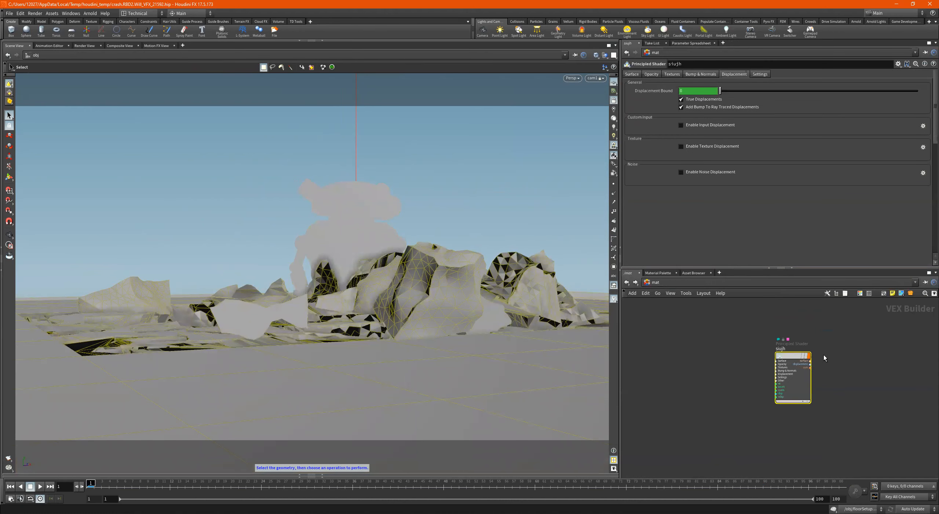
pyautogui.press('Tab')
pyautogui.write('princ')
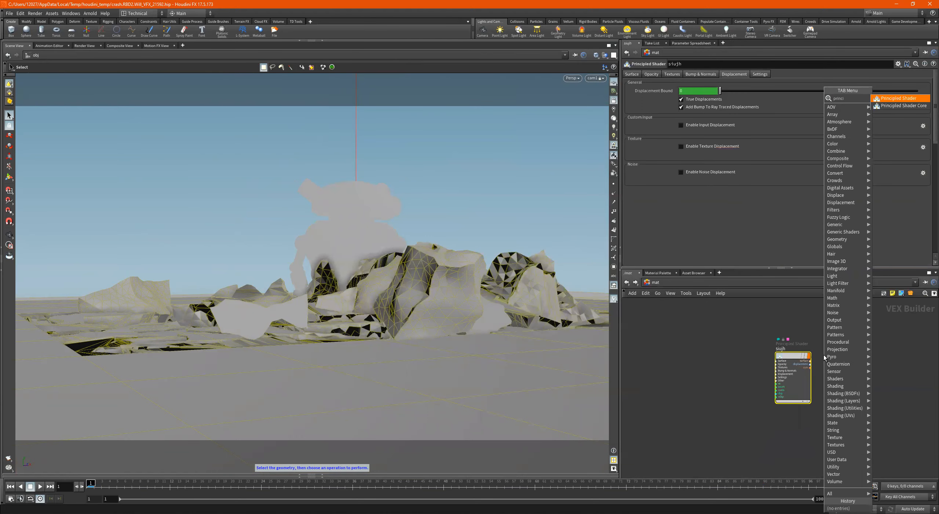
pyautogui.press('Return')
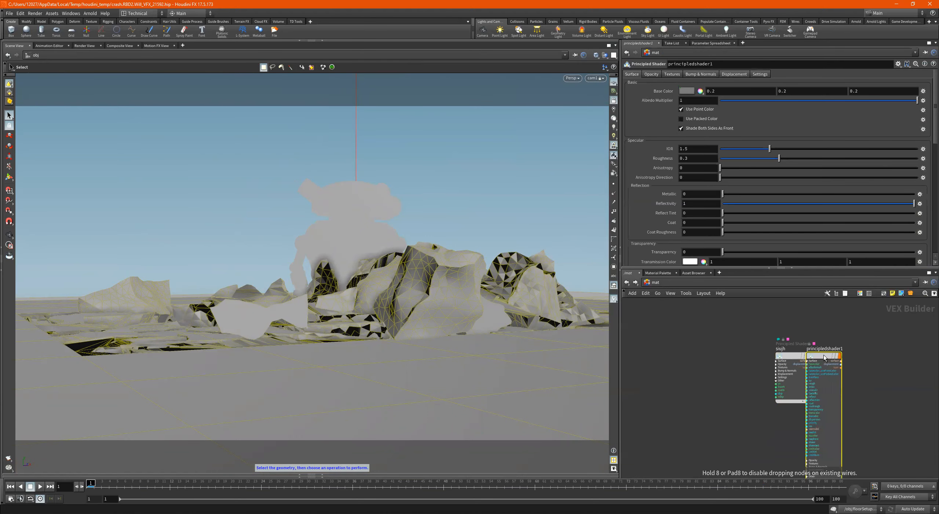
pyautogui.moveTo(824, 354); pyautogui.dragTo(719, 326)
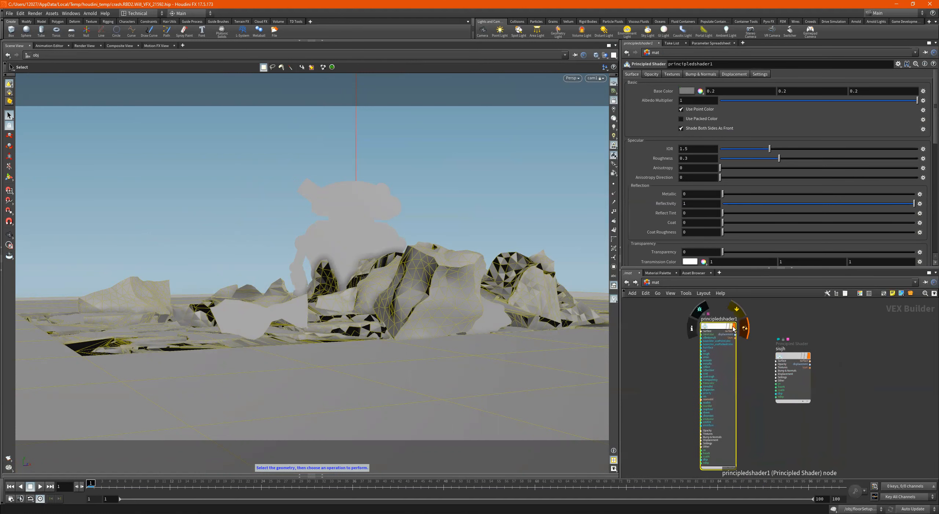
pyautogui.doubleClick(727, 319)
pyautogui.write('e')
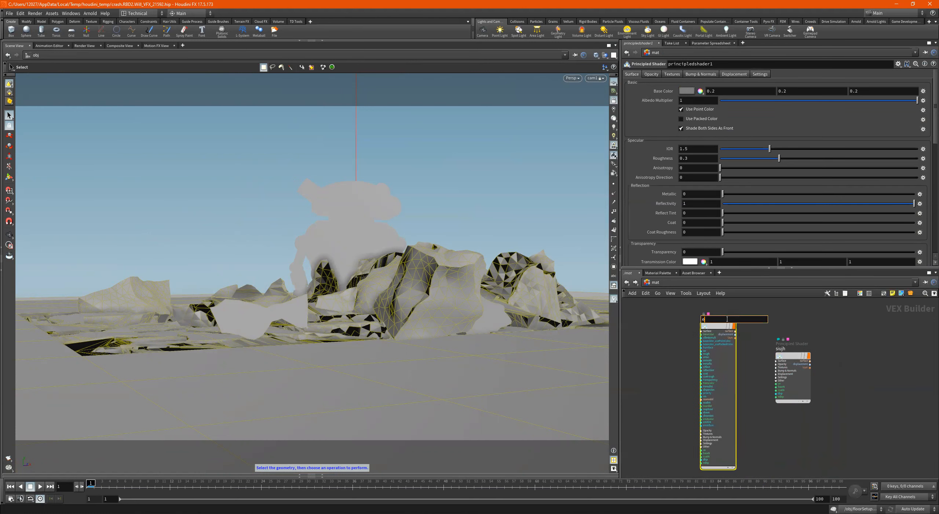
pyautogui.write('ddieShade')
pyautogui.press('Return')
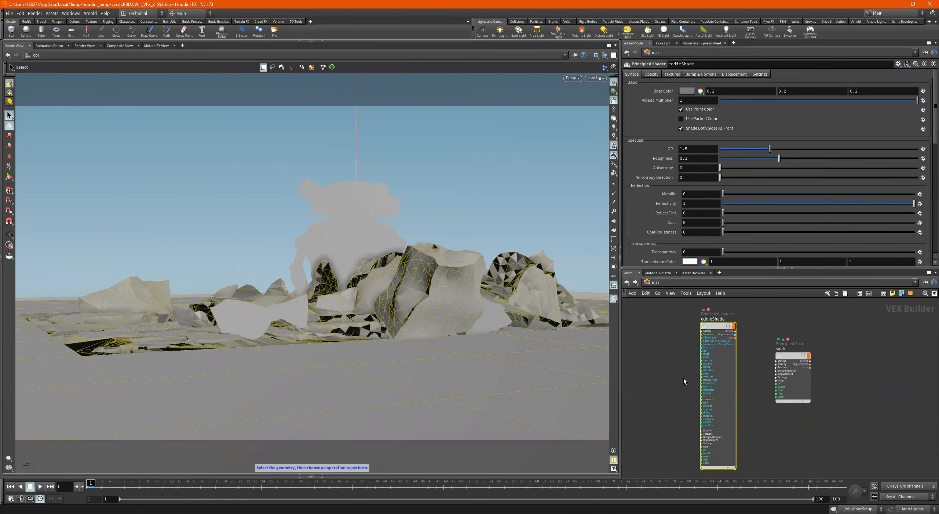
# - Add a Texture node and connect its colour output to the base color of eddieShade
pyautogui.press('Tab')
pyautogui.write('fil')
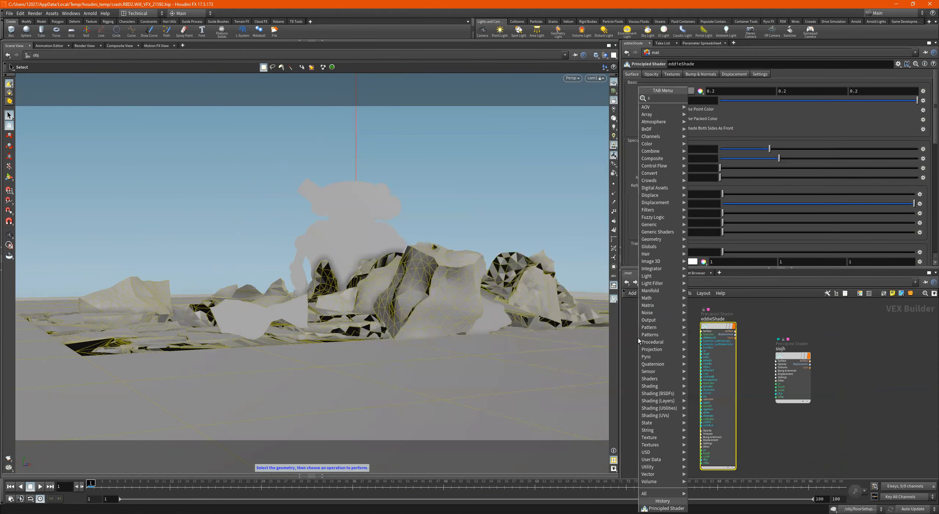
pyautogui.press('BackSpace')
pyautogui.press('BackSpace')
pyautogui.press('BackSpace')
pyautogui.write('texture')
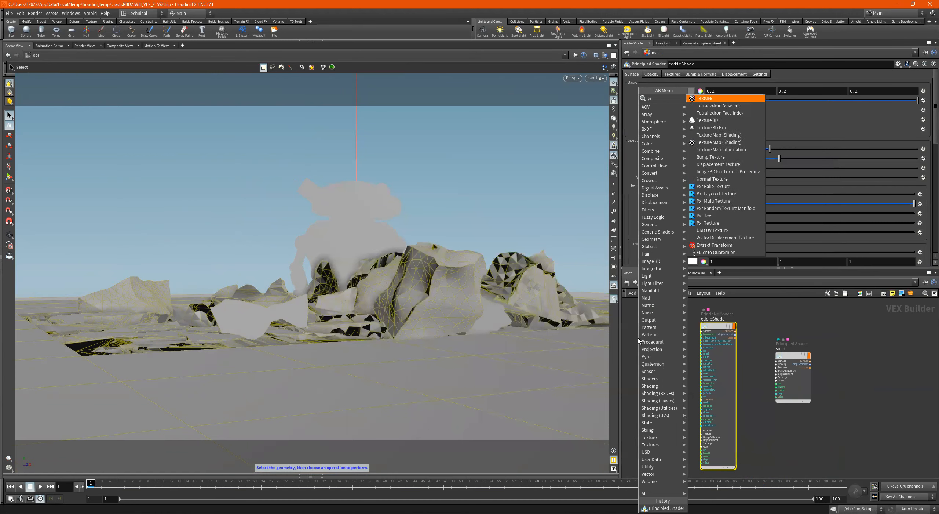
pyautogui.press('Return')
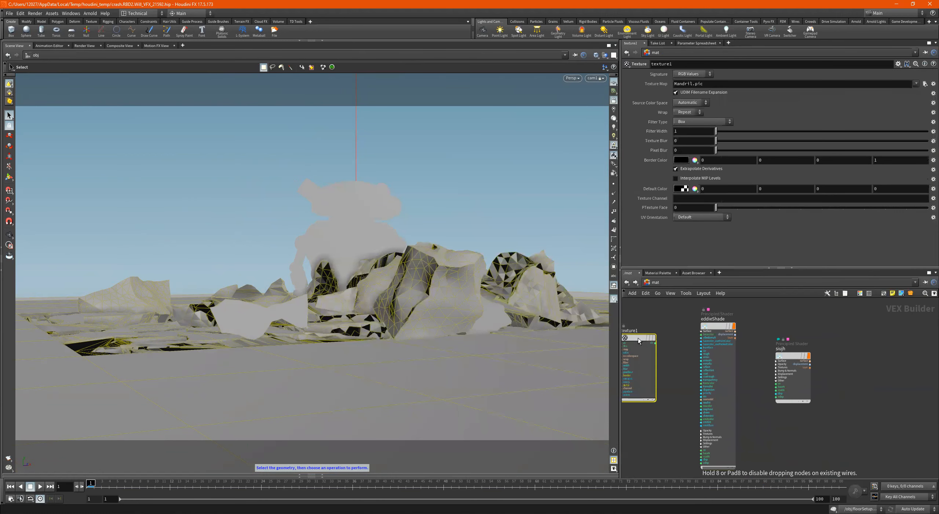
pyautogui.scroll(4, 658, 343)
pyautogui.moveTo(649, 344); pyautogui.dragTo(714, 331)
pyautogui.scroll(-4, 699, 332)
pyautogui.scroll(4, 680, 327)
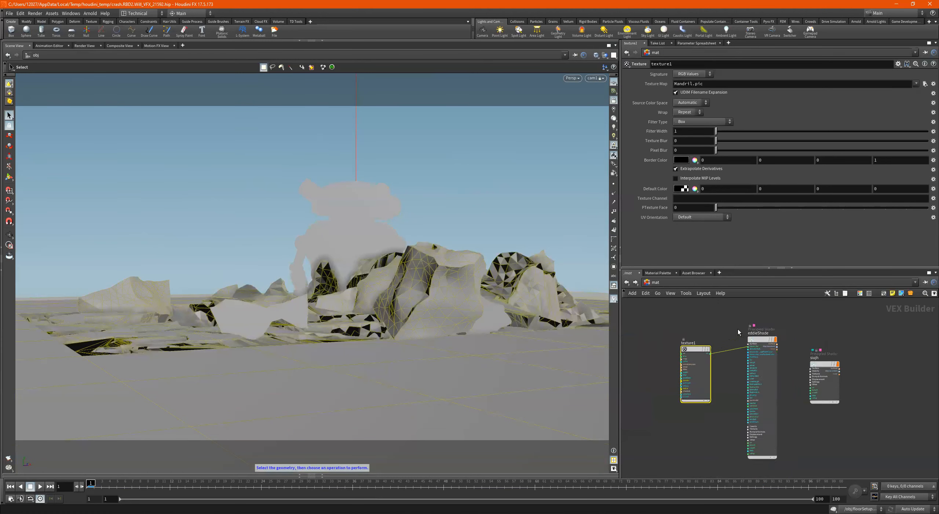
pyautogui.click(768, 386)
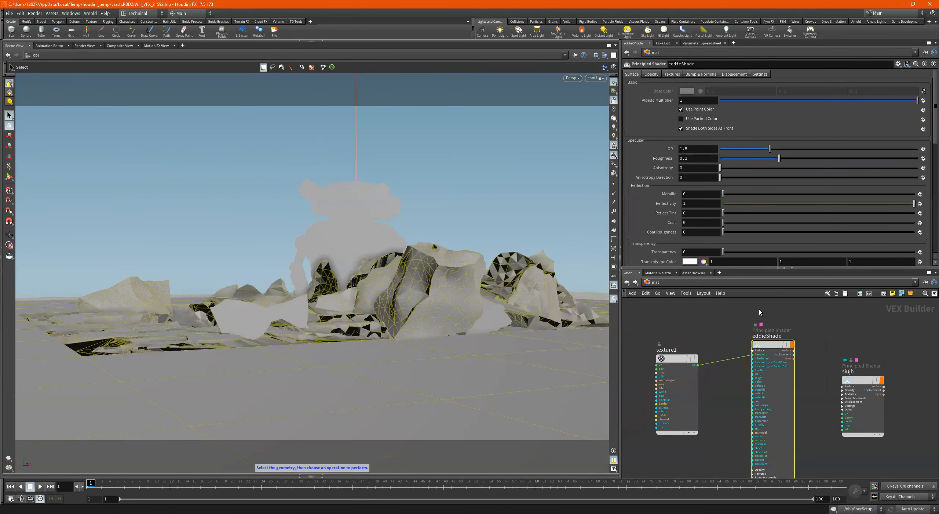
# - Return to the floorSetup network and set the material1 node's group to pPlane1 outer_chunk
pyautogui.click(651, 282)
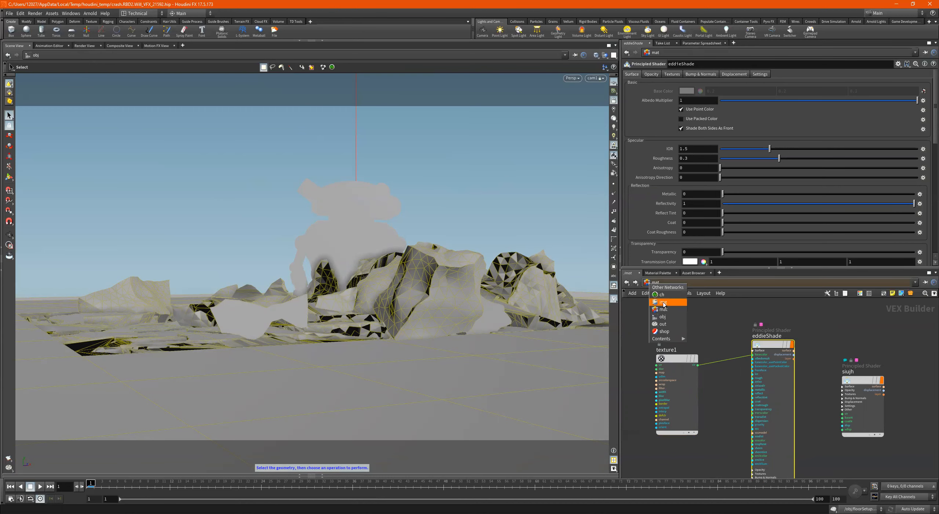
pyautogui.click(663, 323)
pyautogui.click(647, 281)
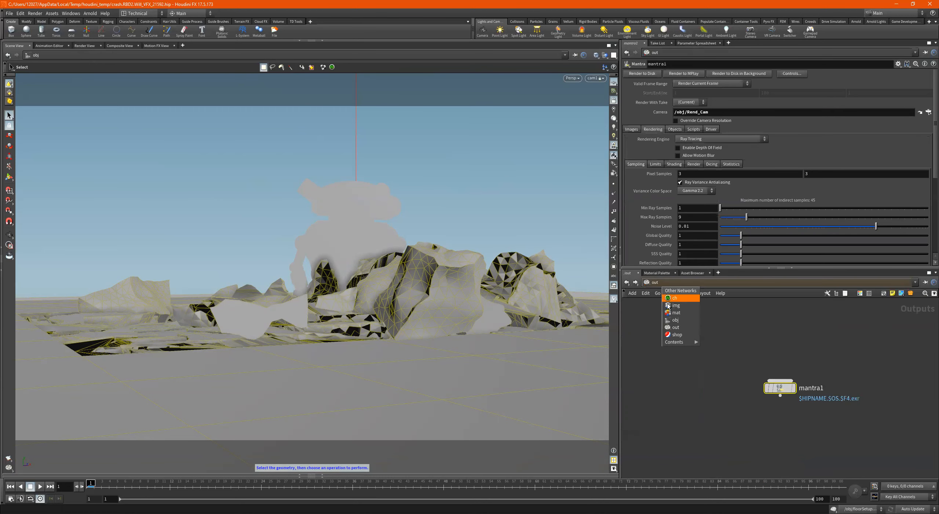
pyautogui.click(681, 321)
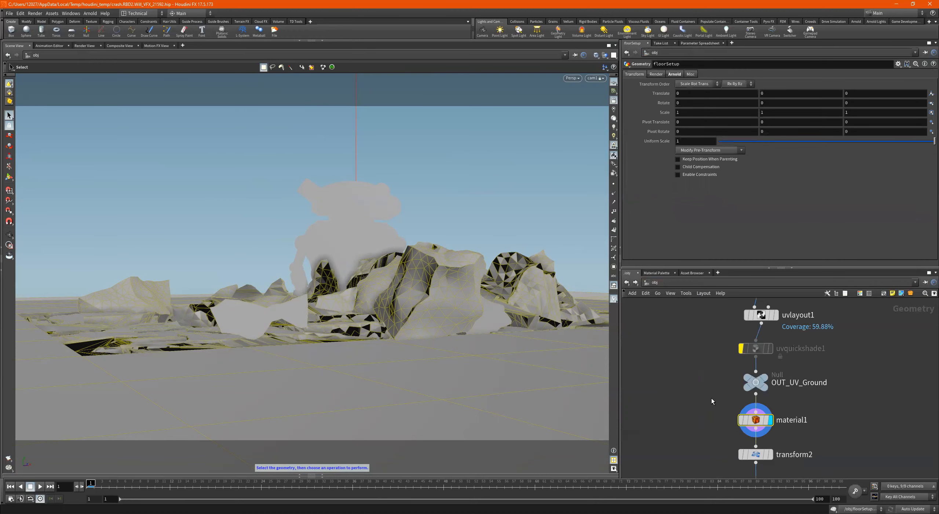
pyautogui.moveTo(711, 423); pyautogui.dragTo(711, 423)
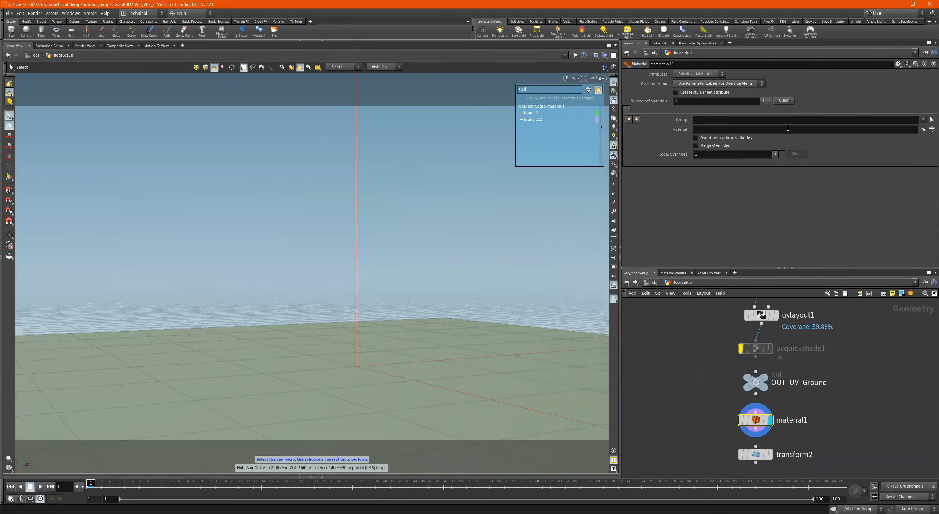
pyautogui.click(923, 120)
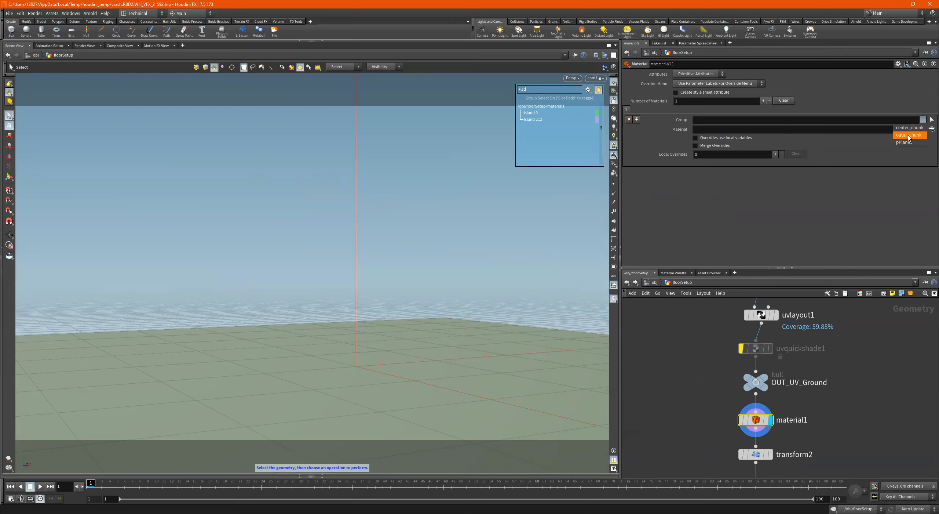
pyautogui.click(819, 118)
pyautogui.click(923, 119)
pyautogui.click(923, 120)
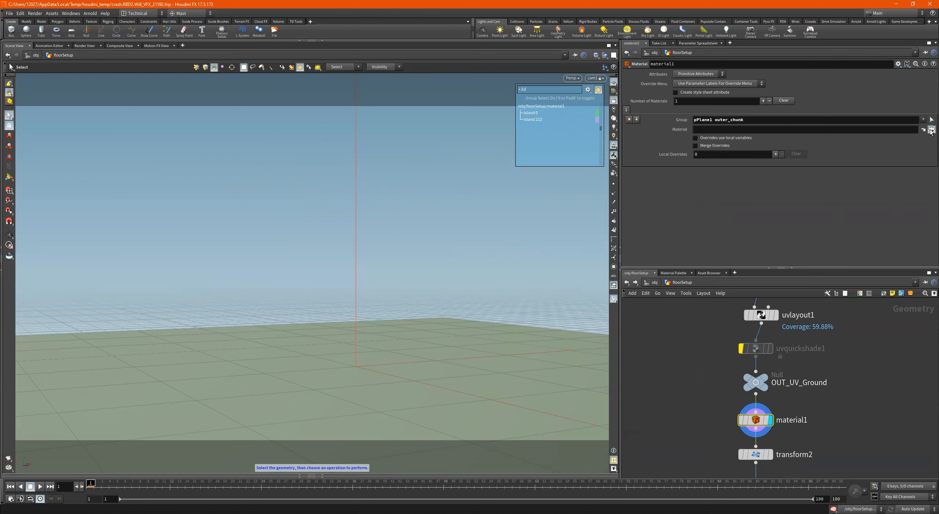
# - Assign /mat/eddieShade as the material on the material1 node
pyautogui.click(932, 129)
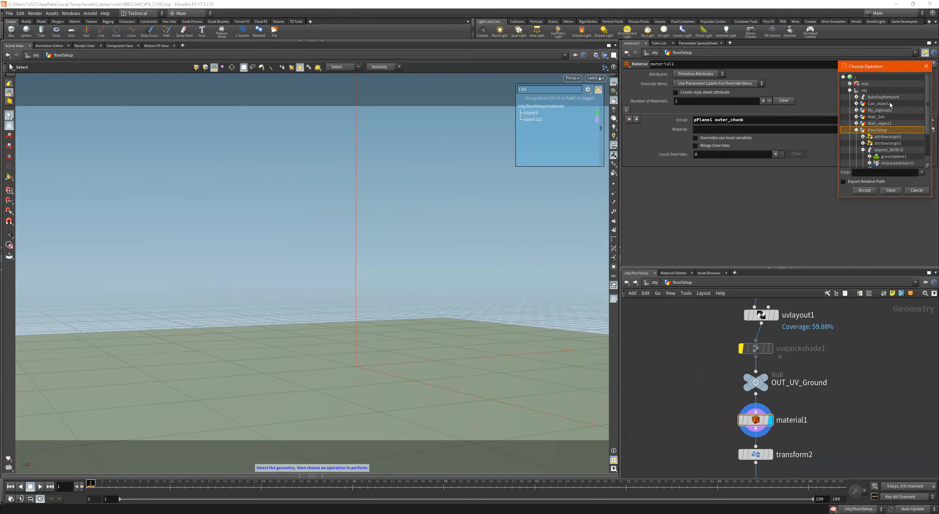
pyautogui.click(850, 84)
pyautogui.doubleClick(871, 90)
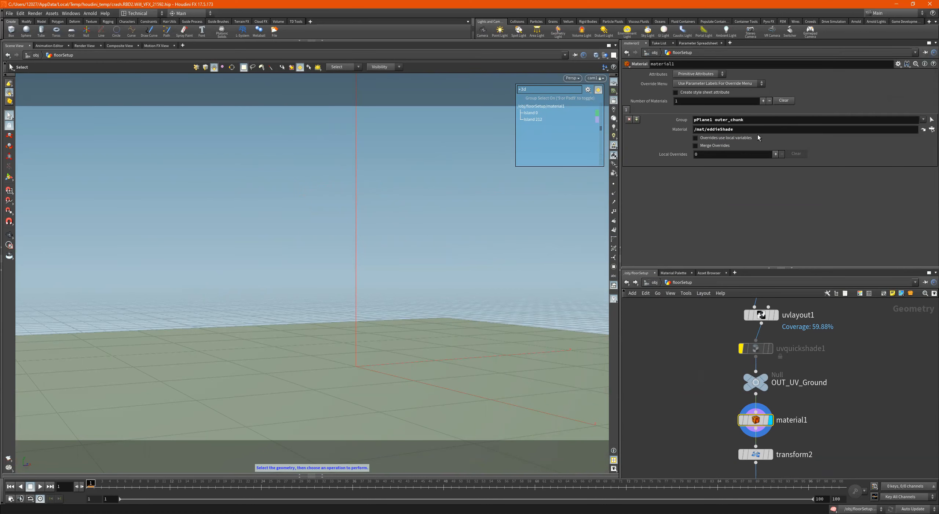
# - Display dopnet_WORLD in the floorSetup network
pyautogui.scroll(-5, 813, 369)
pyautogui.moveTo(844, 409); pyautogui.dragTo(845, 362, button='middle')
pyautogui.moveTo(828, 431); pyautogui.dragTo(830, 378, button='middle')
pyautogui.scroll(3, 830, 378)
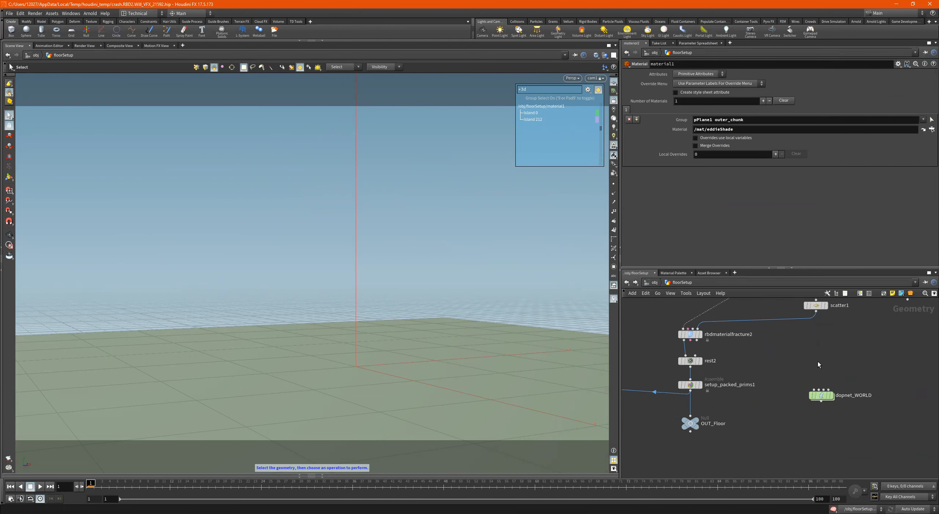
pyautogui.moveTo(831, 447); pyautogui.dragTo(831, 447)
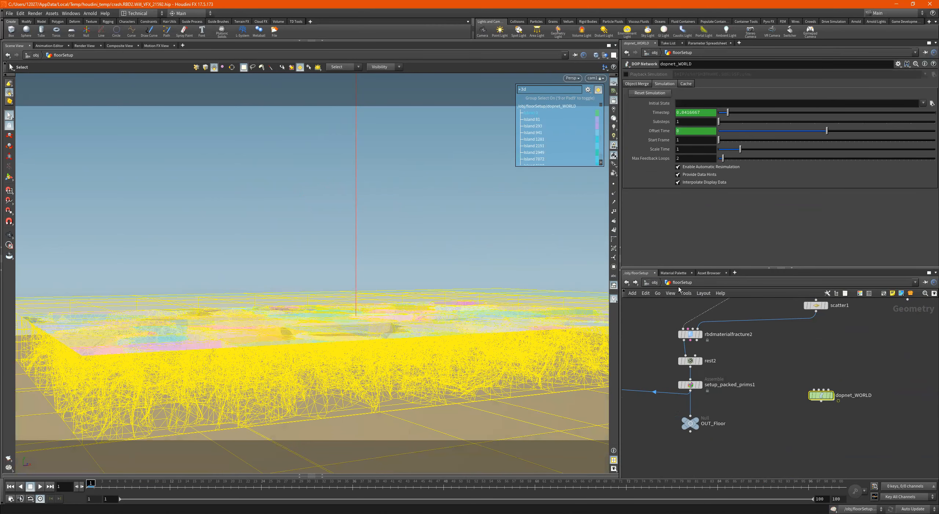
# - Display attribwrangle1 in the floorSetup network and review its active-attribute expression
pyautogui.keyDown('alt'); pyautogui.moveTo(486, 262); pyautogui.dragTo(405, 323); pyautogui.keyUp('alt')
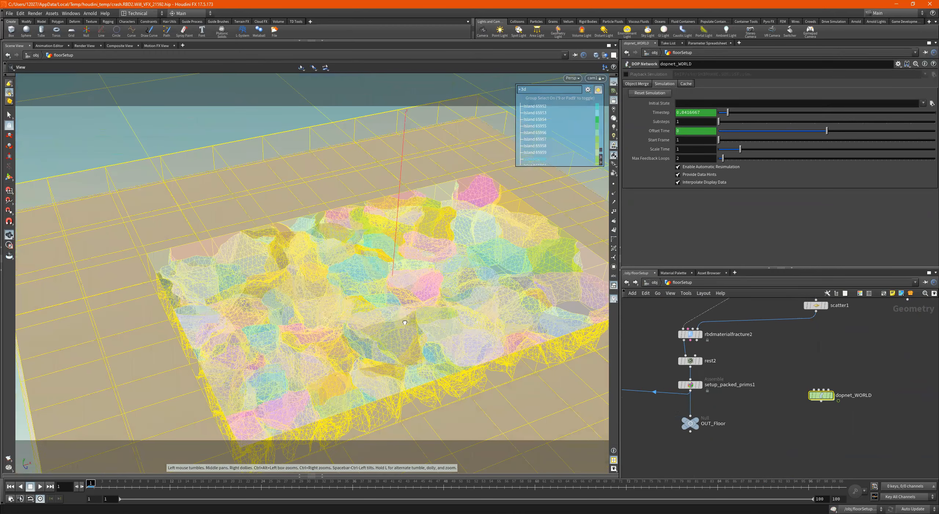
pyautogui.keyDown('alt'); pyautogui.moveTo(456, 296); pyautogui.dragTo(461, 290); pyautogui.keyUp('alt')
pyautogui.keyDown('alt'); pyautogui.moveTo(456, 254); pyautogui.dragTo(481, 234); pyautogui.keyUp('alt')
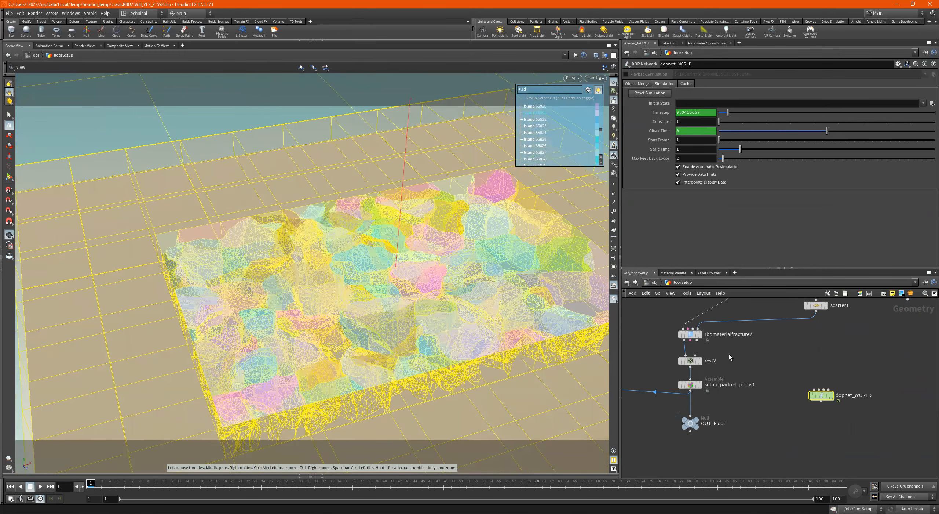
pyautogui.moveTo(739, 359); pyautogui.dragTo(858, 359, button='middle')
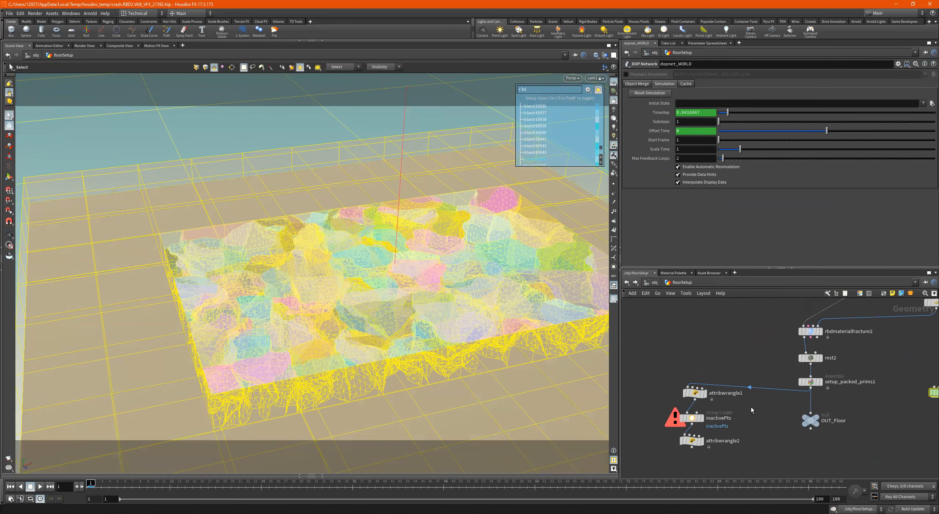
pyautogui.moveTo(724, 421); pyautogui.dragTo(738, 374, button='middle')
pyautogui.moveTo(745, 310); pyautogui.dragTo(690, 431)
pyautogui.click(713, 348)
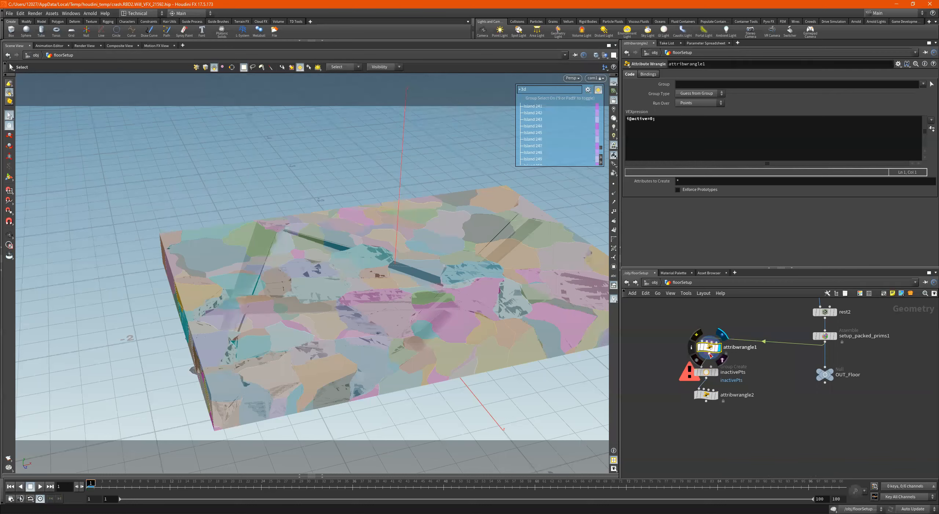
# - Display the inactivePts group node and attribwrangle2, and examine their settings and the fractured slab
pyautogui.click(716, 373)
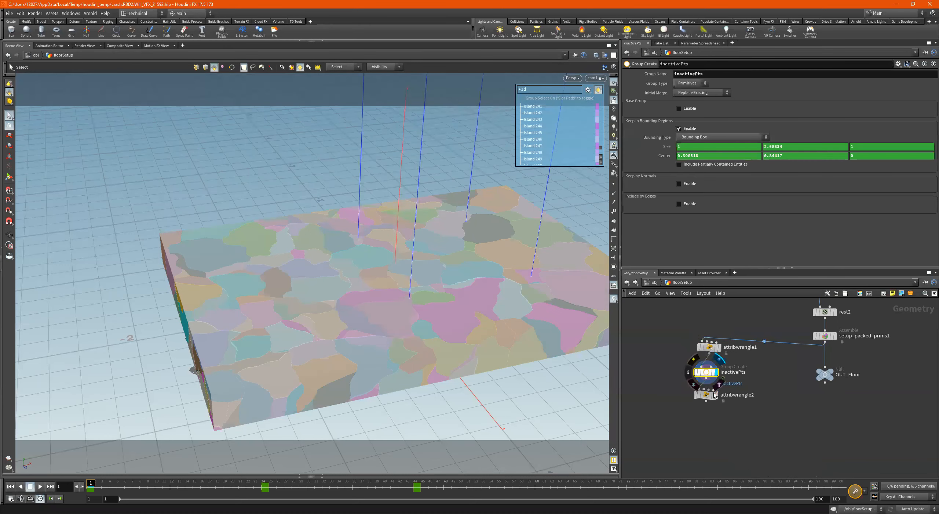
pyautogui.click(715, 396)
pyautogui.press('Escape')
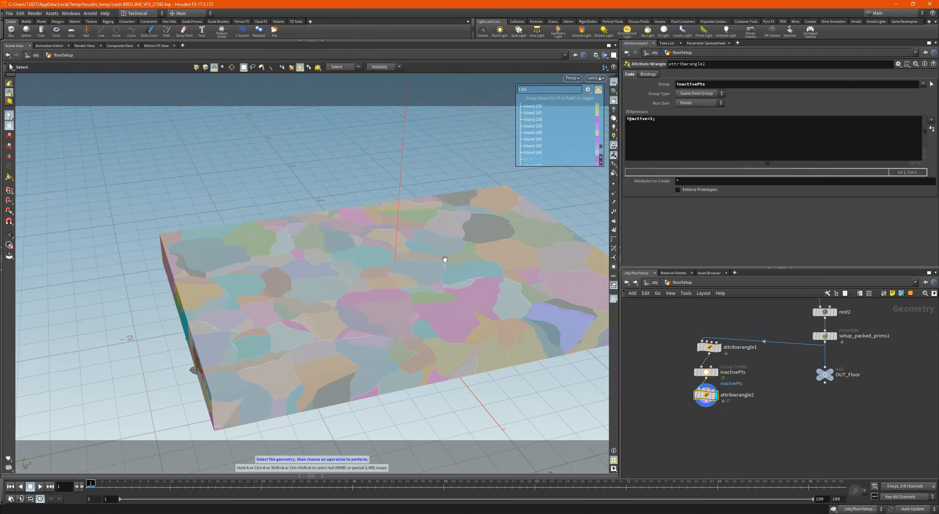
pyautogui.scroll(-3, 433, 253)
pyautogui.moveTo(423, 245); pyautogui.dragTo(447, 317)
pyautogui.moveTo(473, 285); pyautogui.dragTo(446, 298)
pyautogui.press('s')
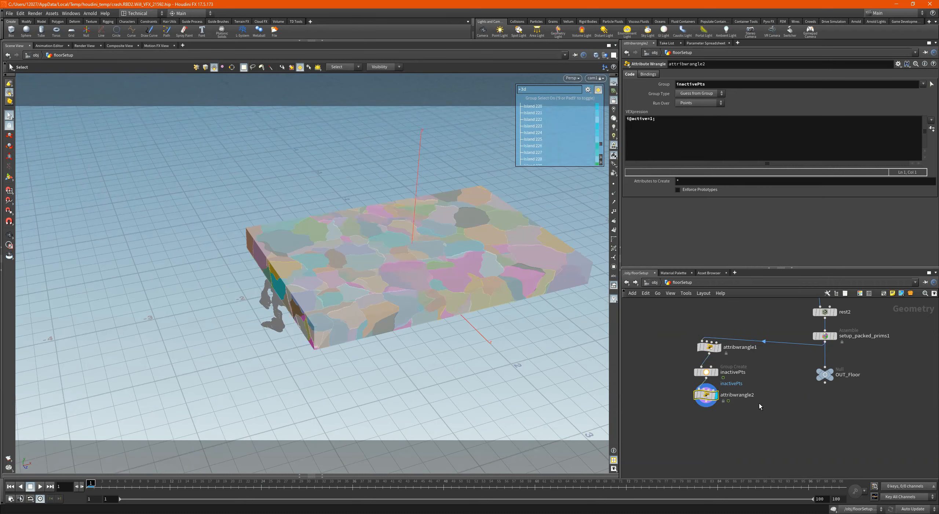
# - Return to the start of the floorSetup chain and inspect the file1 node that loads the floor geometry
pyautogui.moveTo(792, 360); pyautogui.dragTo(777, 407, button='middle')
pyautogui.scroll(-4, 777, 380)
pyautogui.moveTo(843, 386); pyautogui.dragTo(773, 405, button='middle')
pyautogui.scroll(3, 814, 413)
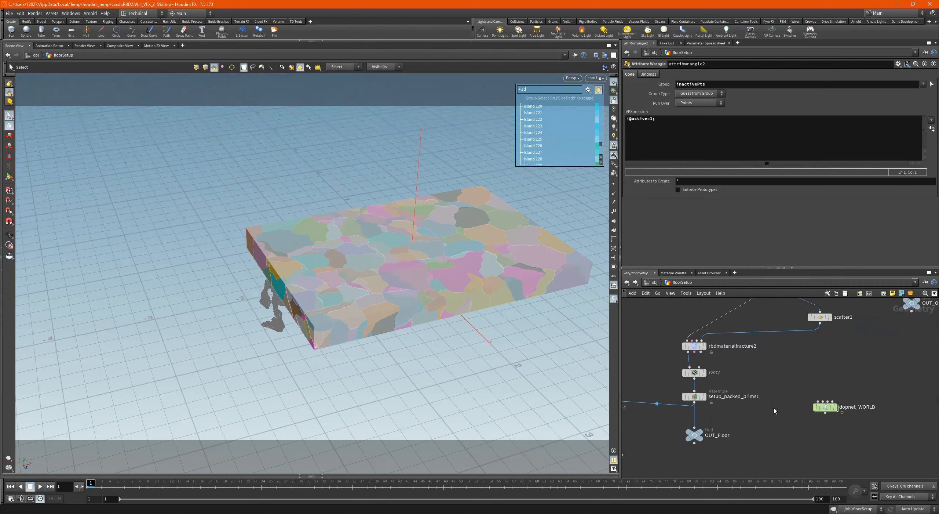
pyautogui.scroll(-3, 810, 378)
pyautogui.moveTo(810, 376); pyautogui.dragTo(803, 455, button='middle')
pyautogui.scroll(-2, 792, 391)
pyautogui.moveTo(789, 323); pyautogui.dragTo(783, 345, button='middle')
pyautogui.scroll(3, 782, 344)
pyautogui.moveTo(816, 307); pyautogui.dragTo(716, 394)
pyautogui.scroll(3, 740, 328)
pyautogui.moveTo(752, 312); pyautogui.dragTo(700, 412)
pyautogui.moveTo(719, 364); pyautogui.dragTo(696, 393)
pyautogui.click(699, 343)
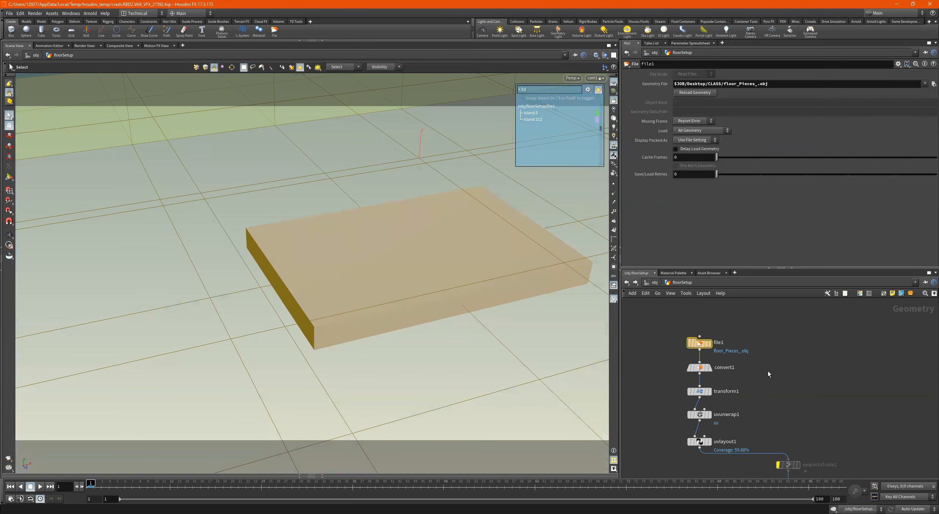
# - Inspect the convert1, transform1, uvunwrap1 and uvlayout1 nodes and their parameters one after another
pyautogui.moveTo(767, 370); pyautogui.dragTo(771, 334, button='middle')
pyautogui.click(710, 338)
pyautogui.moveTo(741, 354); pyautogui.dragTo(642, 366)
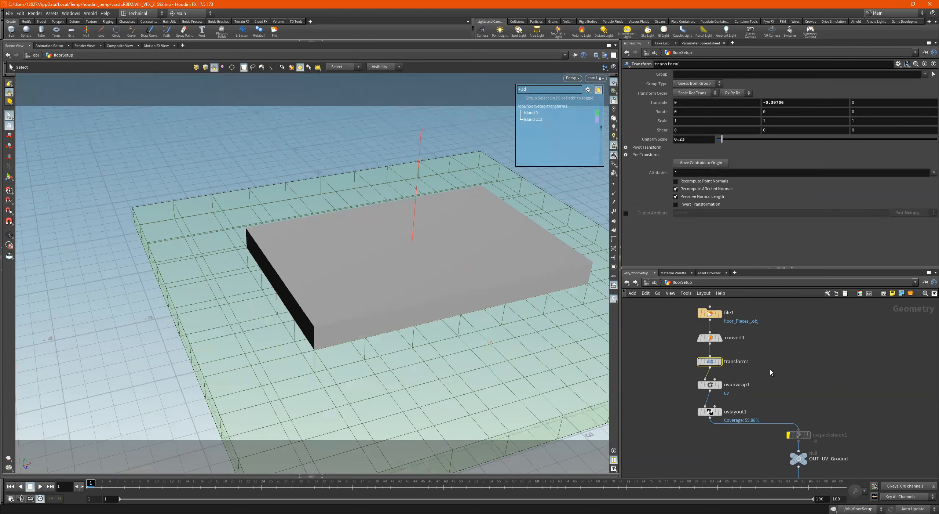
pyautogui.moveTo(773, 378); pyautogui.dragTo(769, 358, button='middle')
pyautogui.moveTo(763, 357); pyautogui.dragTo(675, 369)
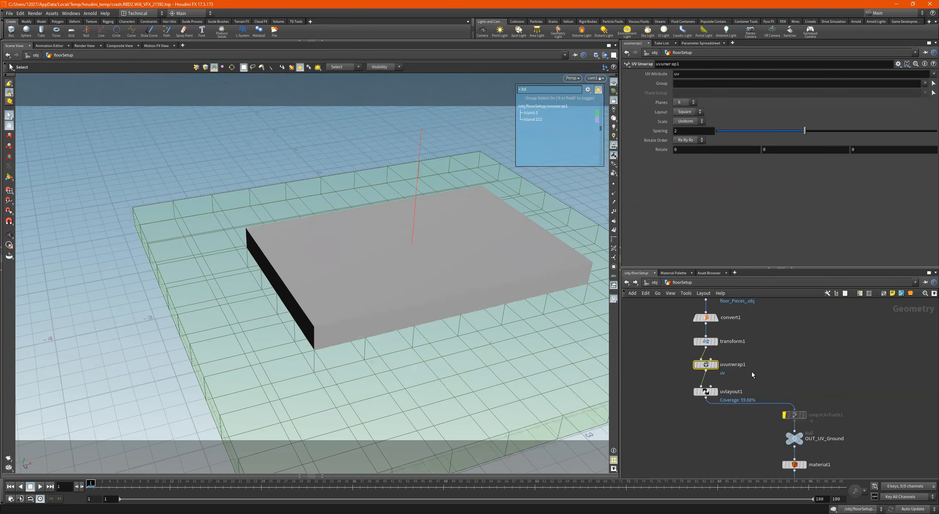
pyautogui.moveTo(749, 369); pyautogui.dragTo(772, 350, button='middle')
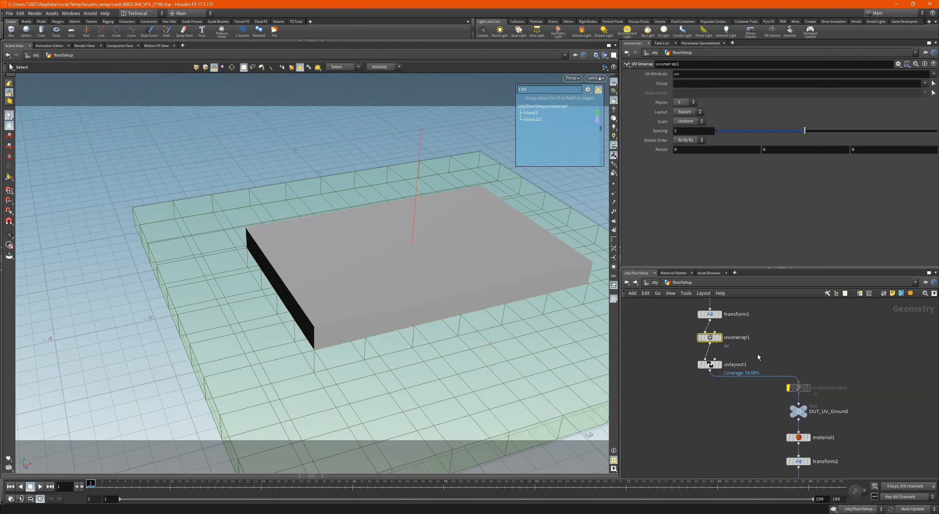
pyautogui.moveTo(758, 355); pyautogui.dragTo(689, 373)
pyautogui.moveTo(794, 389); pyautogui.dragTo(767, 343, button='middle')
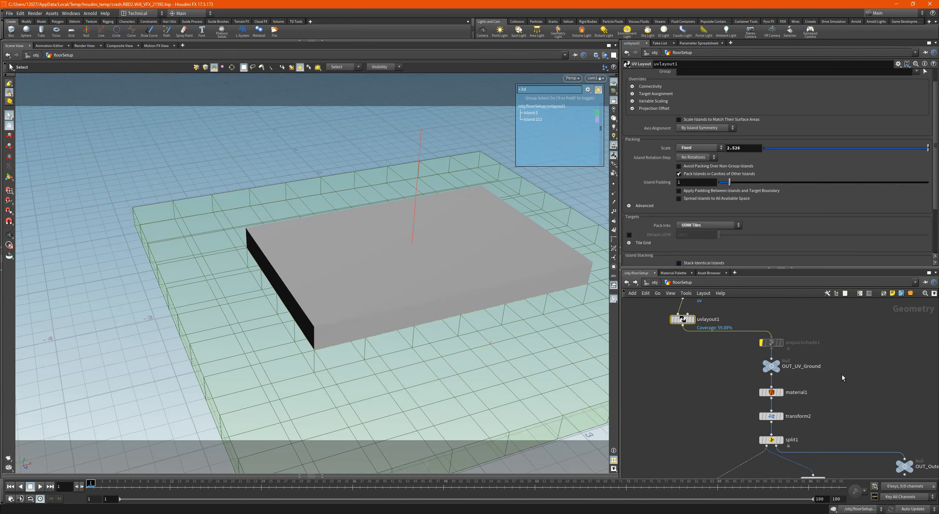
# - Review the OUT_UV_Ground null and the group and material assignment on the material1 node
pyautogui.moveTo(861, 360); pyautogui.dragTo(723, 367)
pyautogui.scroll(3, 815, 371)
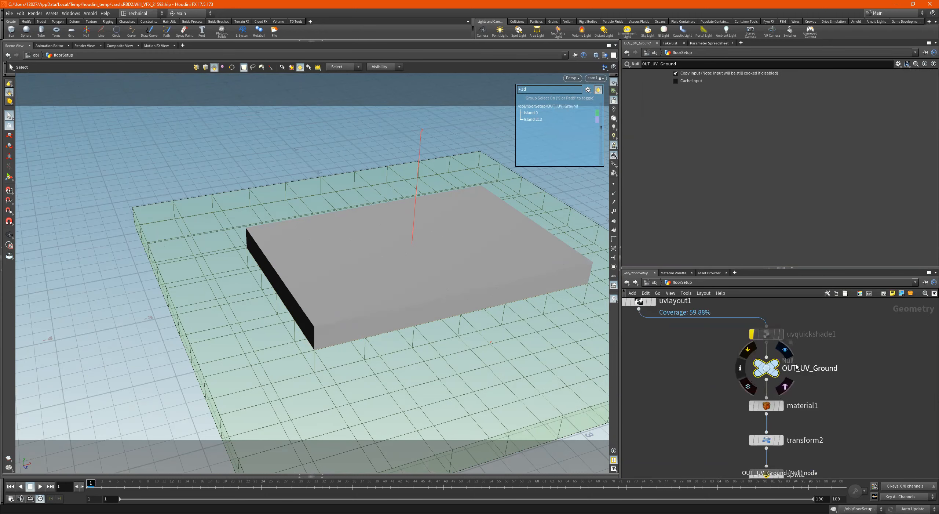
pyautogui.moveTo(835, 381); pyautogui.dragTo(798, 391, button='middle')
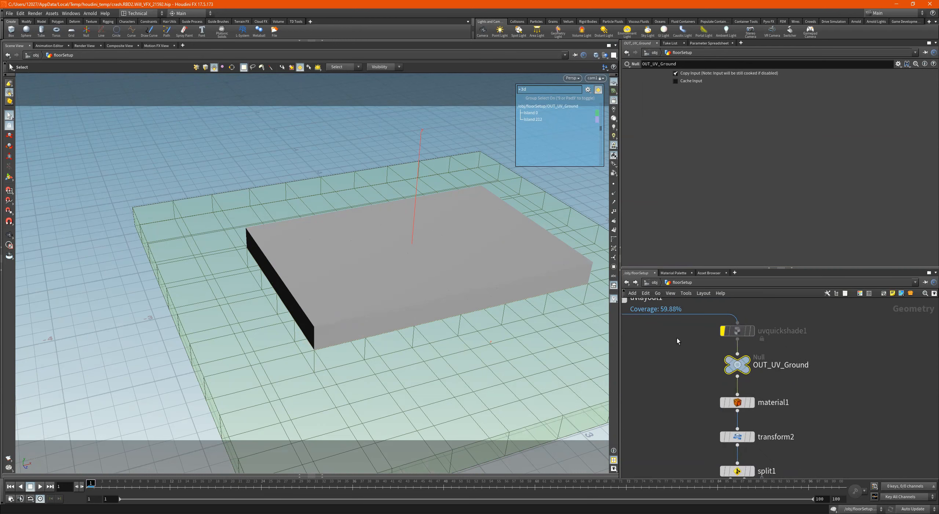
pyautogui.moveTo(838, 385); pyautogui.dragTo(831, 348, button='middle')
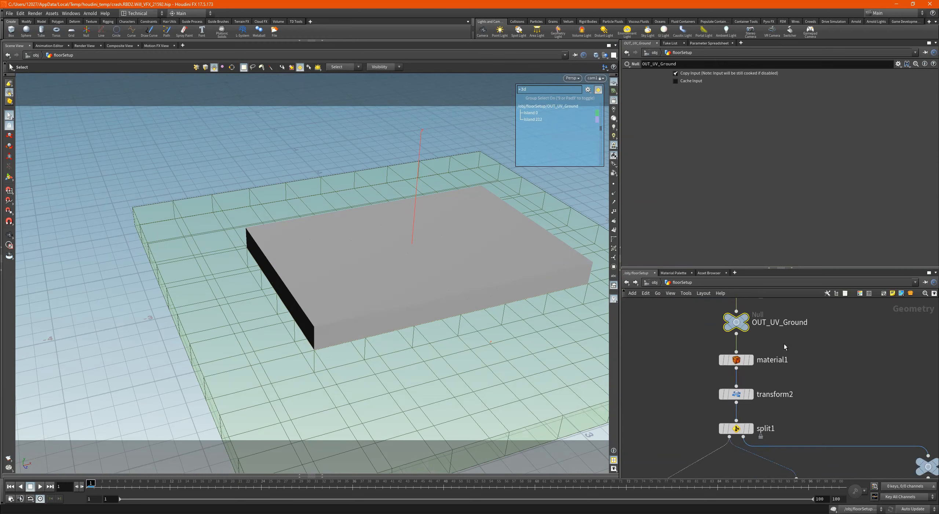
pyautogui.click(736, 359)
pyautogui.scroll(-2, 822, 371)
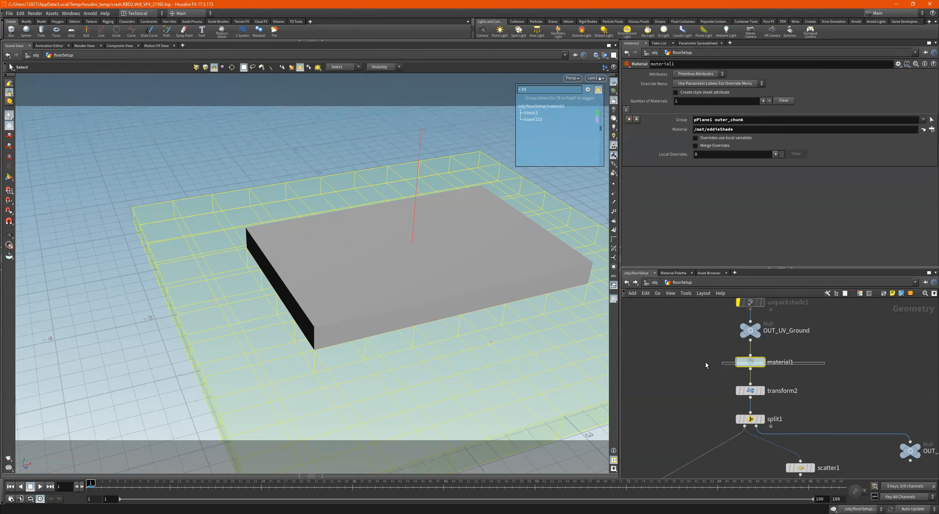
pyautogui.scroll(-1, 818, 375)
pyautogui.scroll(-1, 822, 379)
# - Inspect the transform2 translation and the split1 primitive group, viewing the geometry each node outputs
pyautogui.click(760, 369)
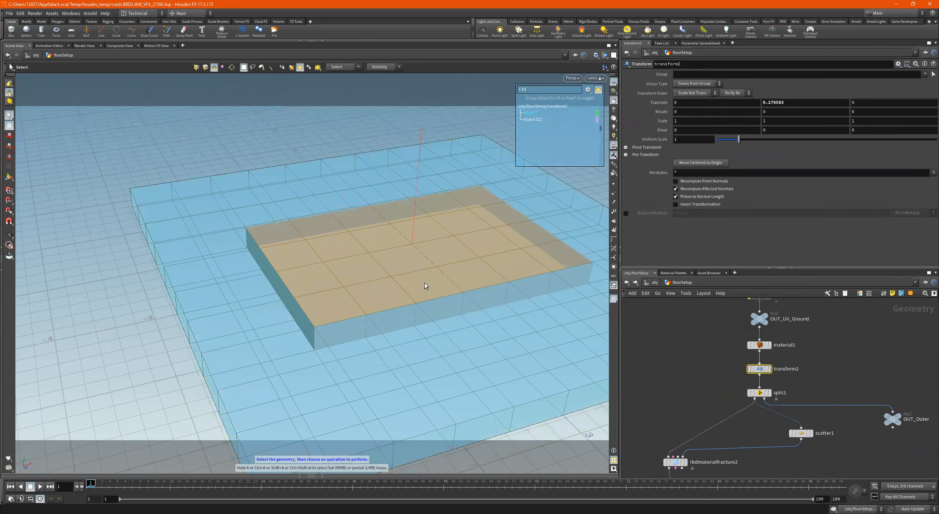
pyautogui.scroll(-2, 839, 392)
pyautogui.click(792, 364)
pyautogui.moveTo(808, 390); pyautogui.dragTo(798, 397, button='middle')
pyautogui.scroll(3, 860, 387)
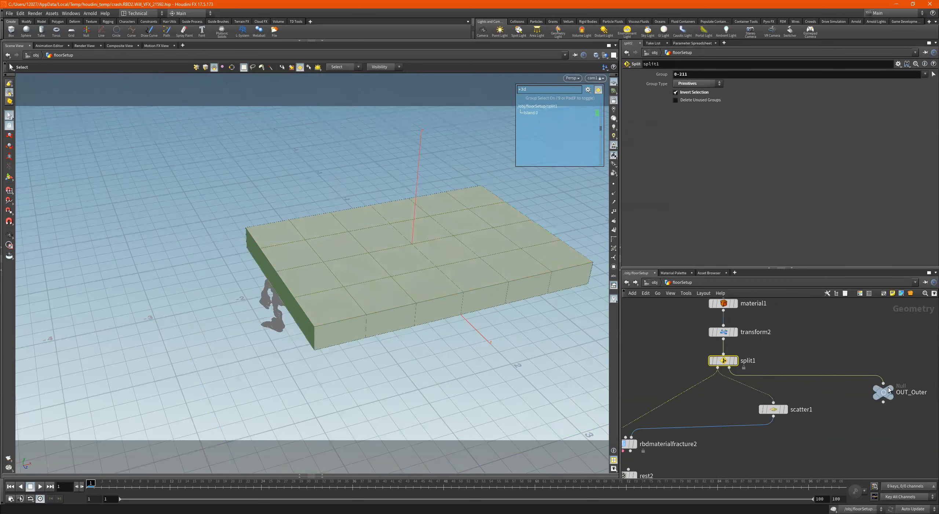
# - Display OUT_Outer to view the outer floor geometry and check the viewport's group selection options
pyautogui.click(899, 377)
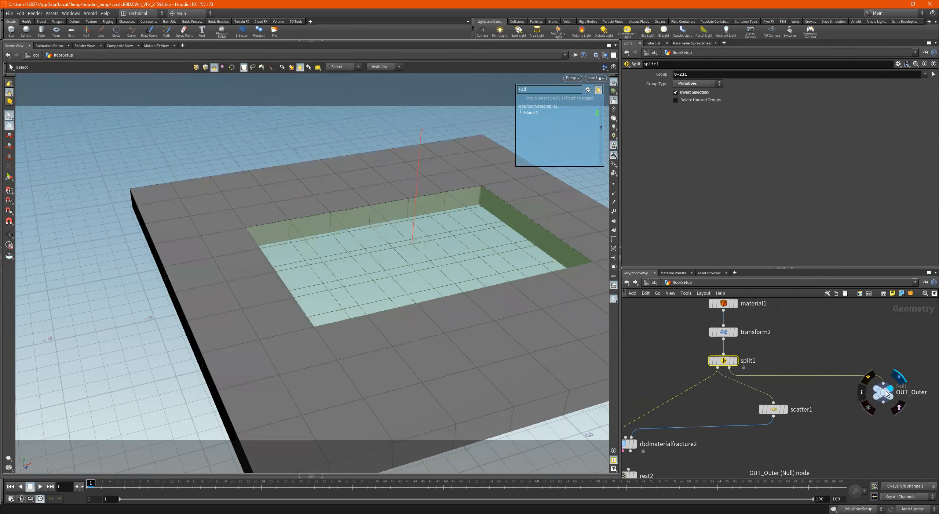
pyautogui.click(444, 226)
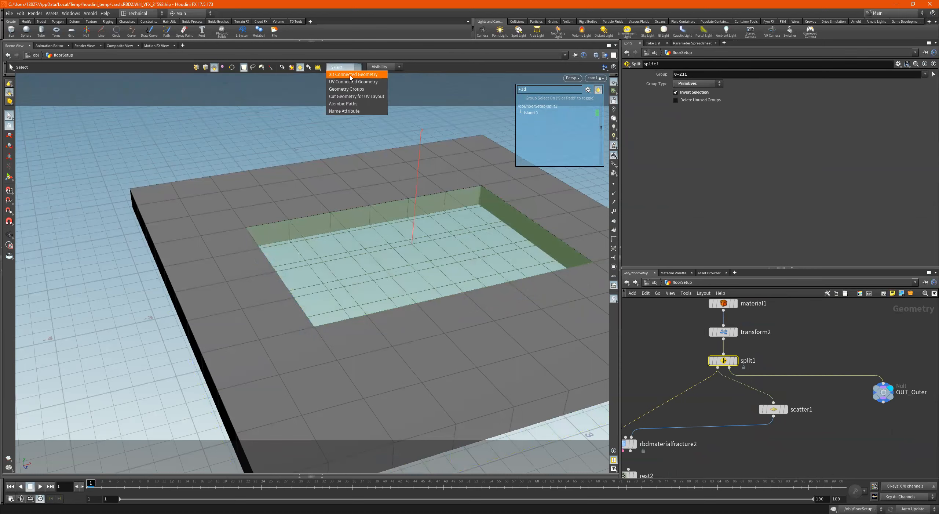
pyautogui.click(489, 246)
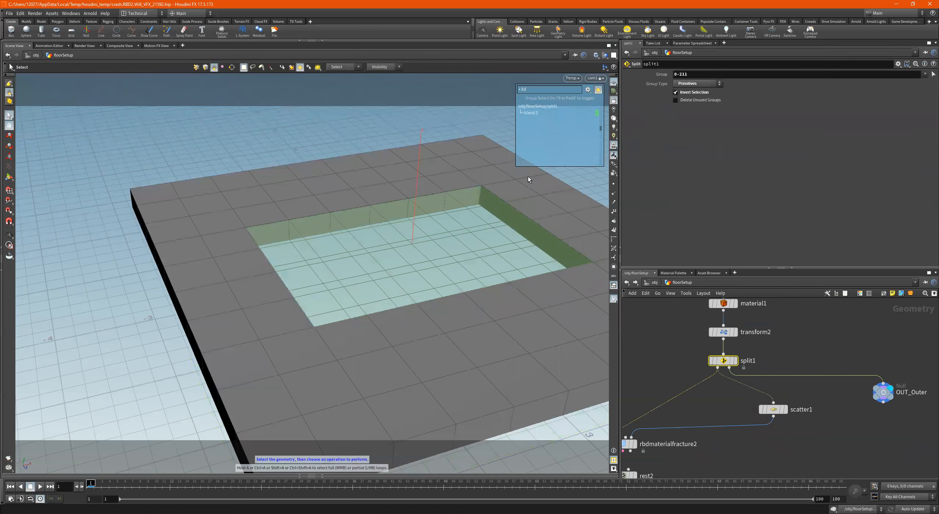
pyautogui.moveTo(778, 356); pyautogui.dragTo(806, 357, button='middle')
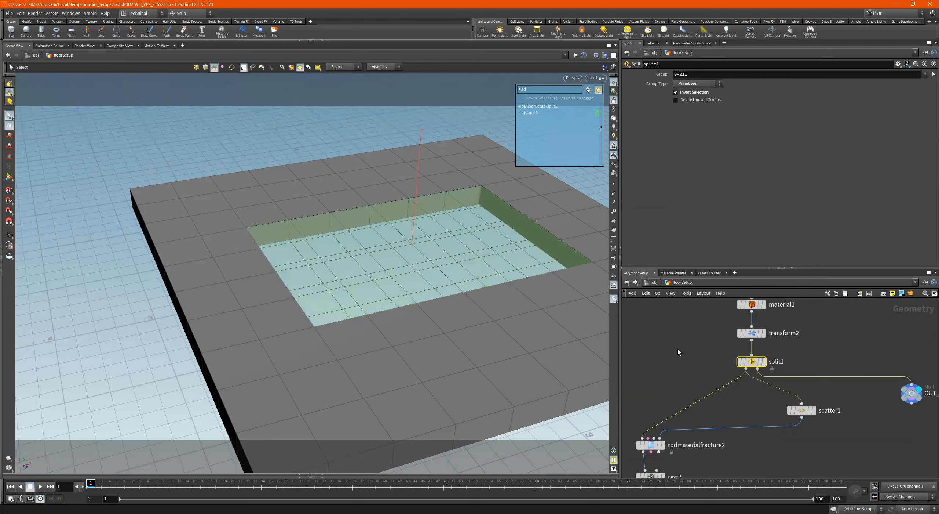
# - Display scatter1 and review its point count settings
pyautogui.scroll(-2, 793, 372)
pyautogui.scroll(2, 803, 396)
pyautogui.click(802, 399)
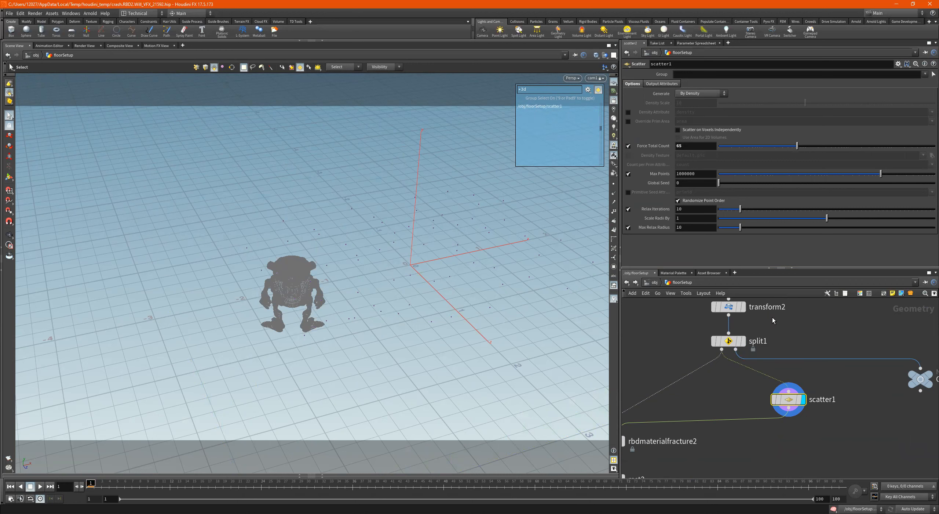
# - Display rbdmaterialfracture2 and rest2 in turn, reviewing the fracture detail and rest position settings
pyautogui.scroll(-3, 772, 318)
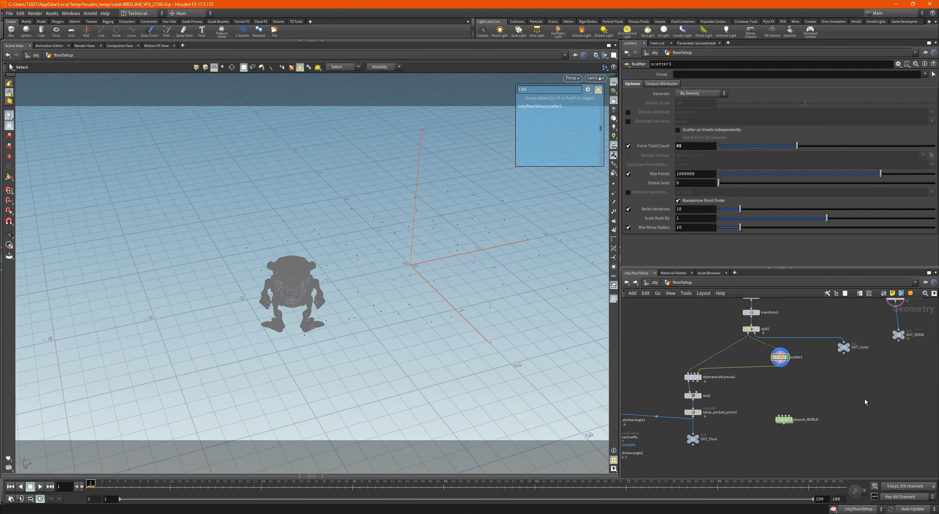
pyautogui.scroll(5, 722, 385)
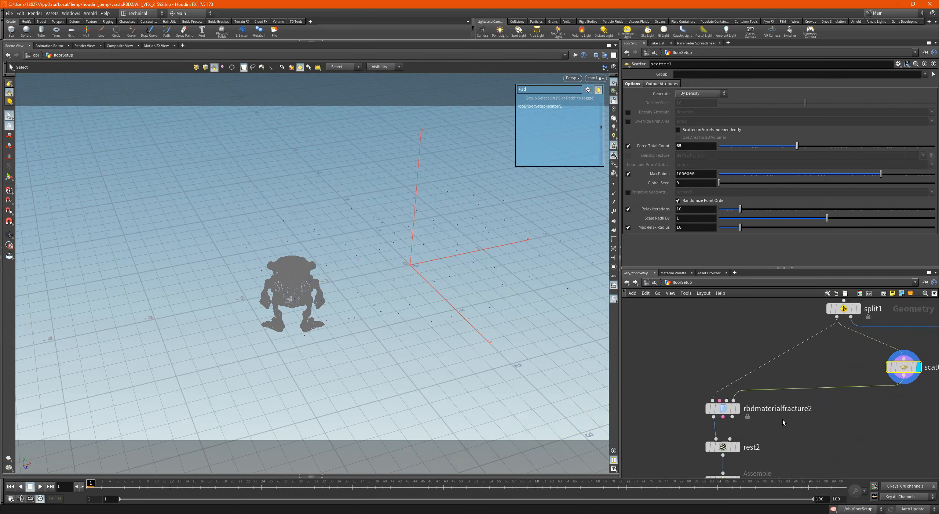
pyautogui.moveTo(716, 407)
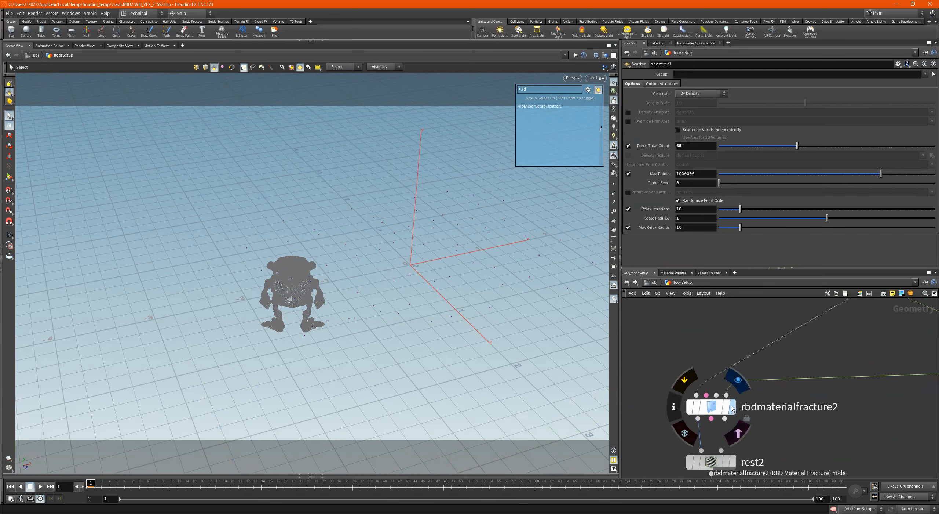
pyautogui.click(733, 404)
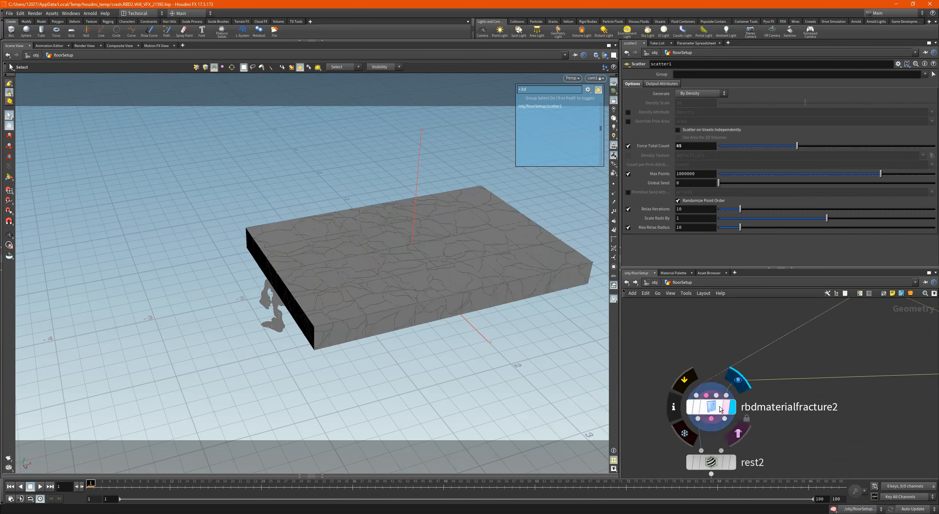
pyautogui.scroll(-3, 732, 403)
pyautogui.scroll(3, 741, 376)
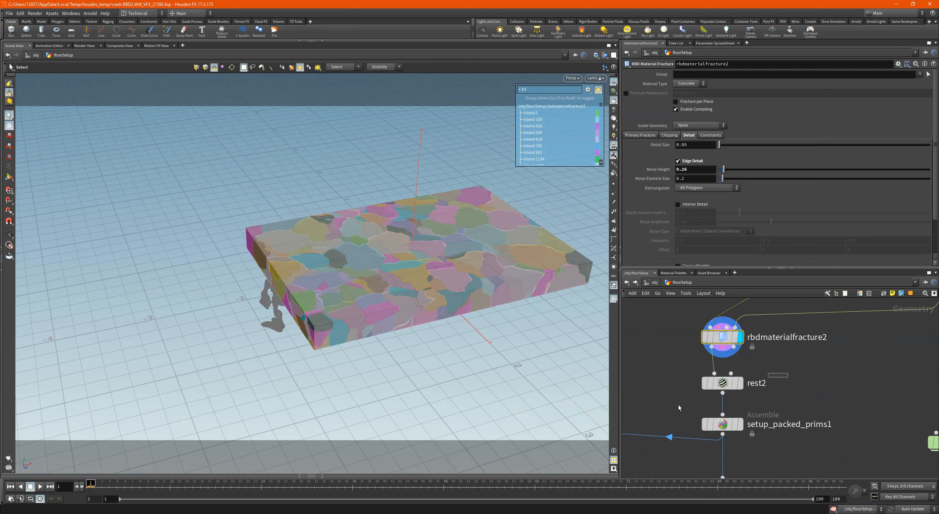
pyautogui.click(722, 388)
pyautogui.click(740, 383)
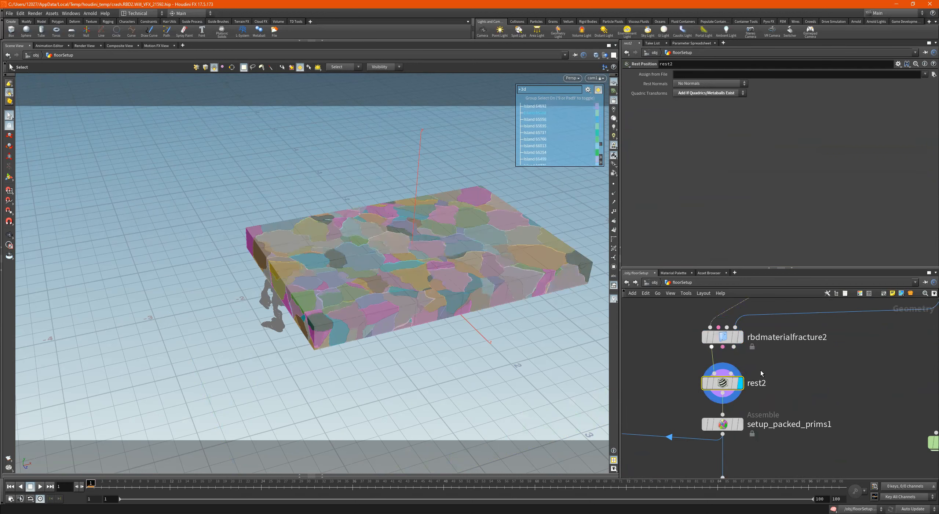
# - Open the dopnet_WORLD network and inspect the rbdpackedobject1 node's settings
pyautogui.scroll(-2, 787, 394)
pyautogui.scroll(3, 787, 394)
pyautogui.moveTo(813, 364); pyautogui.dragTo(655, 413)
pyautogui.scroll(-2, 821, 383)
pyautogui.doubleClick(830, 380)
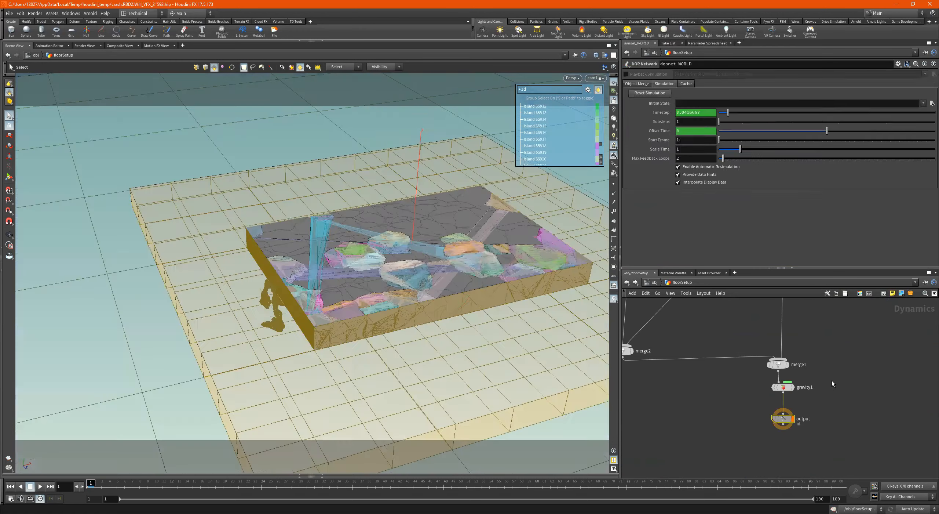
pyautogui.scroll(-1, 812, 343)
pyautogui.moveTo(821, 333); pyautogui.dragTo(837, 455, button='middle')
pyautogui.scroll(3, 805, 382)
pyautogui.moveTo(804, 380); pyautogui.dragTo(763, 433)
pyautogui.moveTo(775, 426); pyautogui.dragTo(835, 313, button='middle')
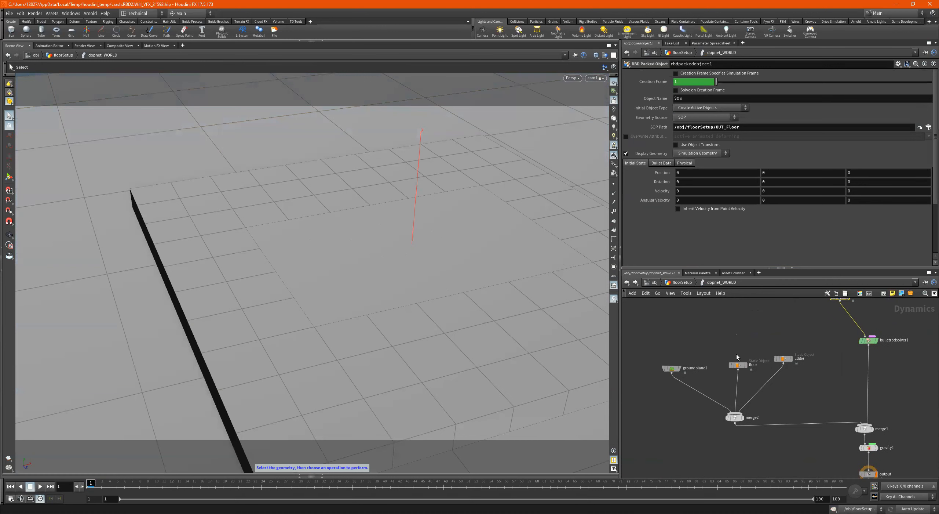
# - Review the collision settings of the floor and Eddie static objects and reselect rbdpackedobject1
pyautogui.click(735, 365)
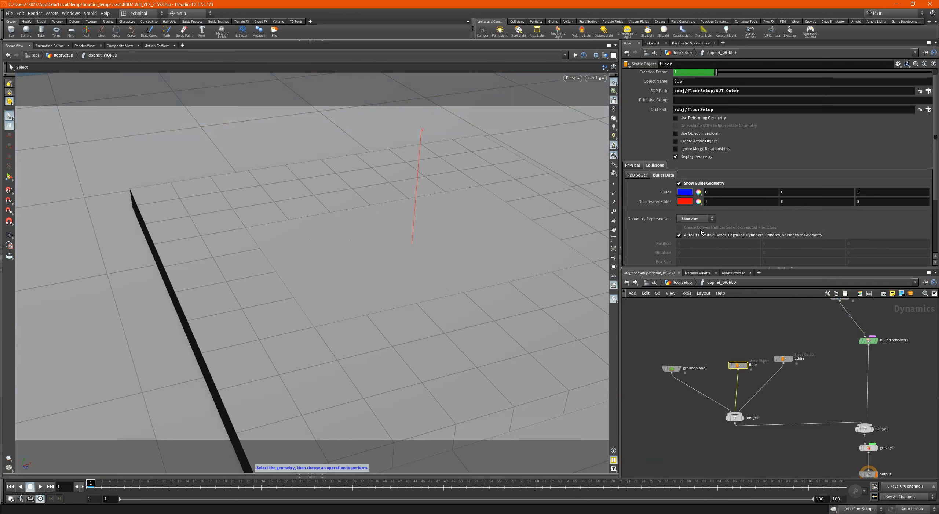
pyautogui.click(783, 358)
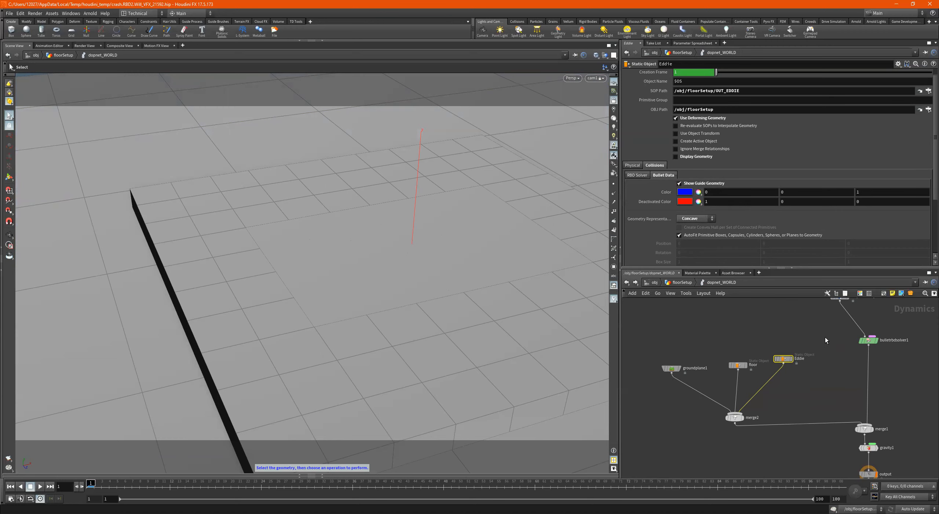
pyautogui.scroll(-2, 826, 386)
pyautogui.moveTo(791, 351); pyautogui.dragTo(646, 452)
pyautogui.scroll(3, 741, 366)
pyautogui.click(801, 380)
pyautogui.scroll(-3, 781, 412)
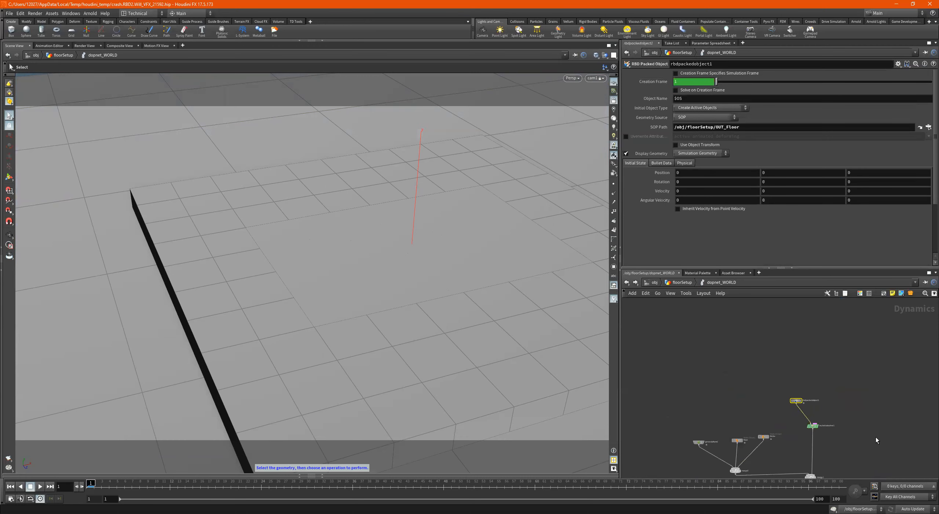
# - Follow the dopnet_WORLD network down through its merge and gravity nodes to examine the output node
pyautogui.moveTo(847, 356); pyautogui.dragTo(765, 393)
pyautogui.moveTo(849, 397); pyautogui.dragTo(878, 322, button='middle')
pyautogui.scroll(2, 785, 380)
pyautogui.moveTo(768, 380); pyautogui.dragTo(759, 443)
pyautogui.scroll(2, 827, 404)
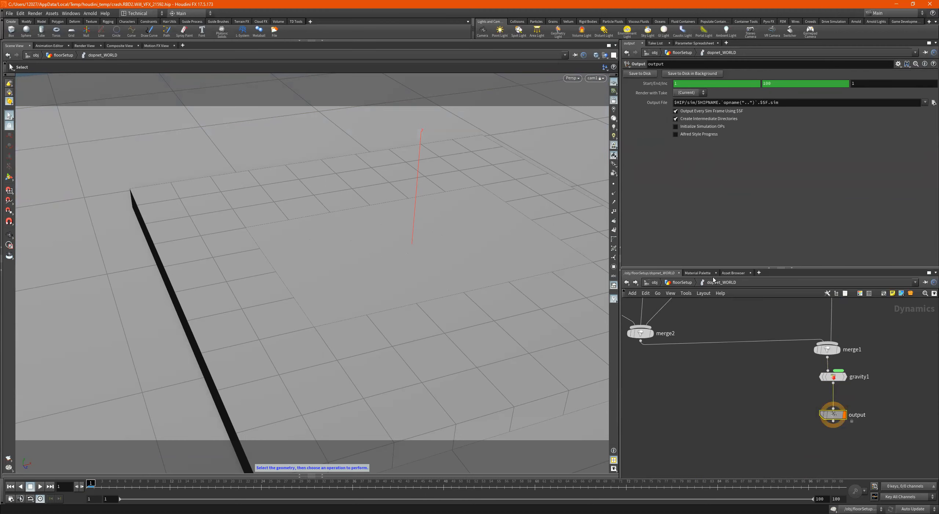
# - Return to the floorSetup network and display the dopnet_WORLD node's simulation geometry
pyautogui.click(681, 282)
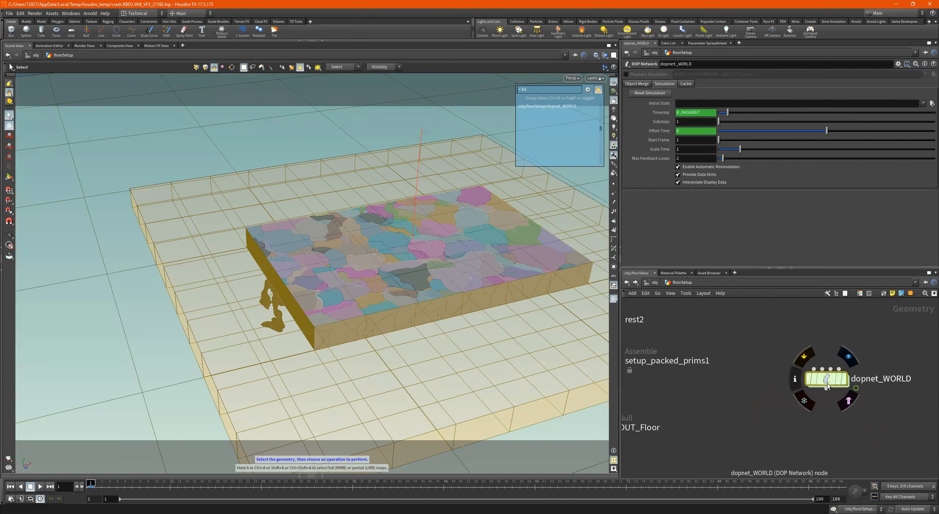
pyautogui.click(844, 380)
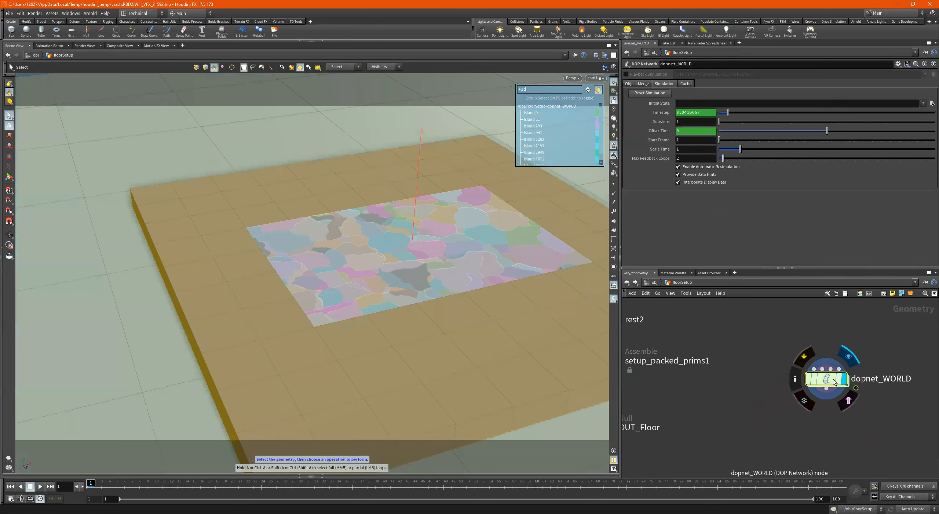
pyautogui.scroll(-6, 735, 368)
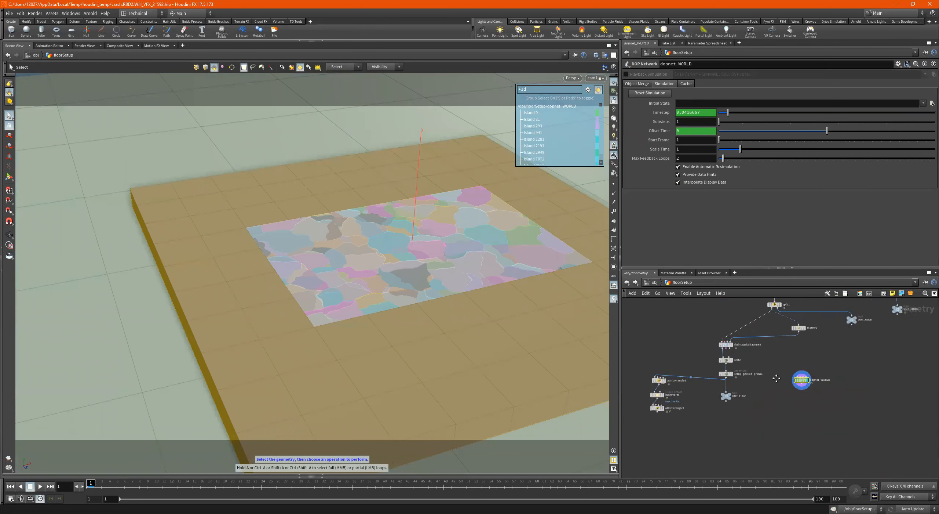
pyautogui.scroll(1, 774, 383)
pyautogui.moveTo(773, 383); pyautogui.dragTo(774, 395, button='middle')
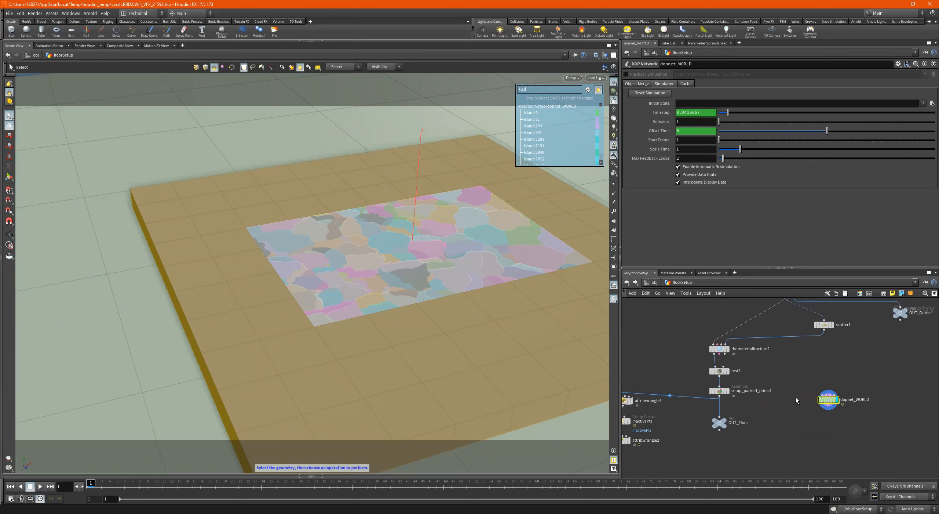
# - Select the material1 node above transform2 and review its group and material assignment
pyautogui.scroll(-5, 726, 373)
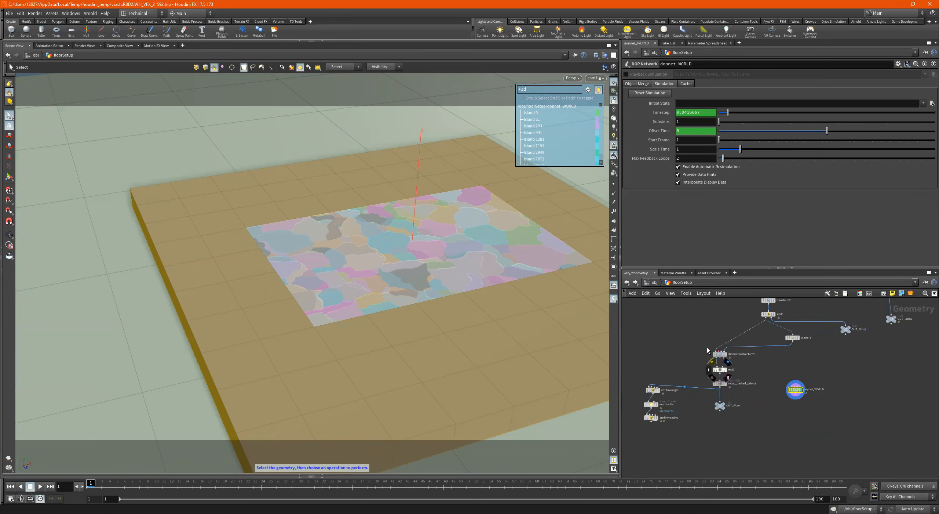
pyautogui.moveTo(743, 368); pyautogui.dragTo(750, 431, button='middle')
pyautogui.scroll(5, 748, 386)
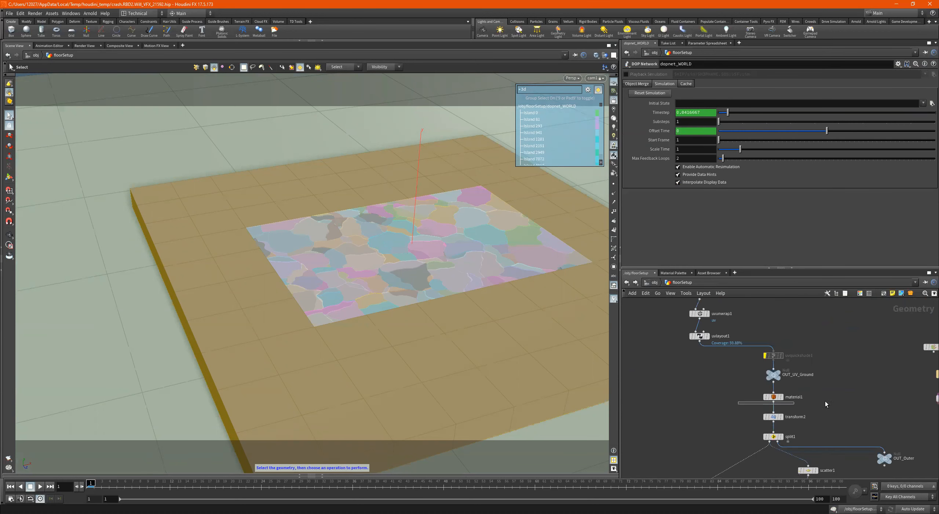
pyautogui.click(774, 396)
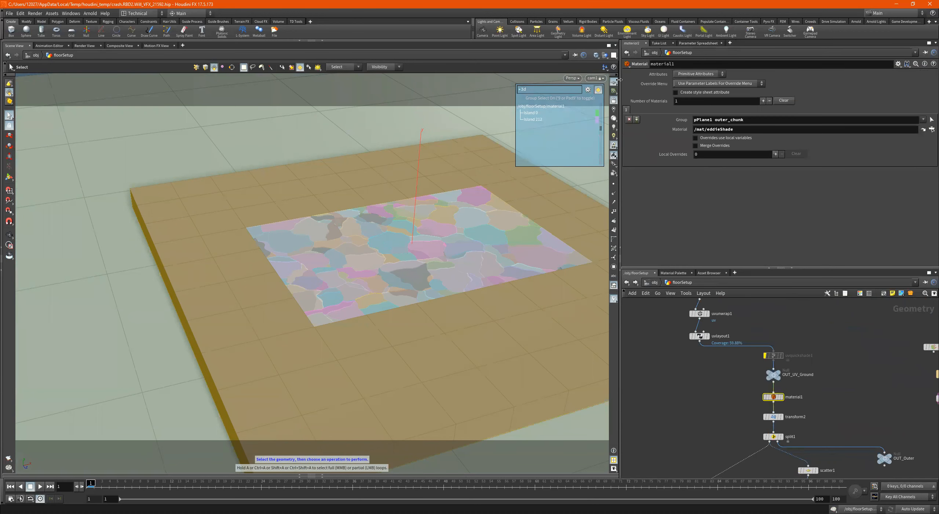
# - Switch the viewport to look through the Rend_Cam camera
pyautogui.click(594, 78)
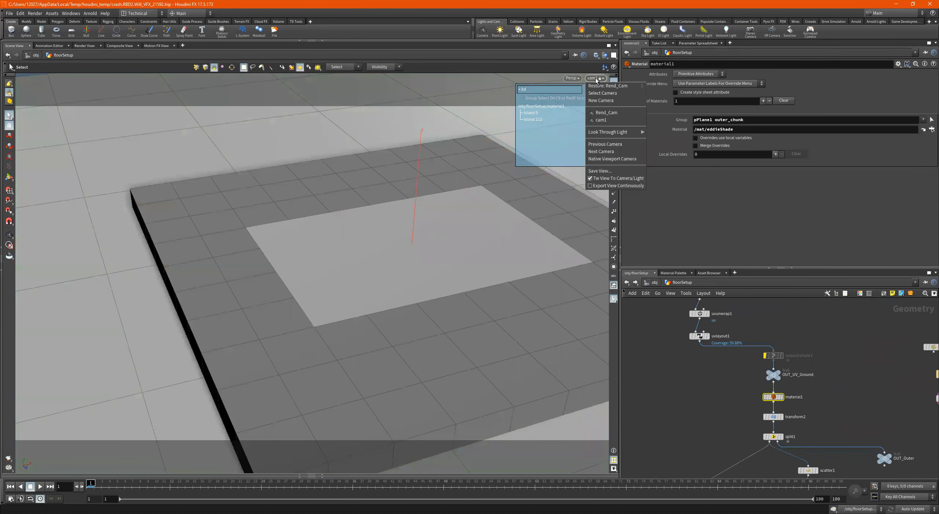
pyautogui.click(610, 113)
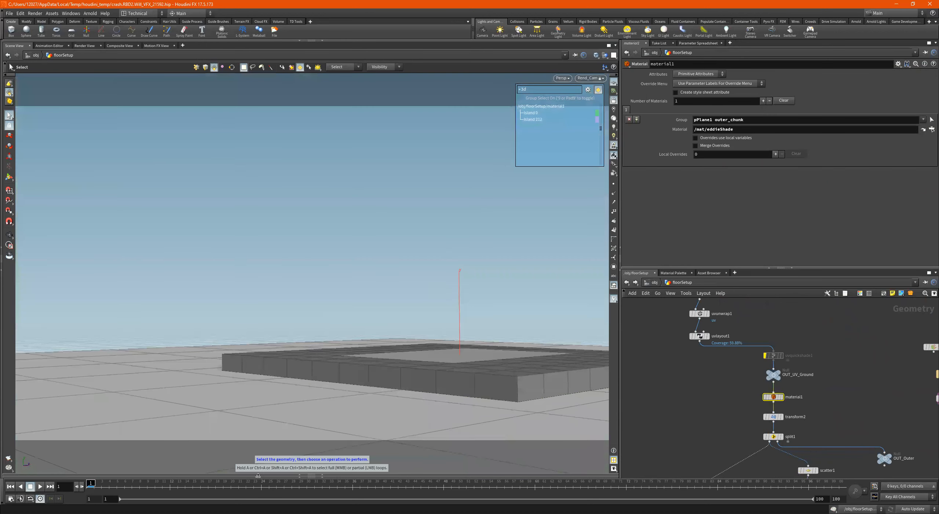